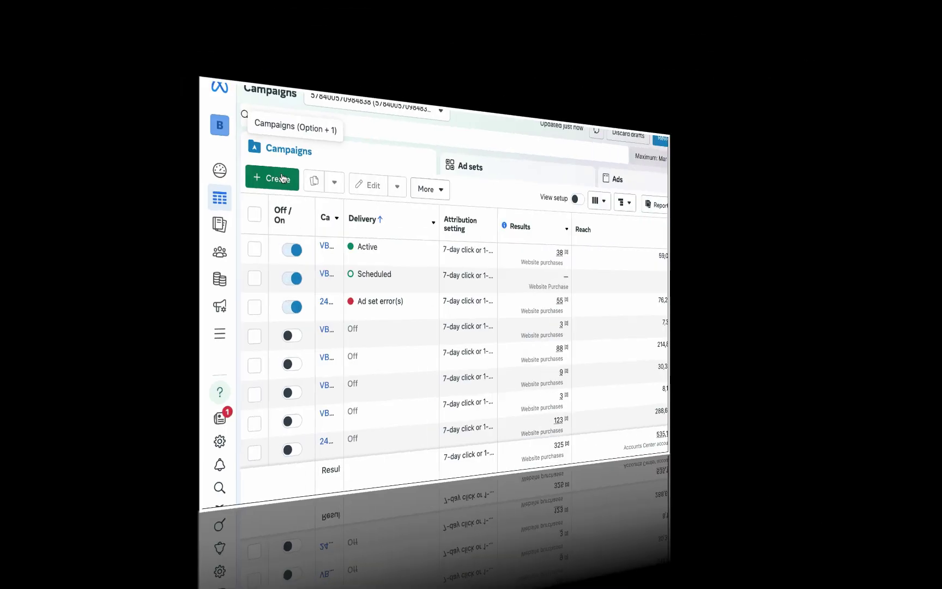
Create a new auction campaign with the Sales objective and the manual sales campaign setup
left_click(121, 122)
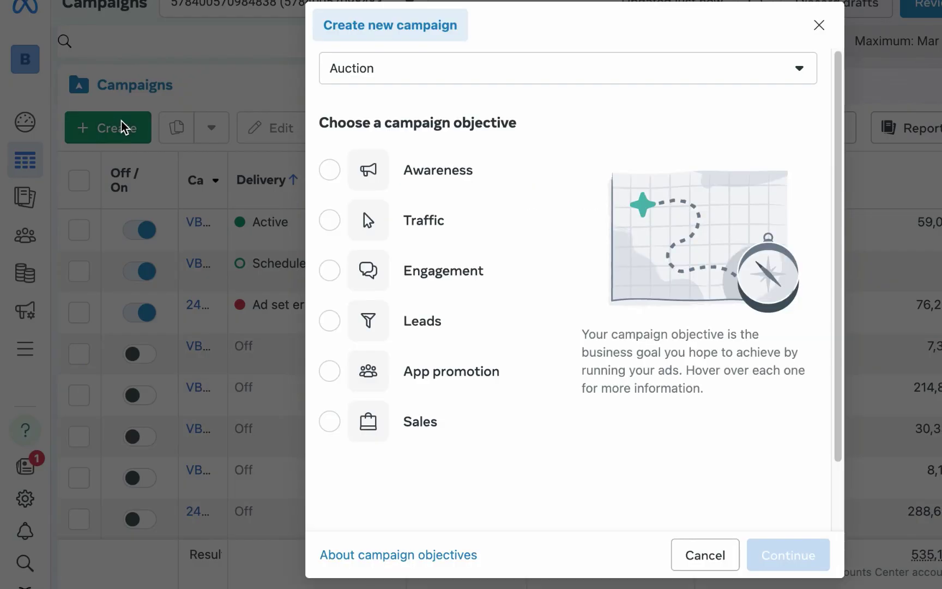
mouse_move(452, 177)
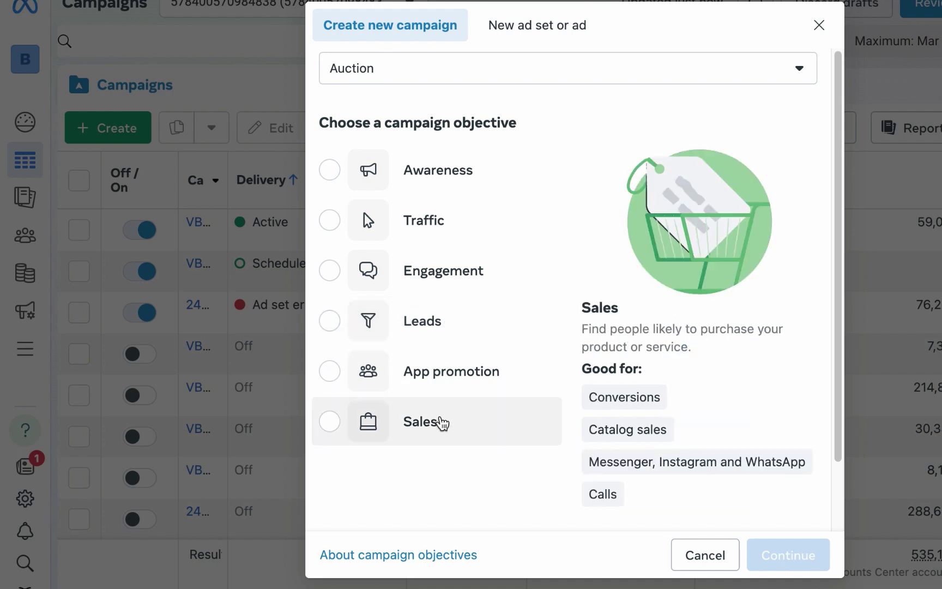
left_click(440, 422)
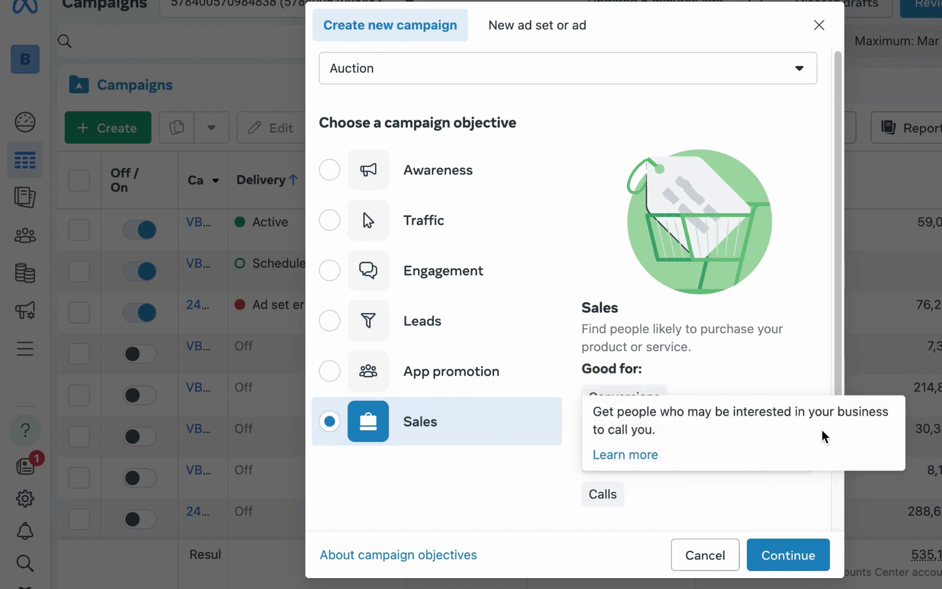
scroll(841, 311, "down", 3)
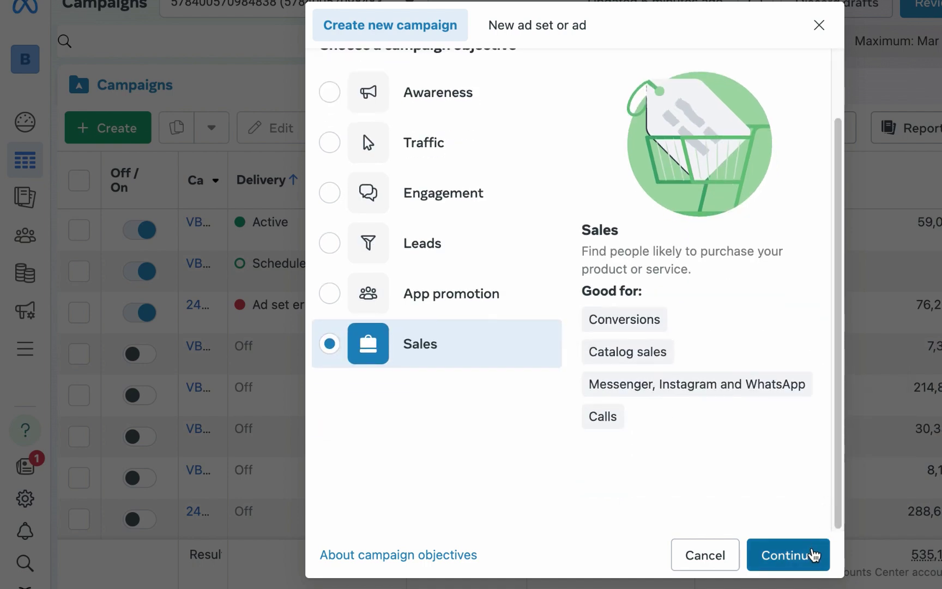
left_click(813, 555)
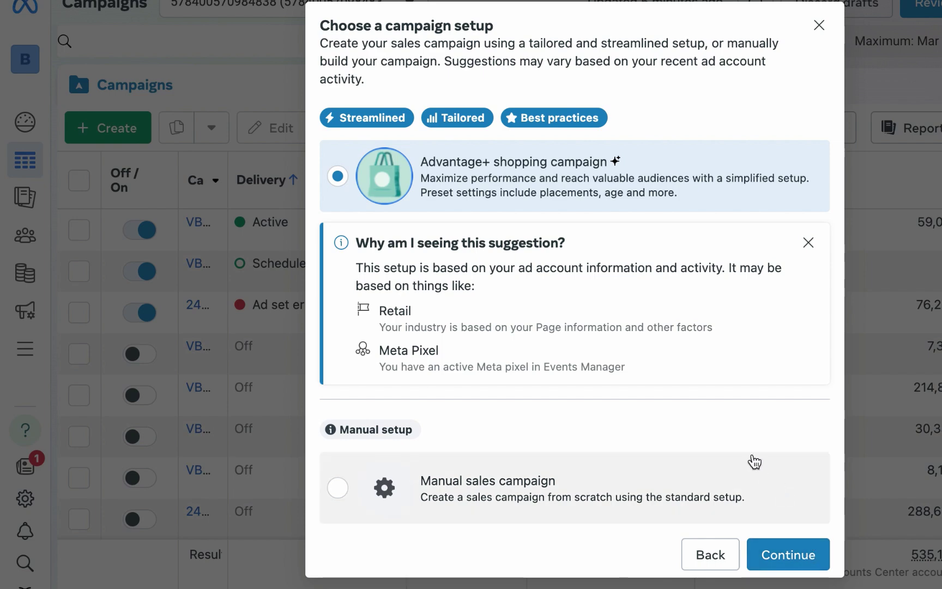
left_click(611, 496)
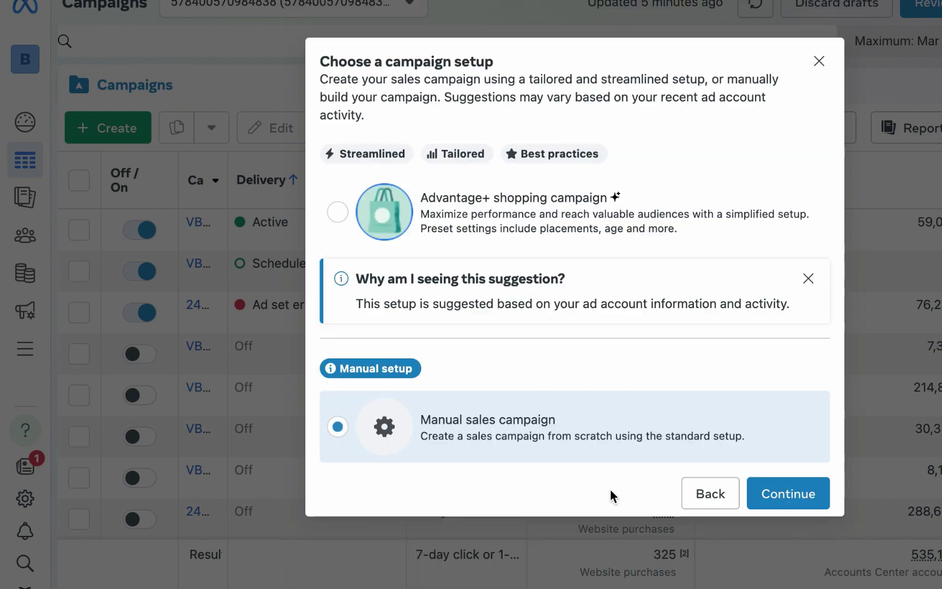
left_click(792, 502)
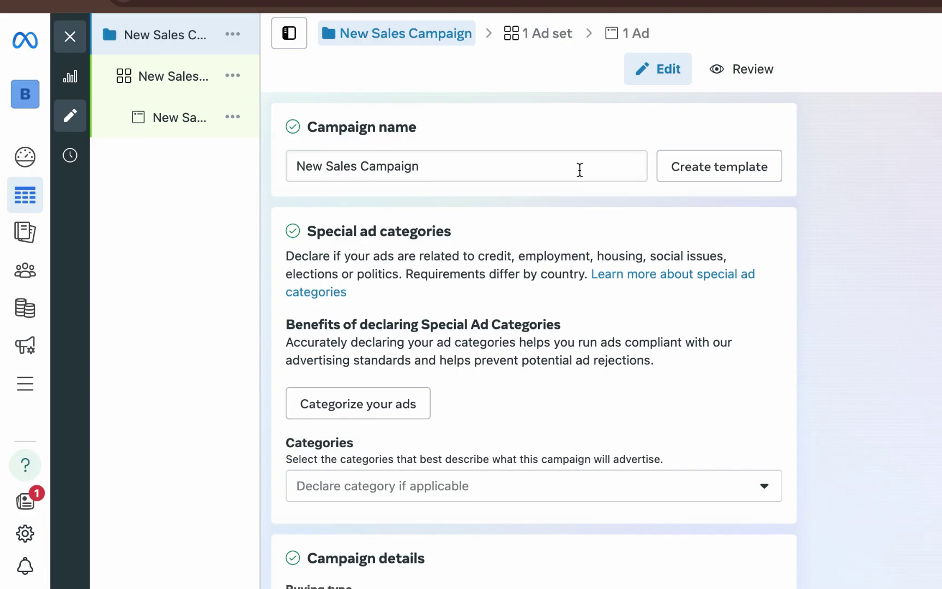
Name the new campaign "WhatsApp | June 21"
triple_click(579, 169)
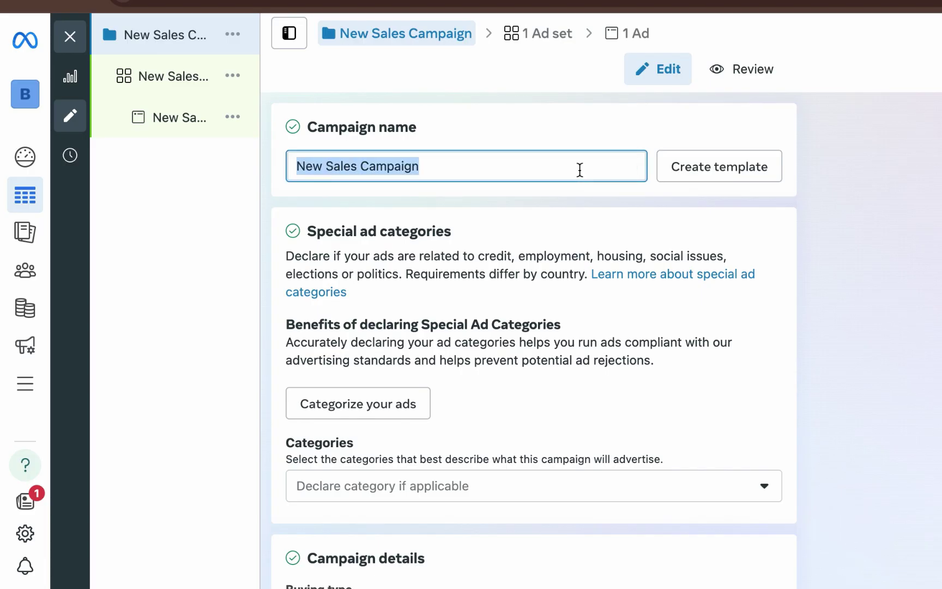
type("WHa")
key("BackSpace")
key("BackSpace")
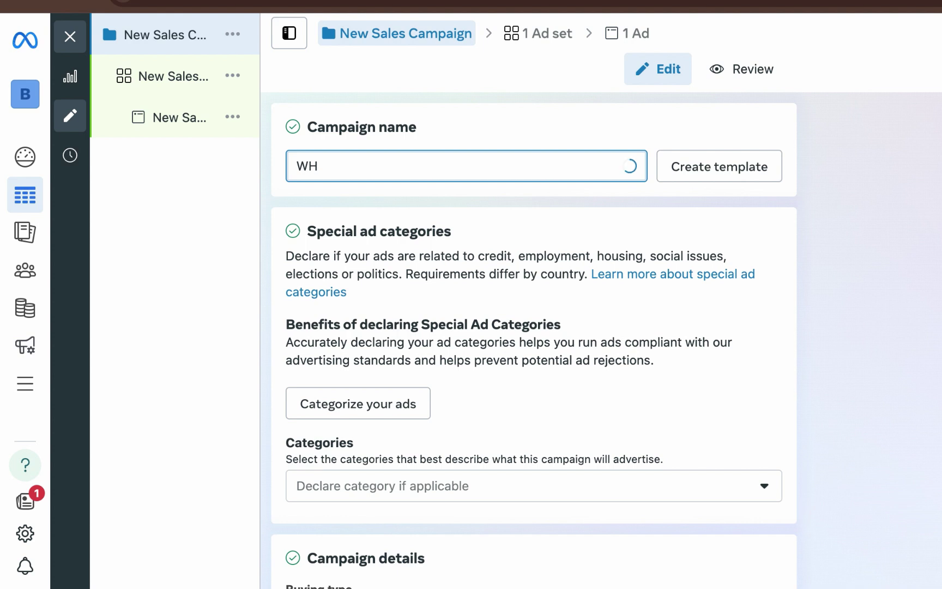
type("hatsa")
key("BackSpace")
type("App | June")
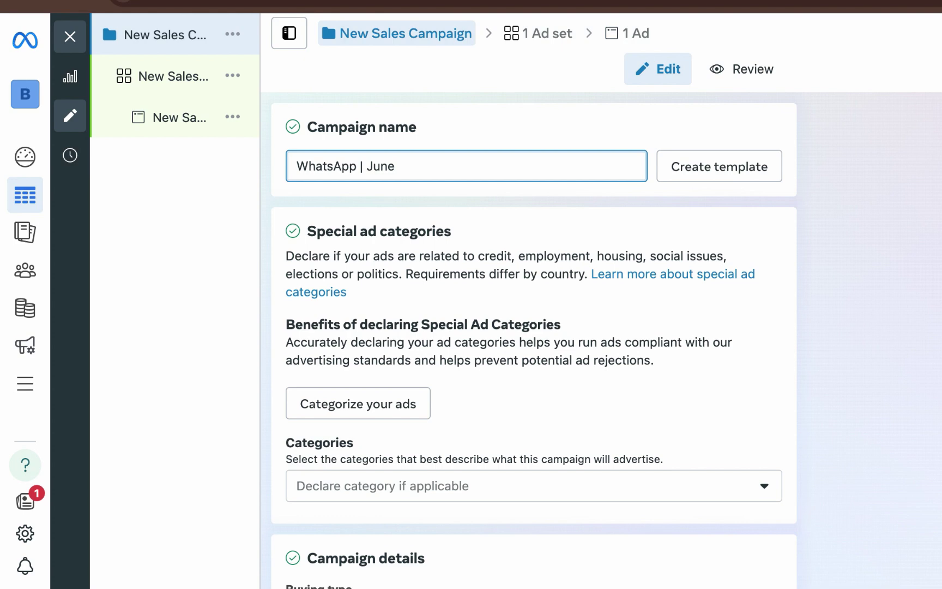
type(" 21")
left_click(598, 127)
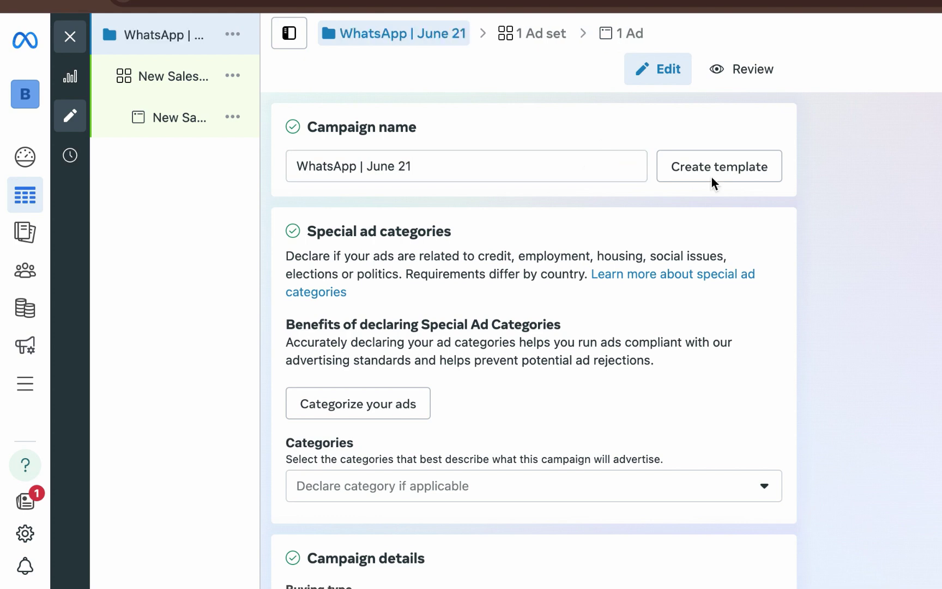
Open the new sales ad set and start connecting a WhatsApp account among its messaging apps
scroll(534, 338, "down", 10)
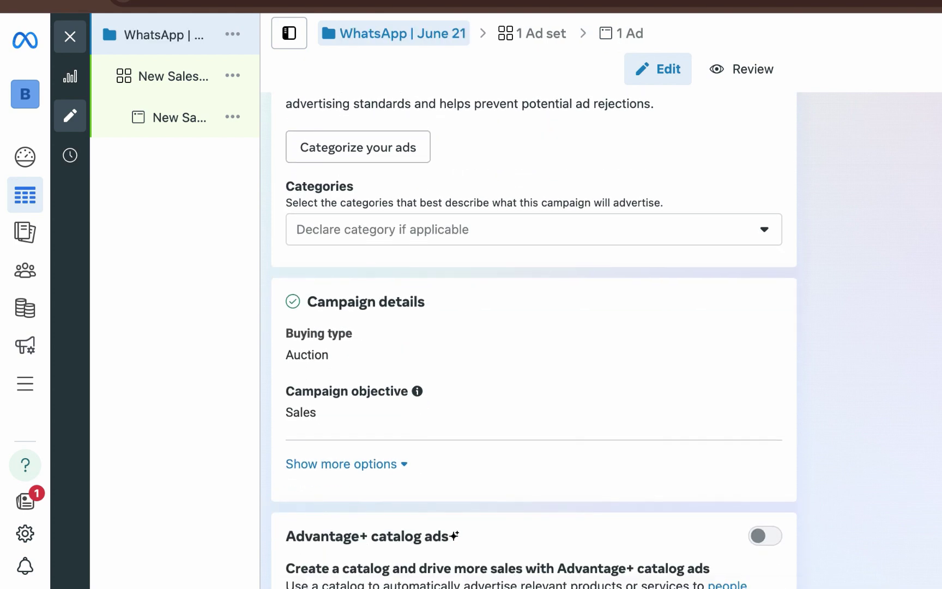
scroll(534, 339, "down", 2)
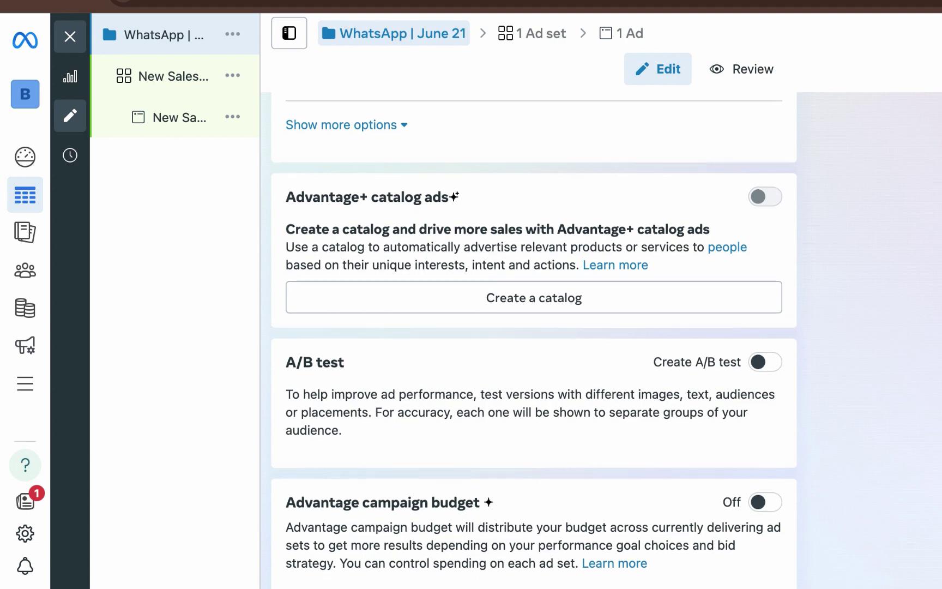
left_click(173, 80)
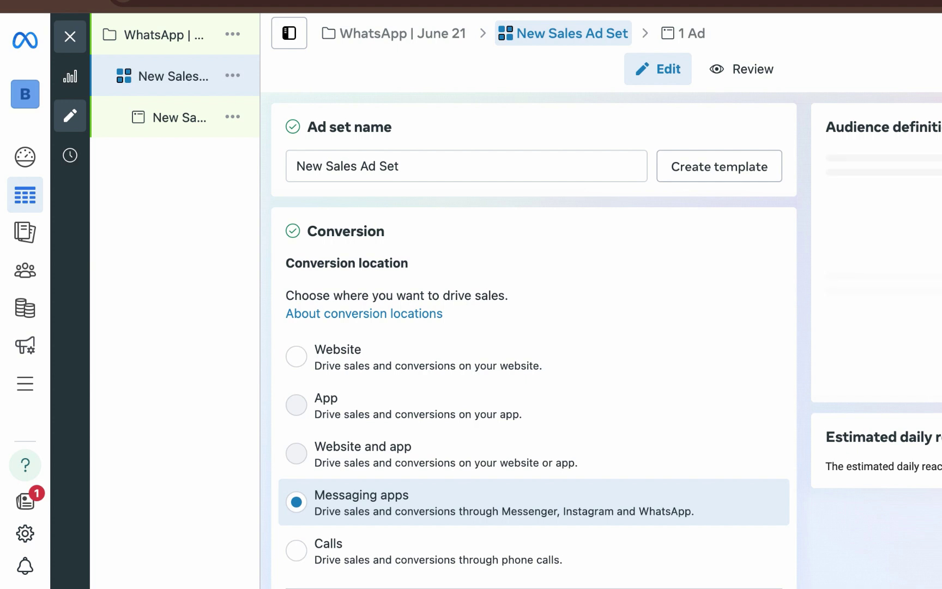
scroll(534, 338, "down", 5)
scroll(534, 338, "down", 1)
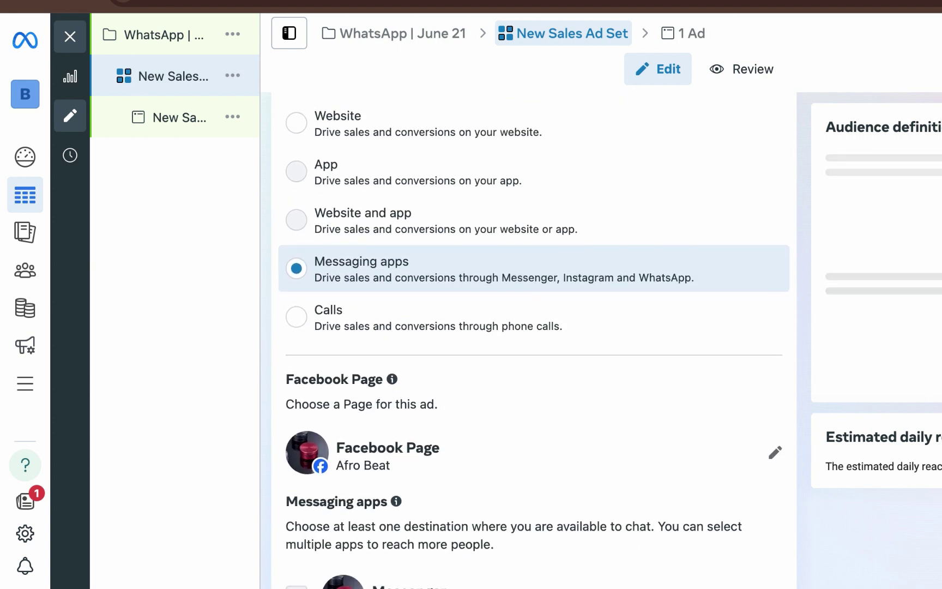
scroll(534, 339, "down", 1)
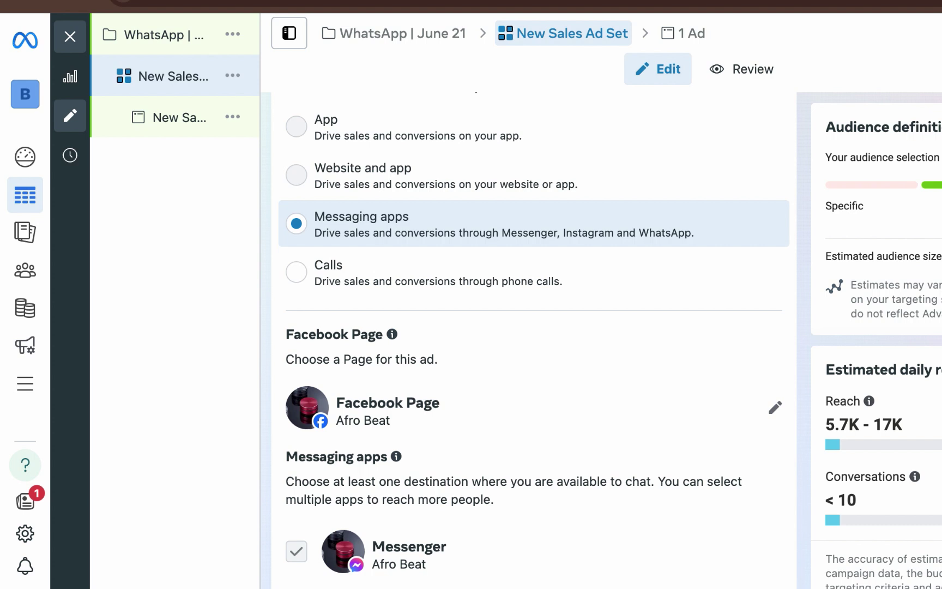
scroll(534, 338, "down", 3)
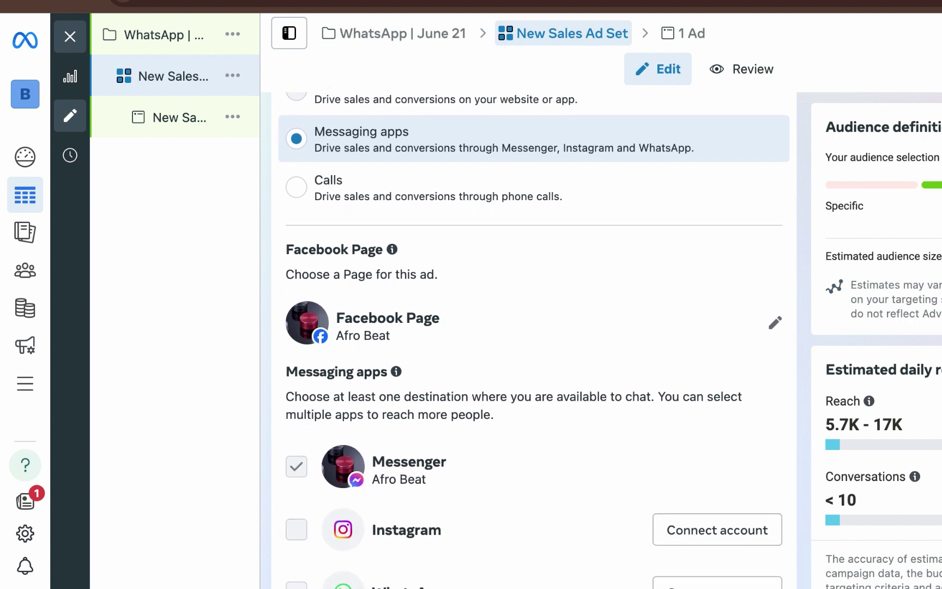
scroll(534, 338, "down", 1)
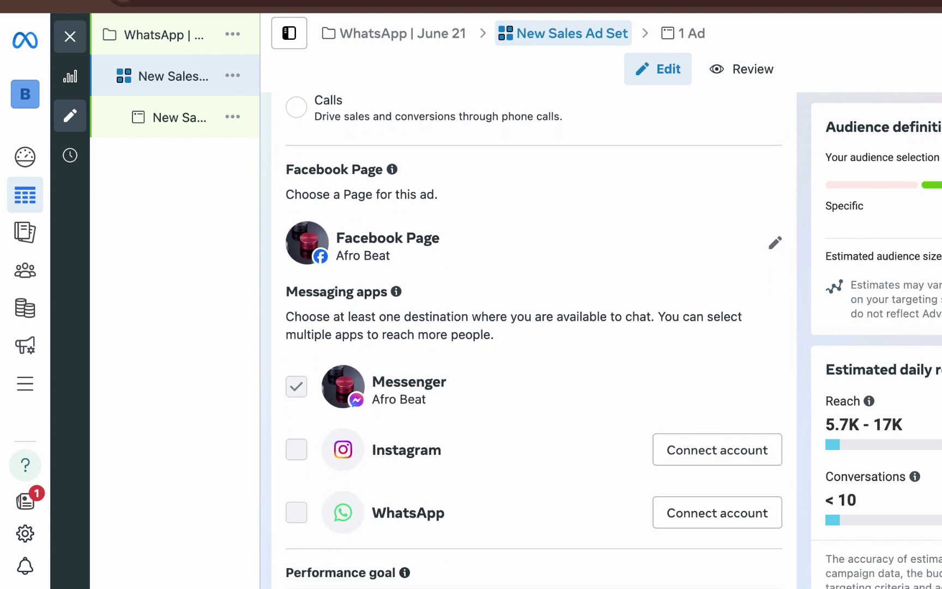
scroll(534, 338, "up", 1)
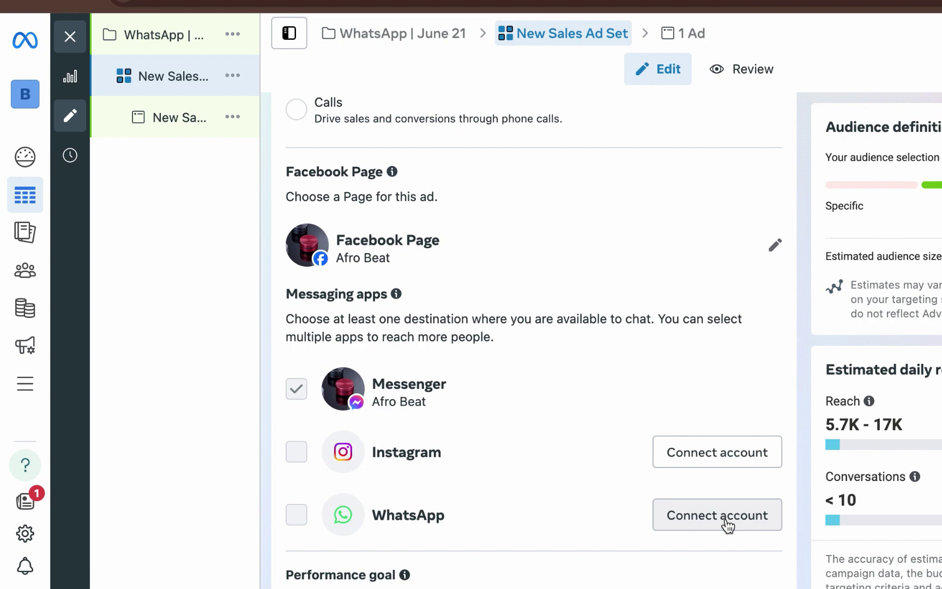
scroll(727, 524, "down", 10)
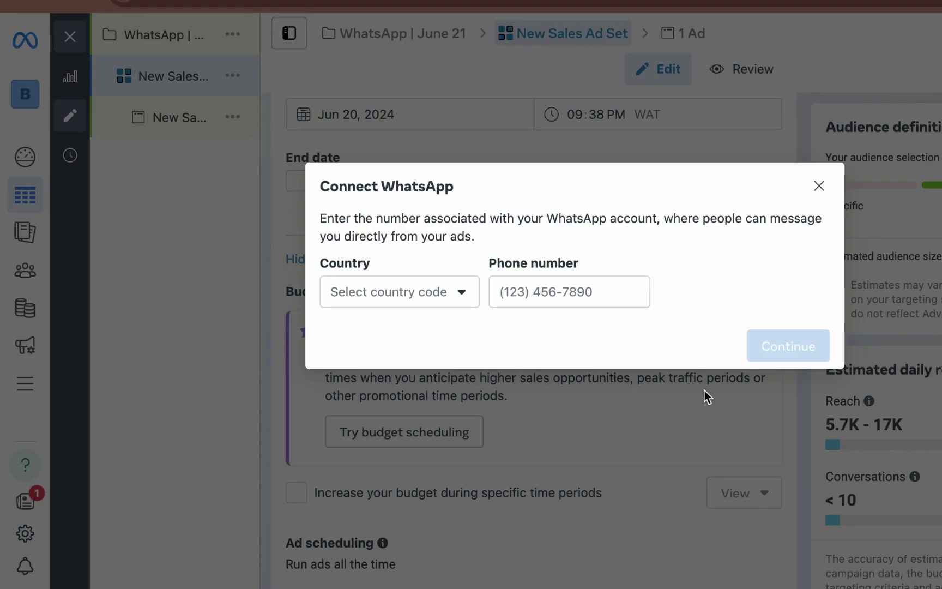
Choose country code Nigeria +234, enter the business's WhatsApp phone number, and request the code for connecting the account
left_click(438, 305)
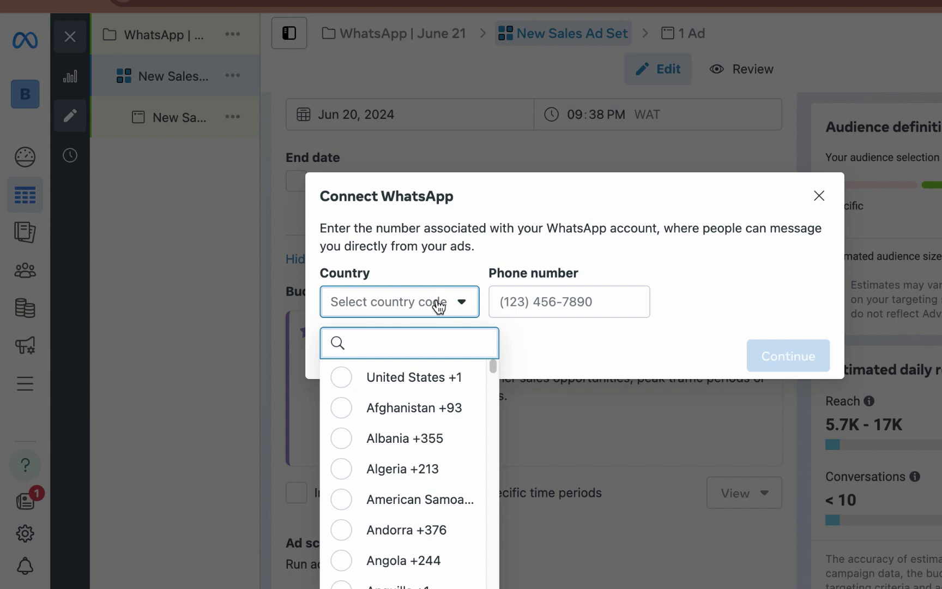
type("ng")
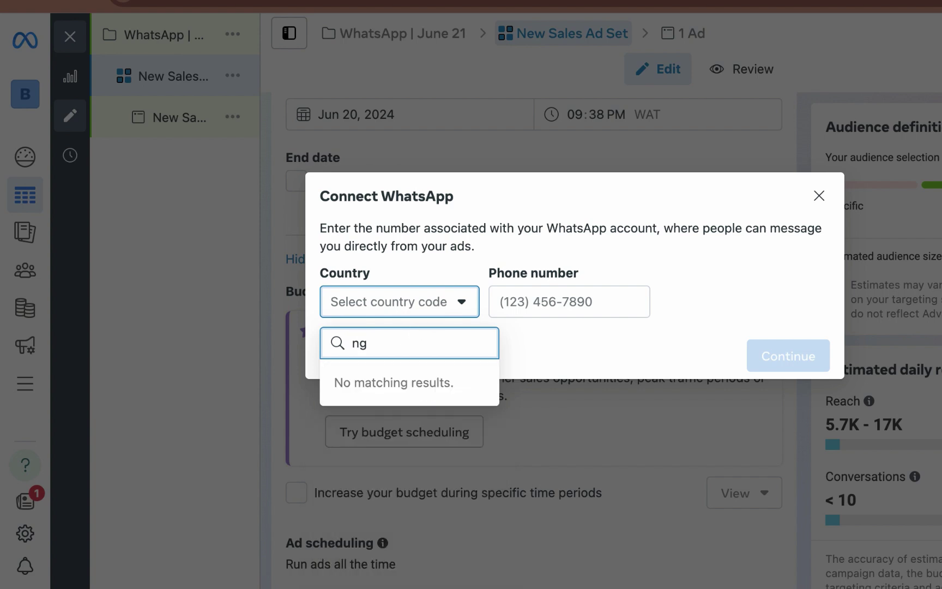
key("BackSpace")
type("i")
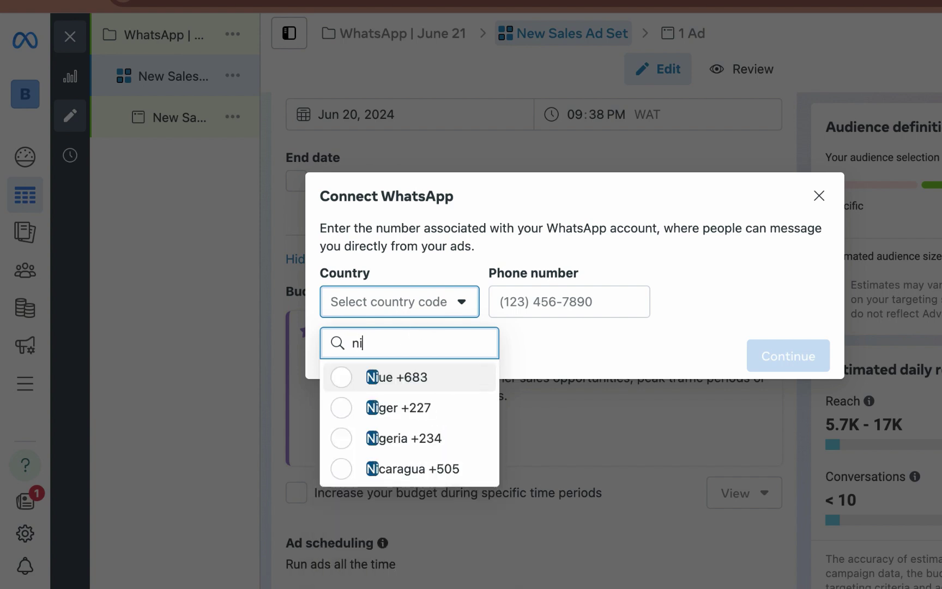
left_click(410, 444)
left_click(459, 301)
key("super+v")
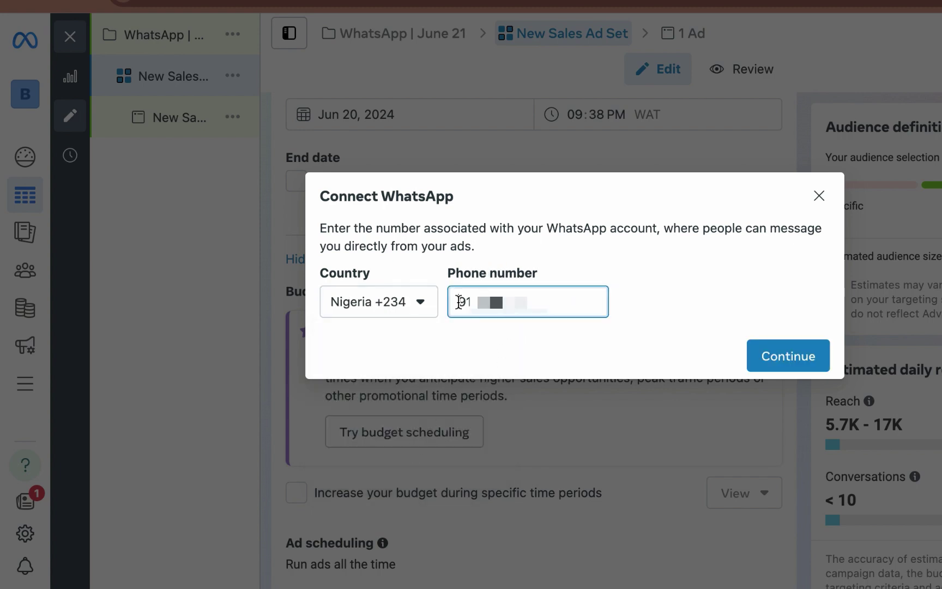
left_click(696, 305)
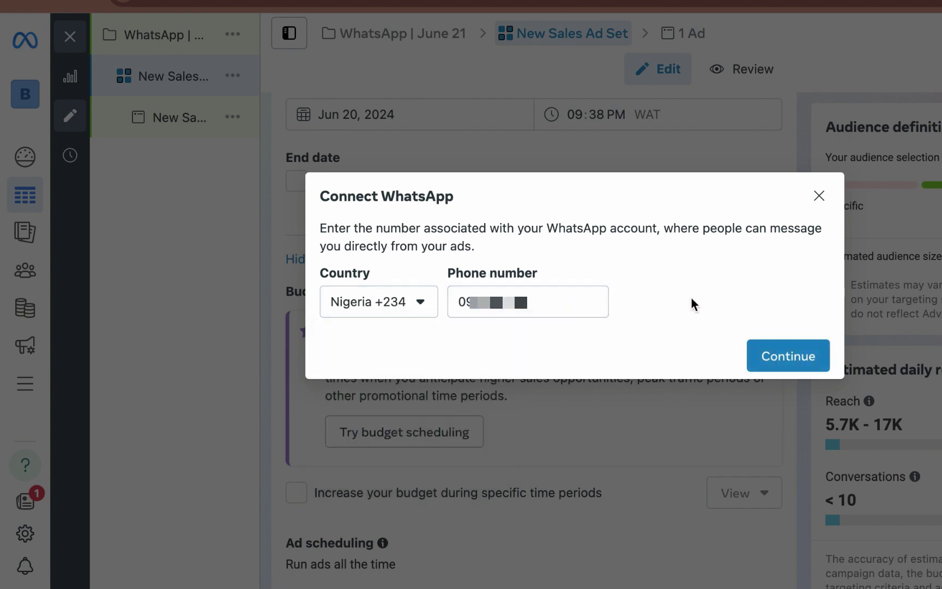
left_click(788, 356)
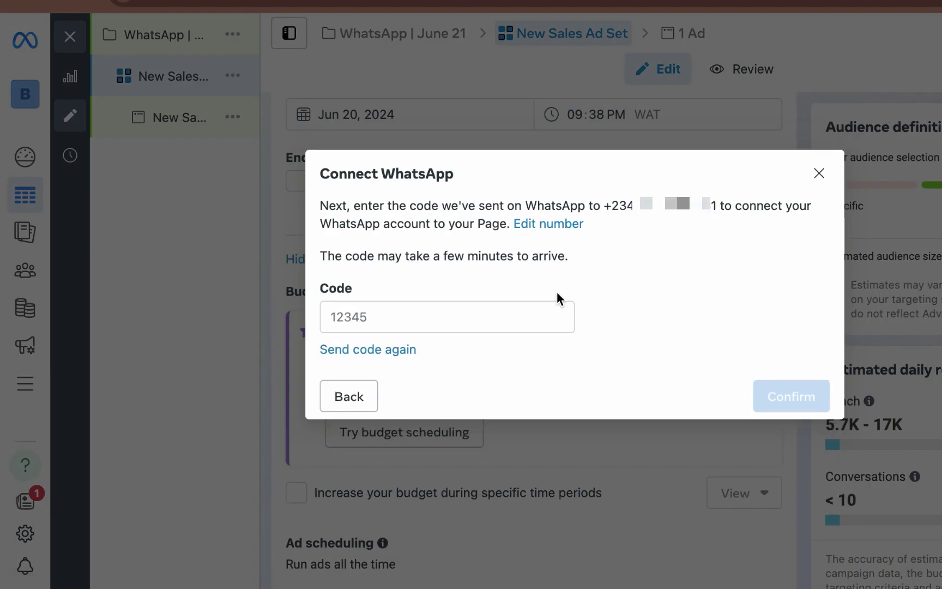
key("XF86AudioRaiseVolume")
left_click(403, 349)
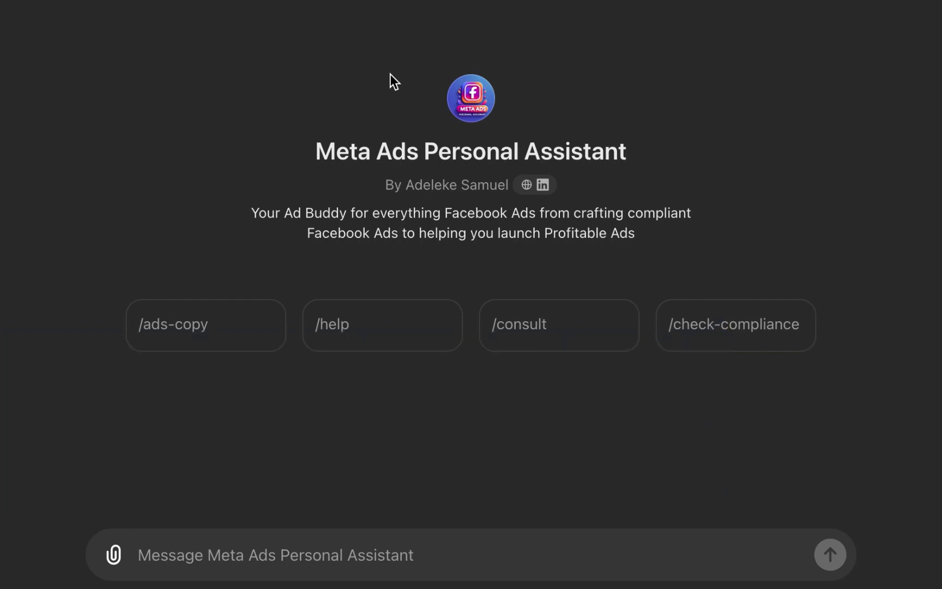
Switch to the Meta Ads Personal Assistant chat and start its /ads-copy prompt
left_click(192, 334)
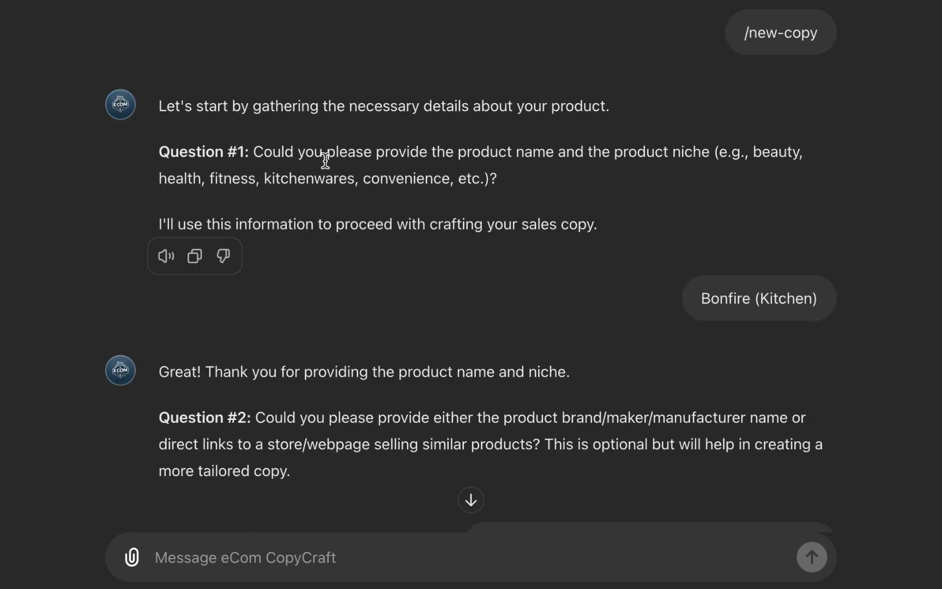
Examine the eCom CopyCraft conversation about the Solo Stove Bonfire for pain points, audience desires and beneficial product features
scroll(551, 171, "down", 1)
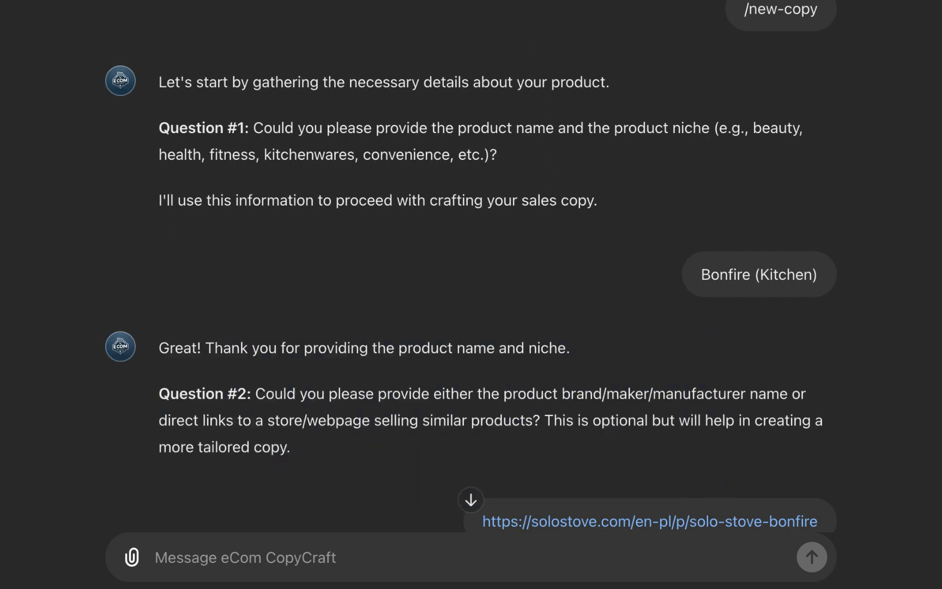
scroll(542, 263, "down", 6)
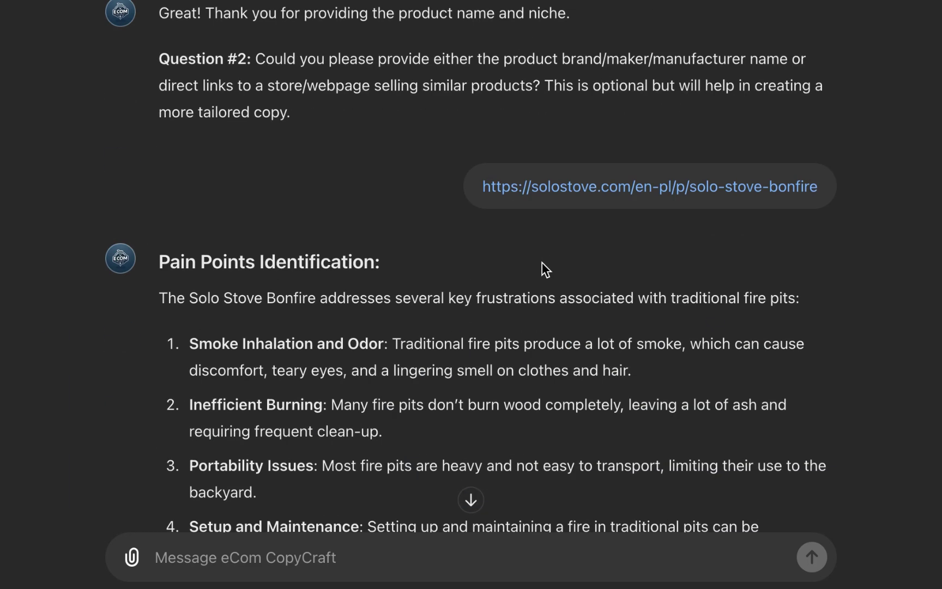
scroll(543, 262, "down", 6)
scroll(544, 263, "up", 2)
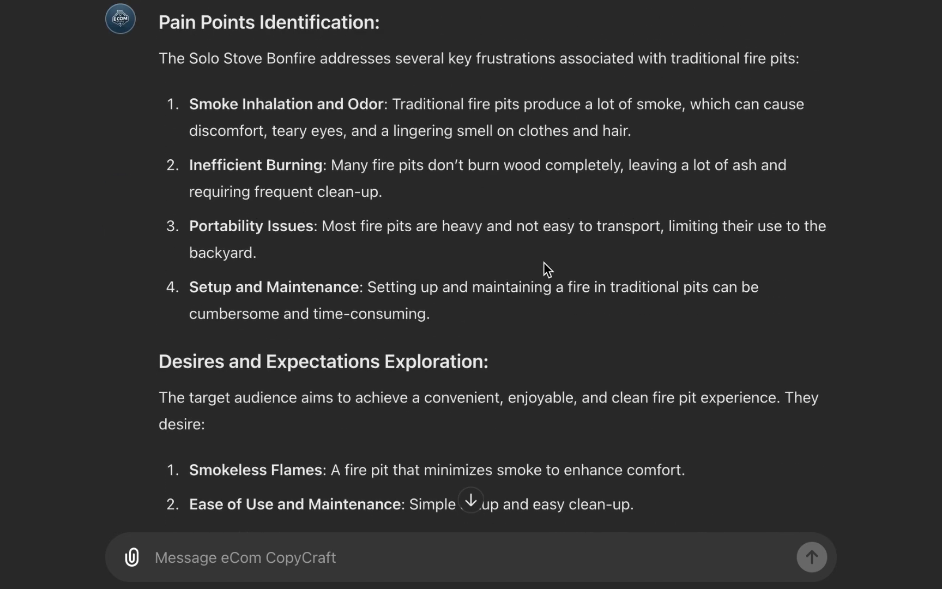
scroll(544, 266, "up", 2)
scroll(542, 264, "down", 1)
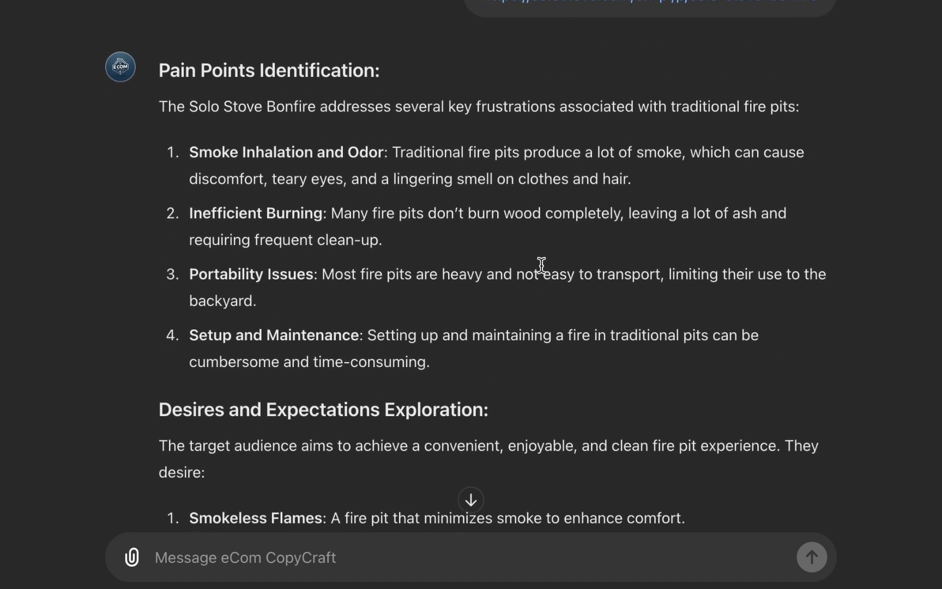
scroll(541, 265, "down", 5)
scroll(541, 266, "down", 7)
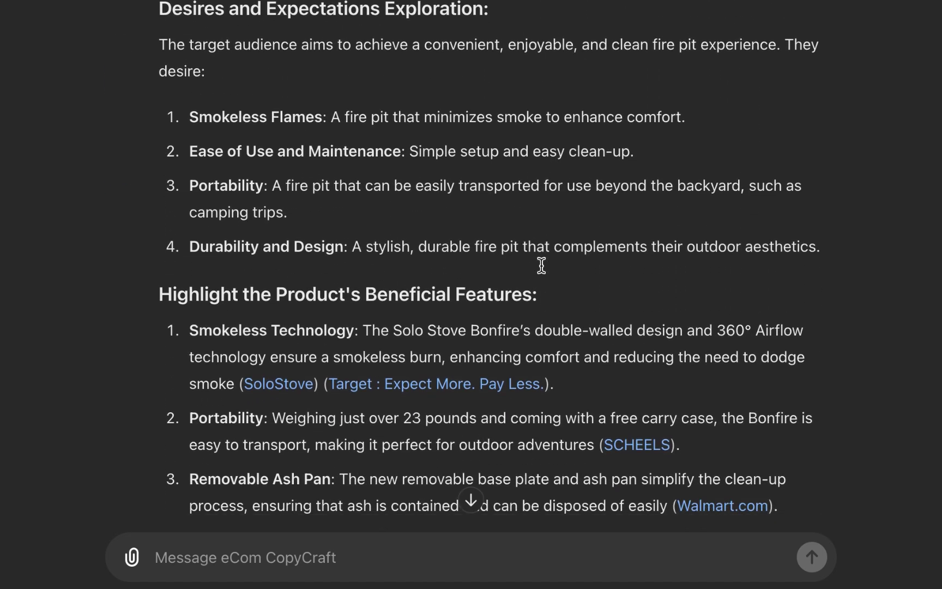
scroll(541, 265, "down", 2)
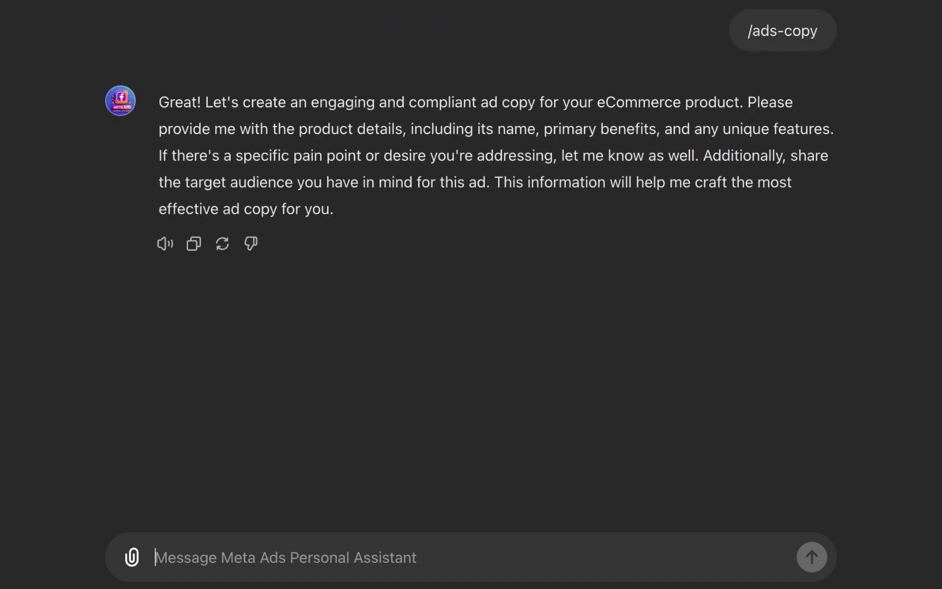
Submit the copied Solo Stove Bonfire product research to the assistant and review the ad copy variations it writes
left_click(318, 561)
key("super+v")
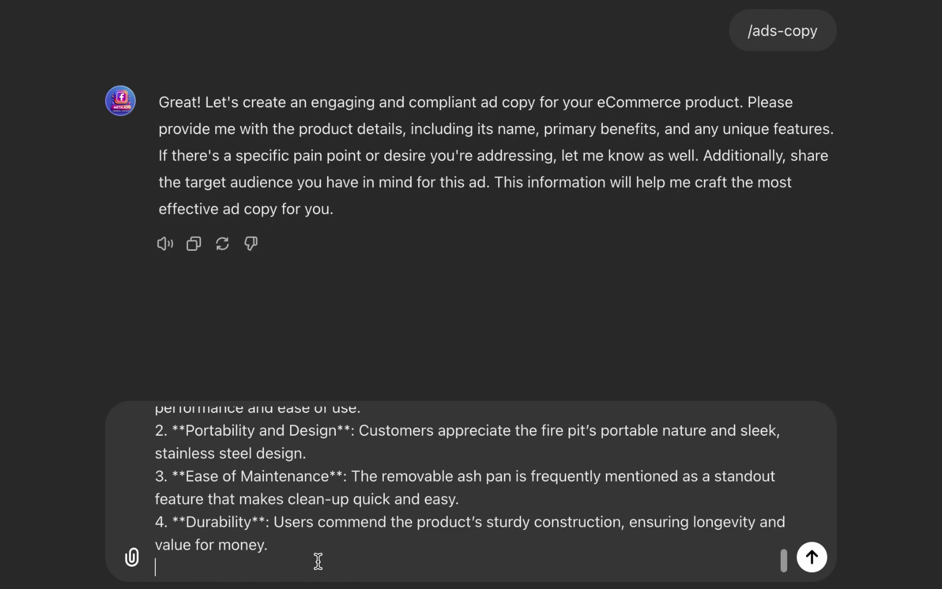
key("Return")
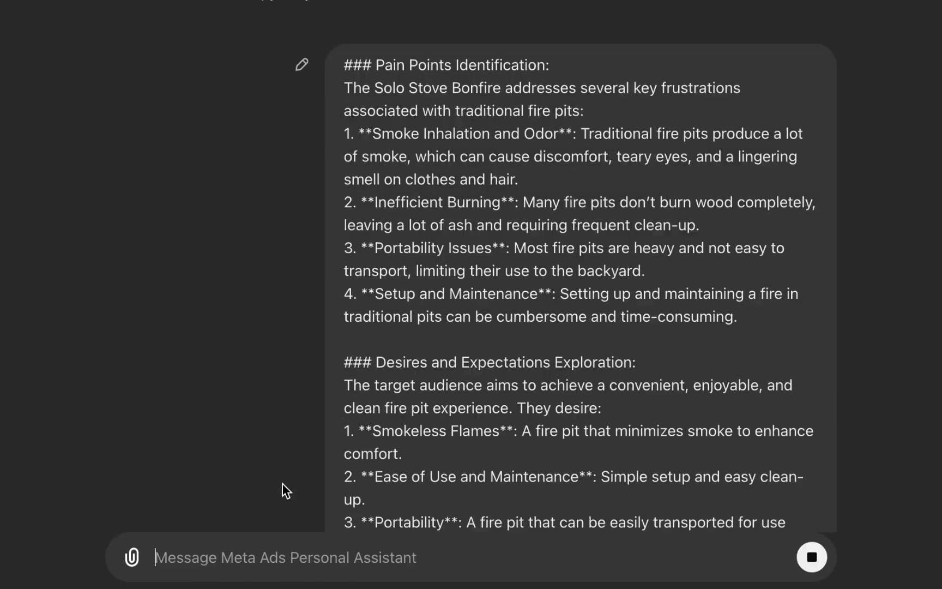
scroll(292, 443, "up", 3)
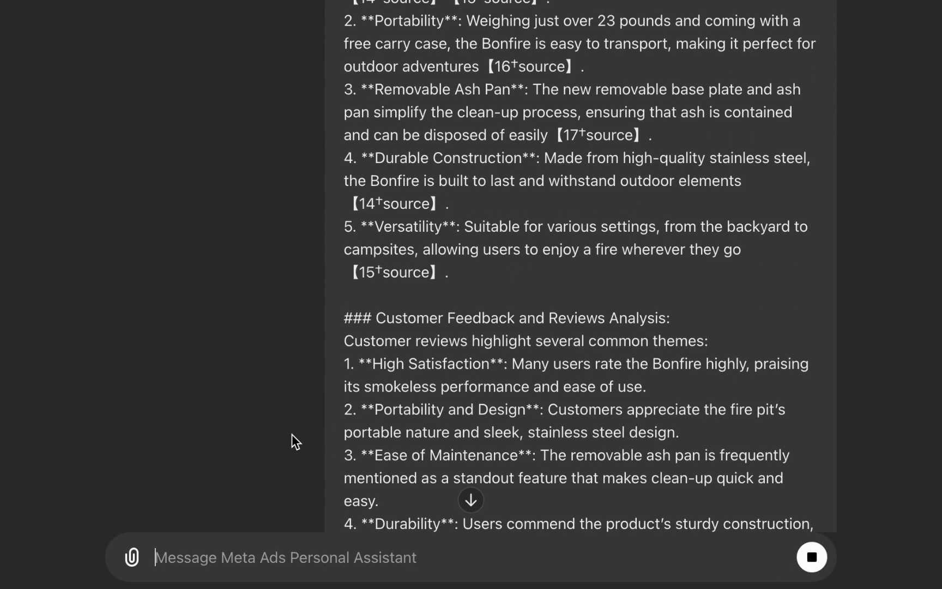
scroll(292, 434, "up", 10)
scroll(312, 444, "down", 2)
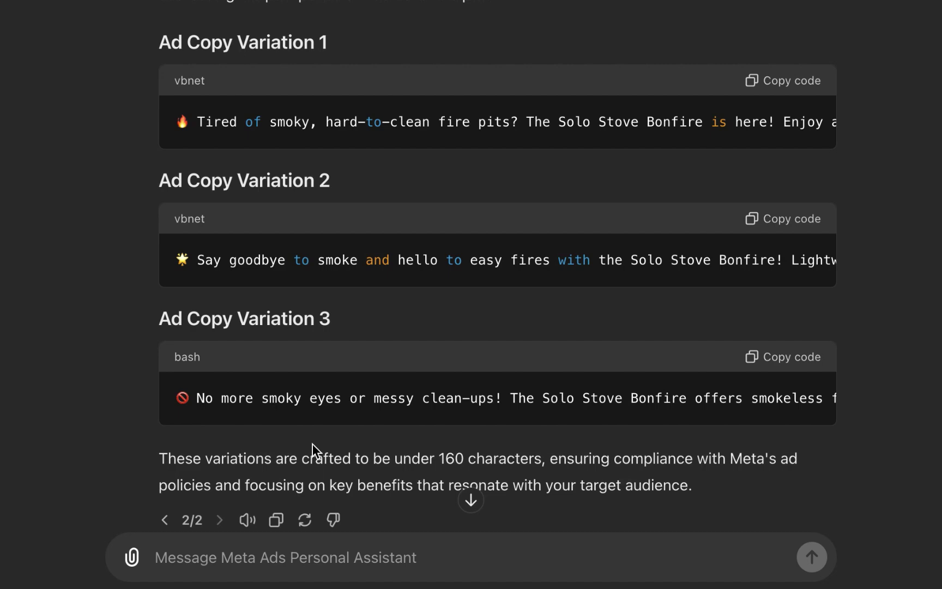
scroll(313, 443, "down", 3)
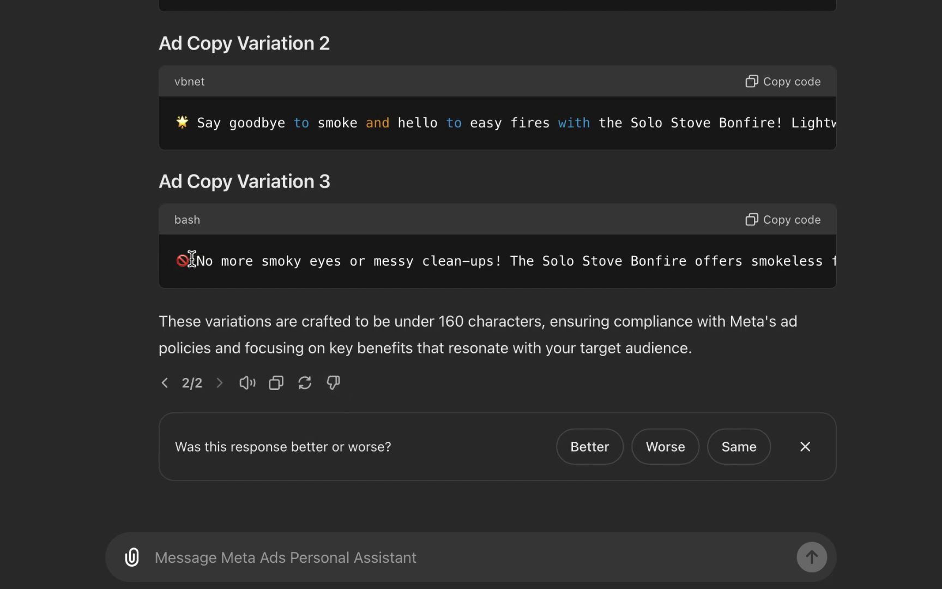
scroll(189, 261, "up", 2)
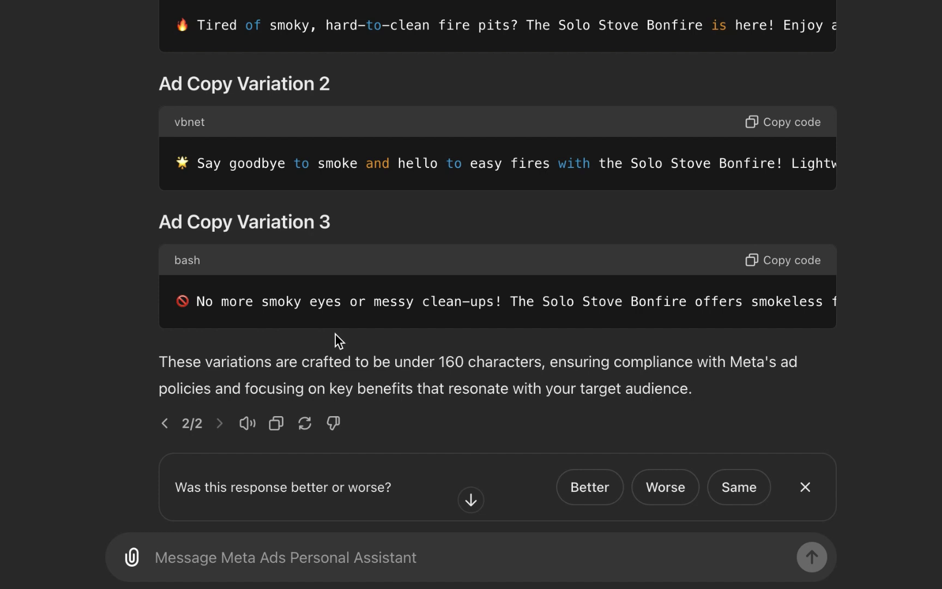
scroll(336, 333, "down", 2)
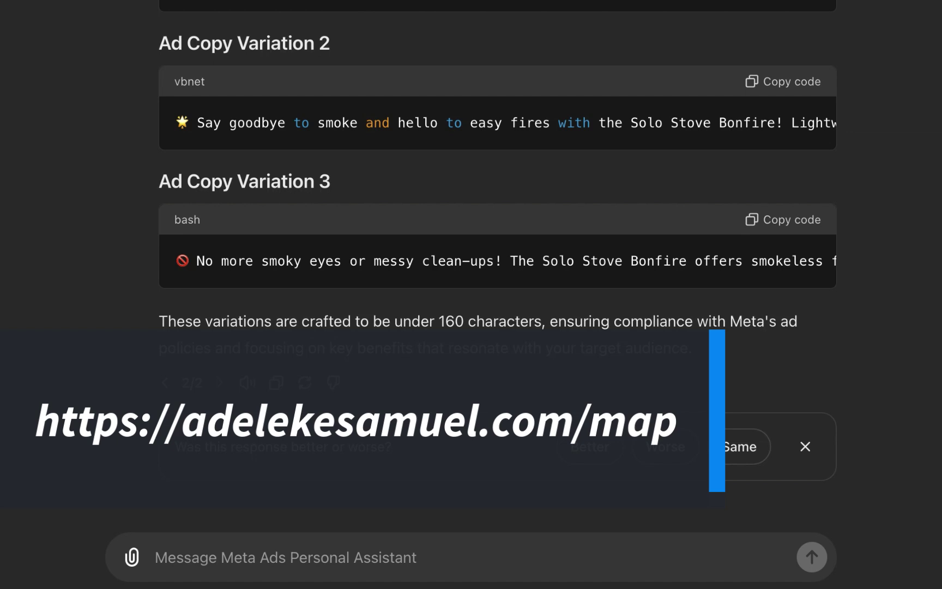
Ask the assistant to "suggest audience to target for this product"
left_click(246, 558)
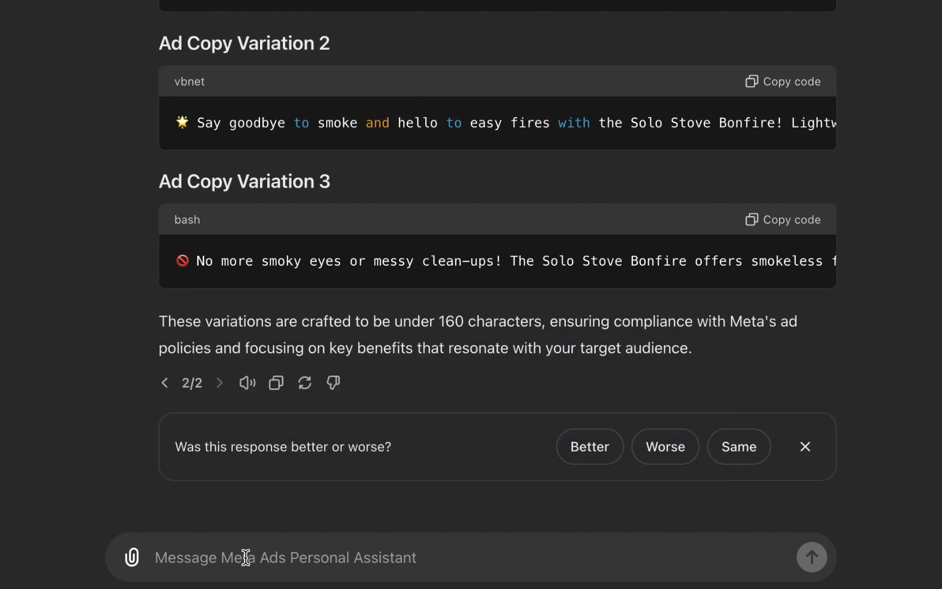
type("suggest ")
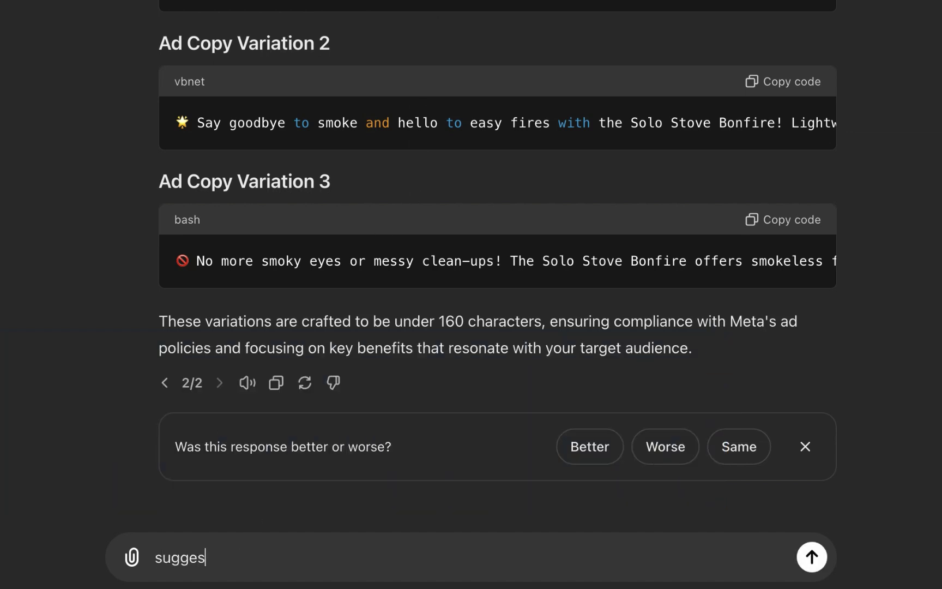
type("audience to target for this product")
key("Return")
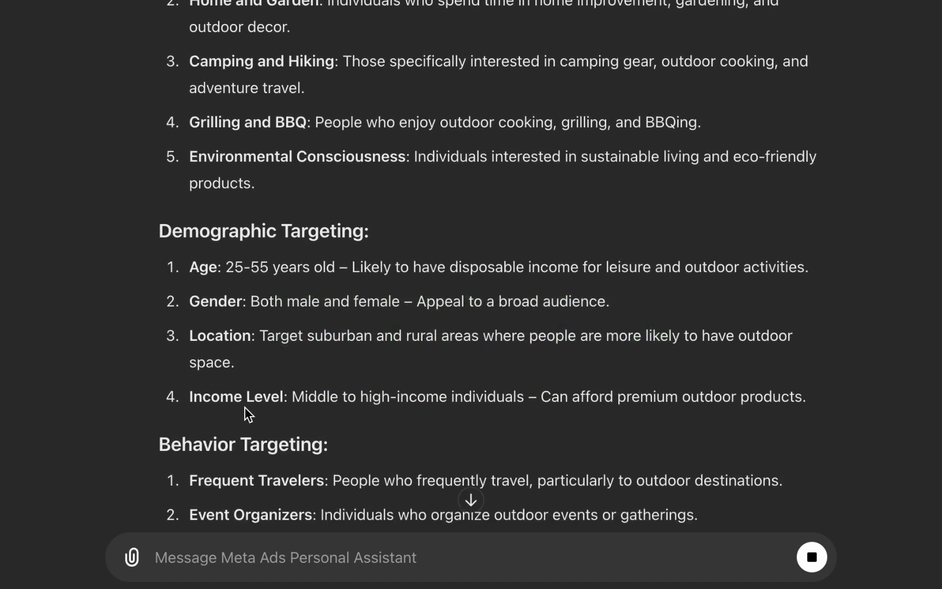
Examine the suggested audience for the Solo Stove Bonfire: interest, demographic and behavior targeting plus the advanced targeting strategies
scroll(246, 411, "up", 3)
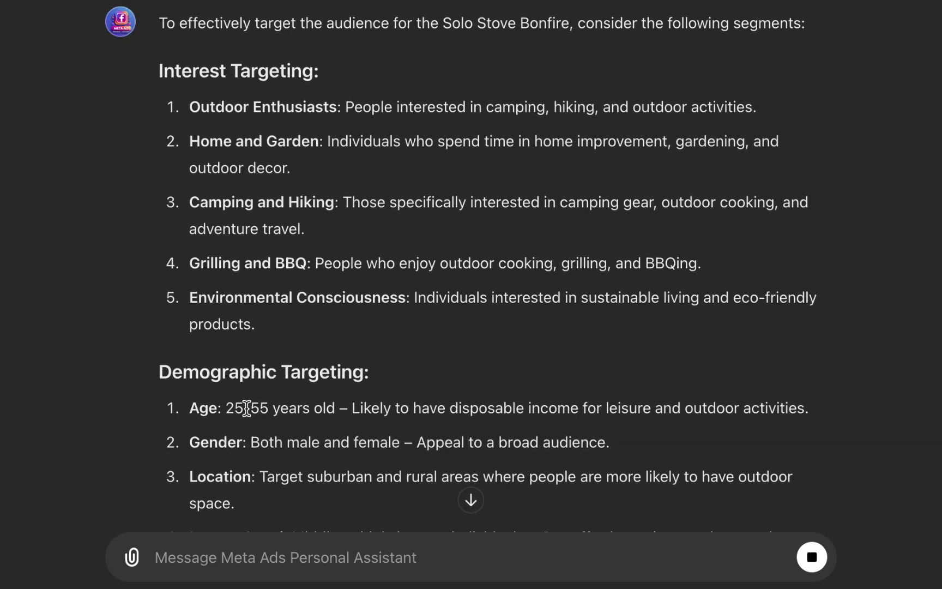
scroll(246, 408, "up", 4)
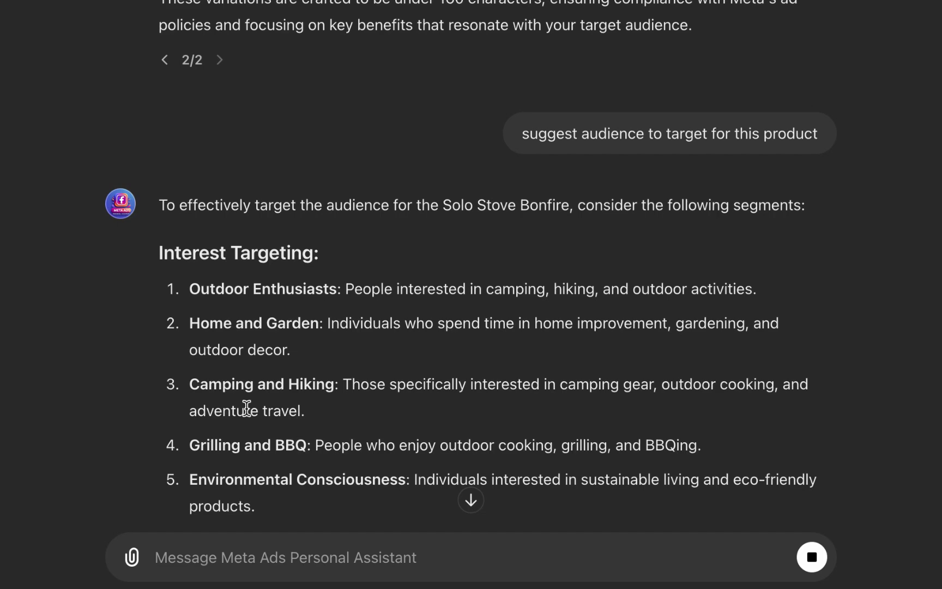
scroll(247, 408, "down", 10)
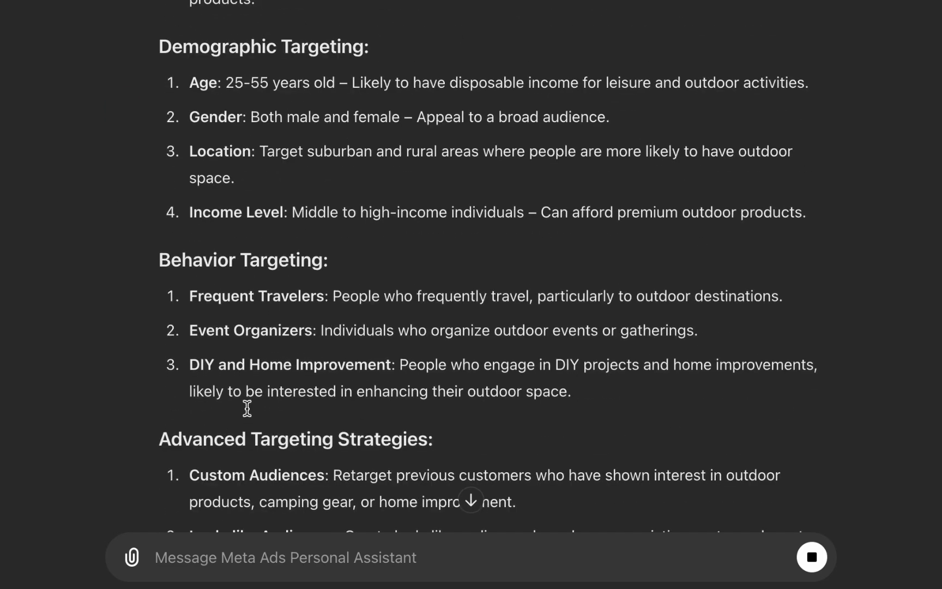
scroll(246, 409, "up", 8)
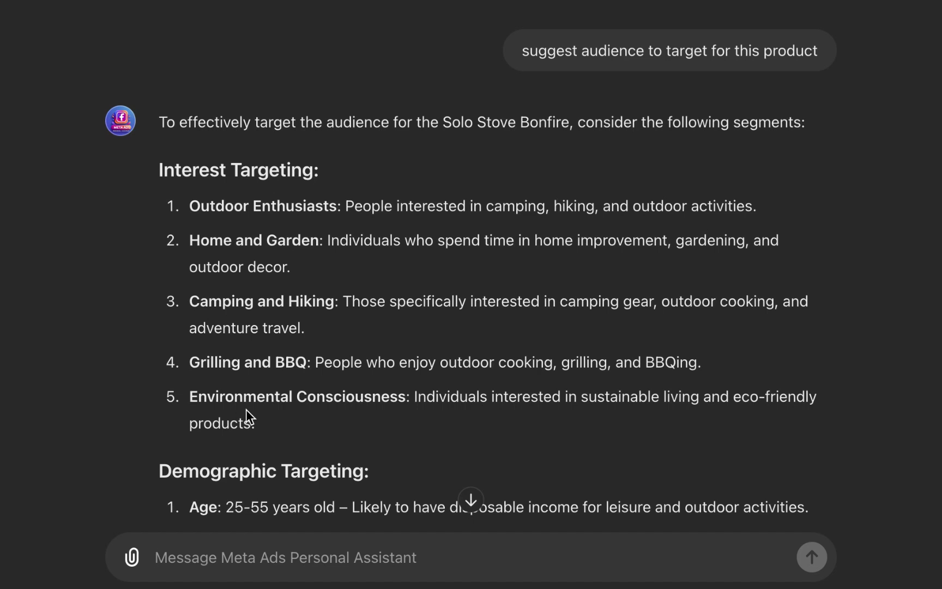
scroll(246, 410, "down", 1)
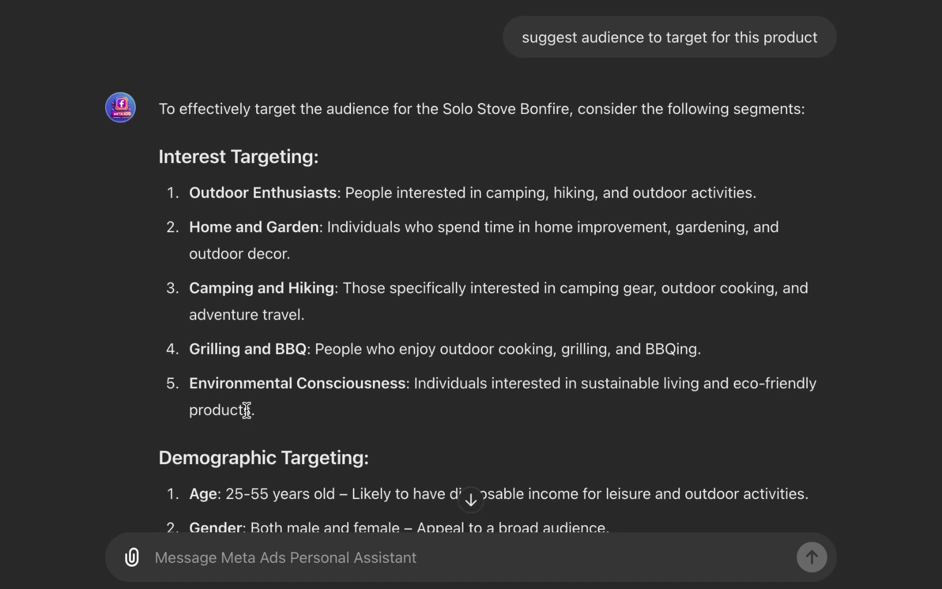
scroll(246, 409, "down", 1)
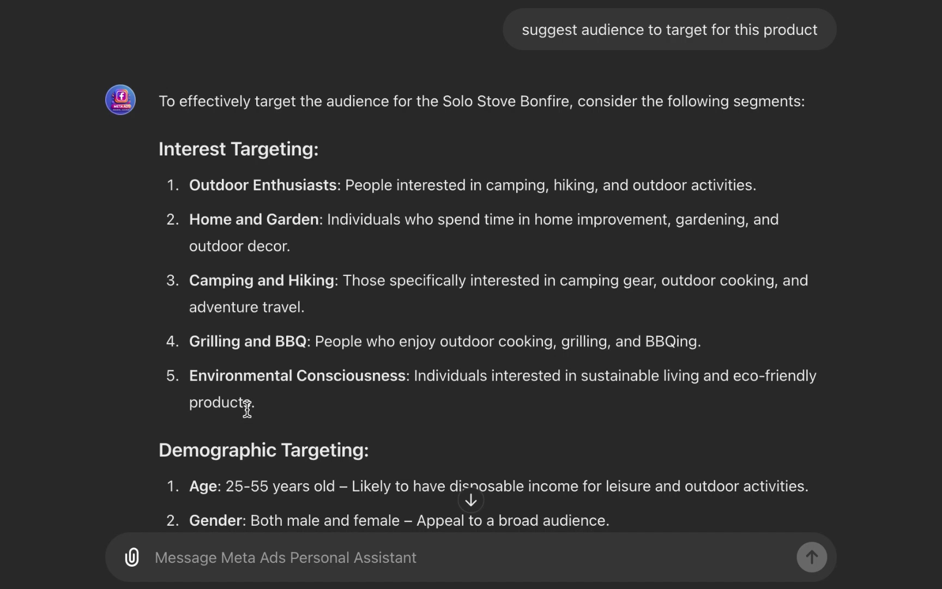
scroll(247, 410, "down", 3)
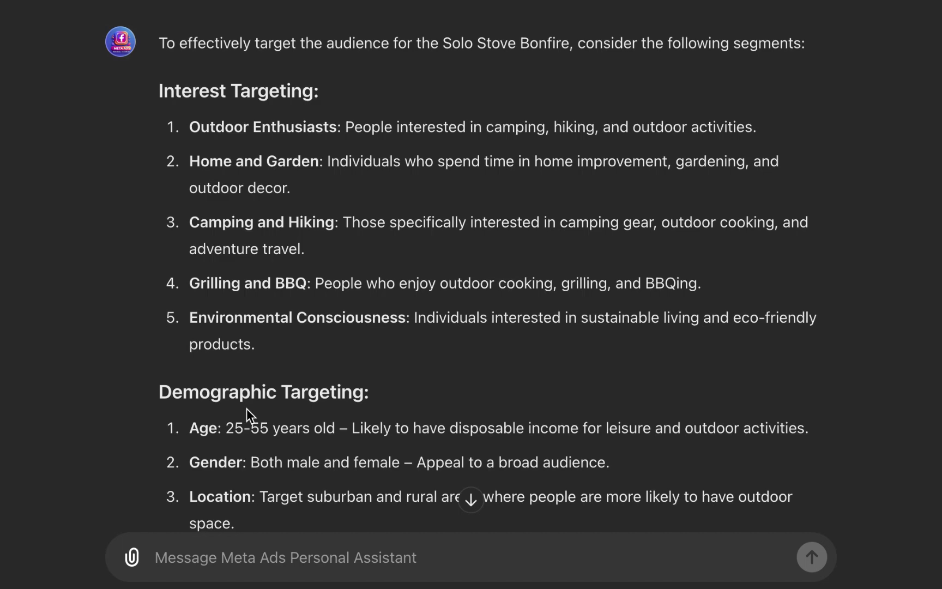
scroll(247, 409, "down", 8)
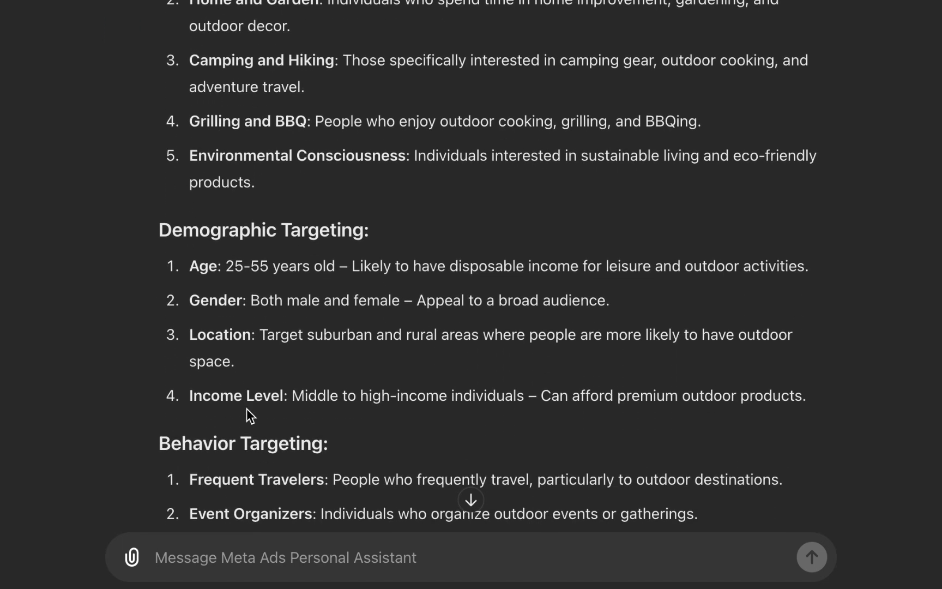
scroll(246, 408, "down", 2)
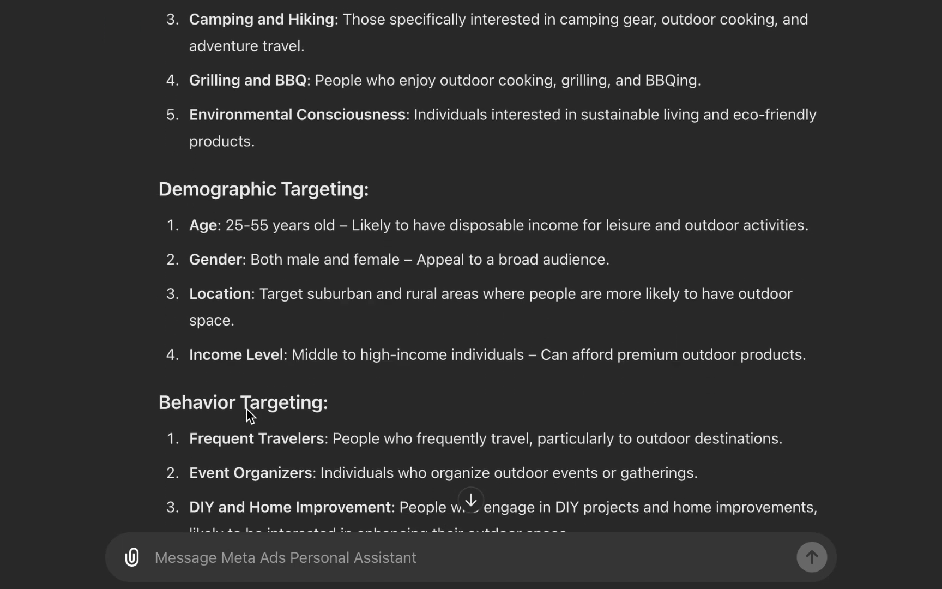
scroll(247, 409, "down", 3)
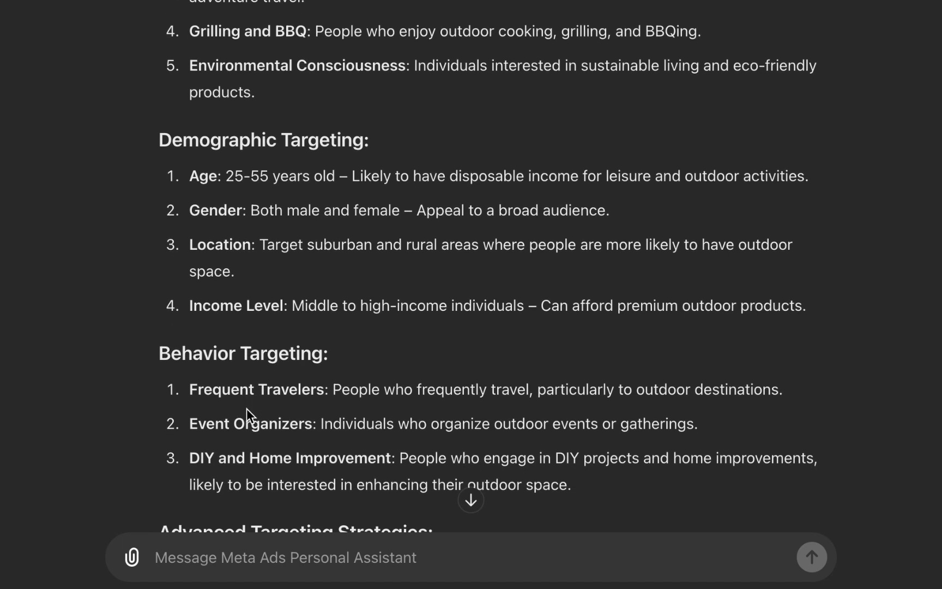
scroll(243, 409, "down", 11)
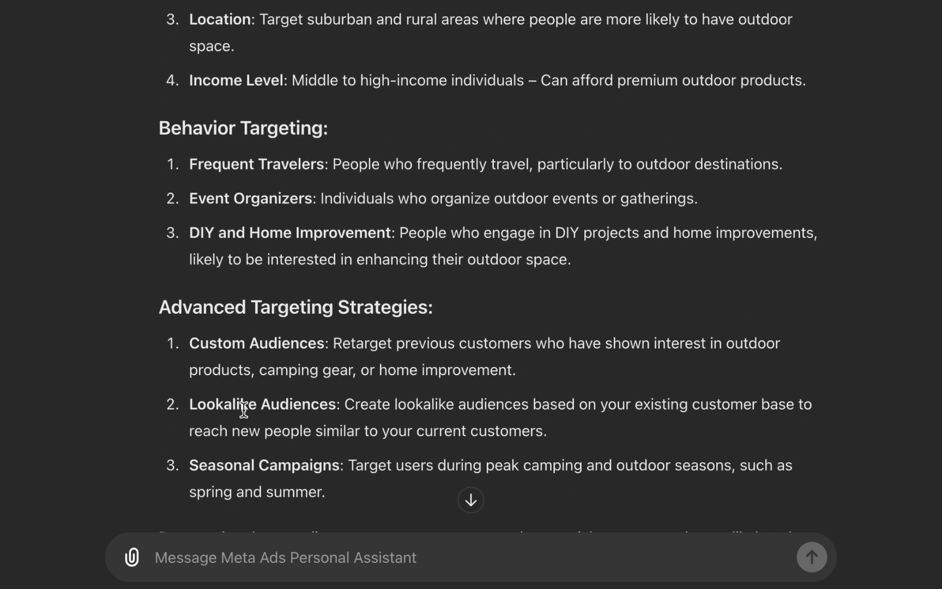
scroll(243, 409, "down", 1)
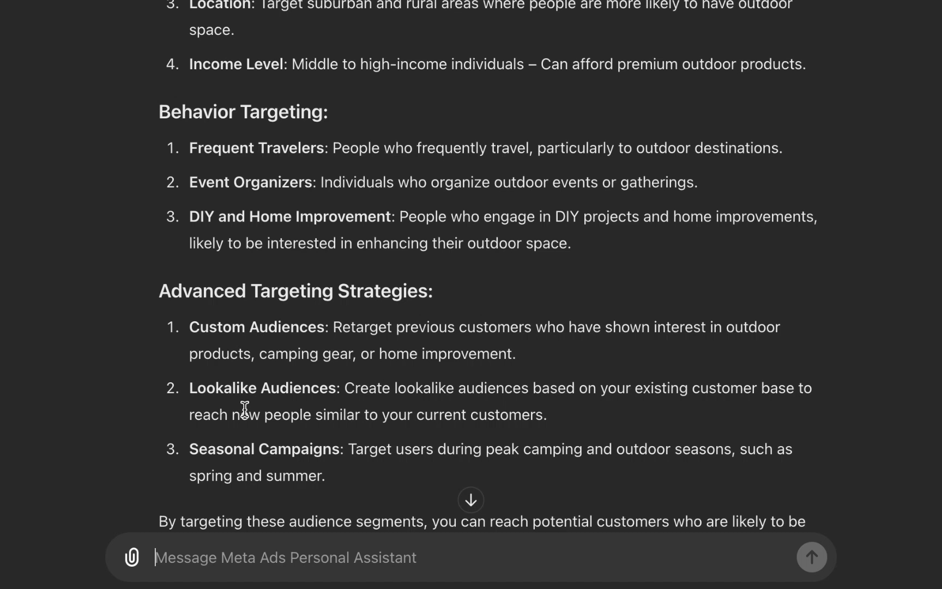
scroll(245, 409, "down", 1)
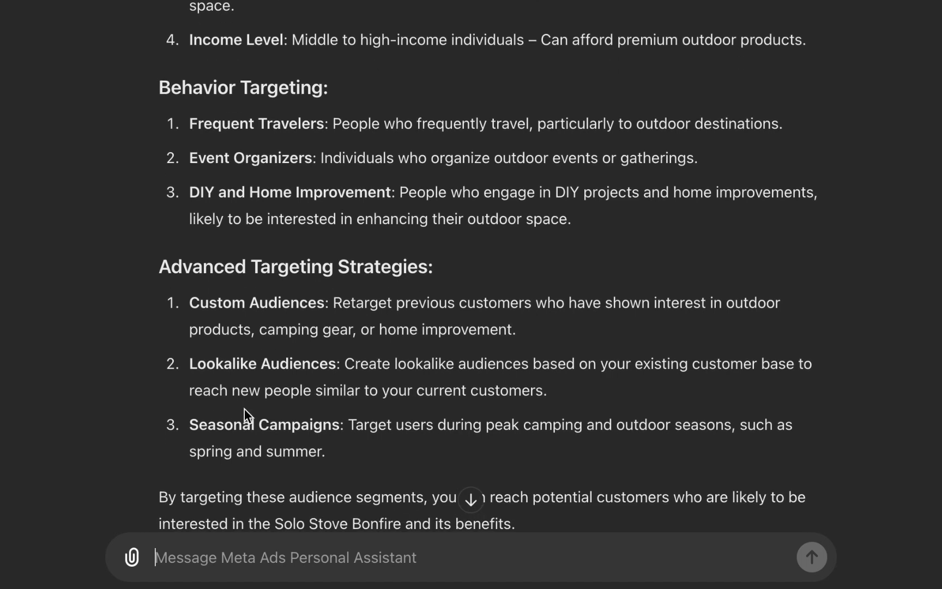
scroll(245, 411, "down", 1)
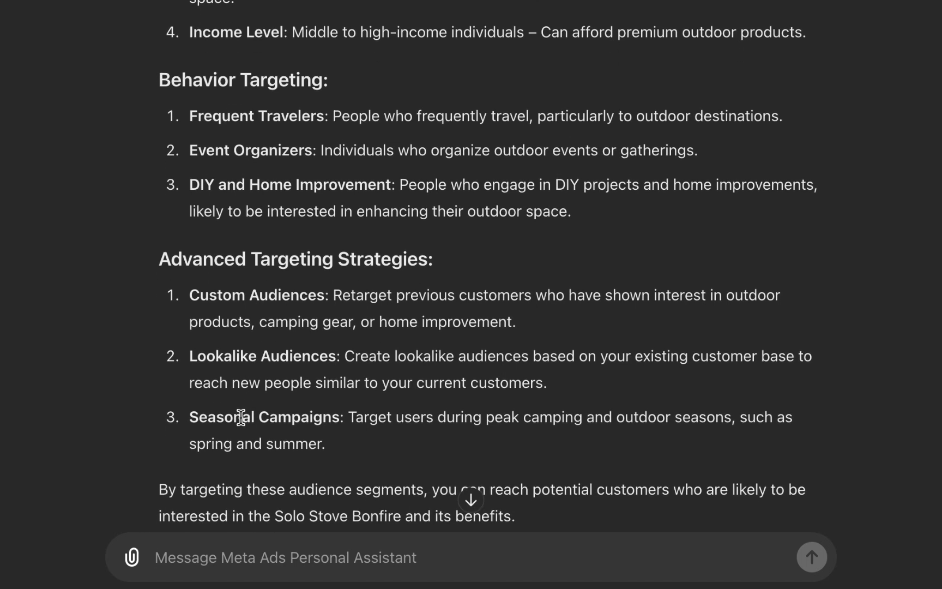
scroll(242, 412, "down", 4)
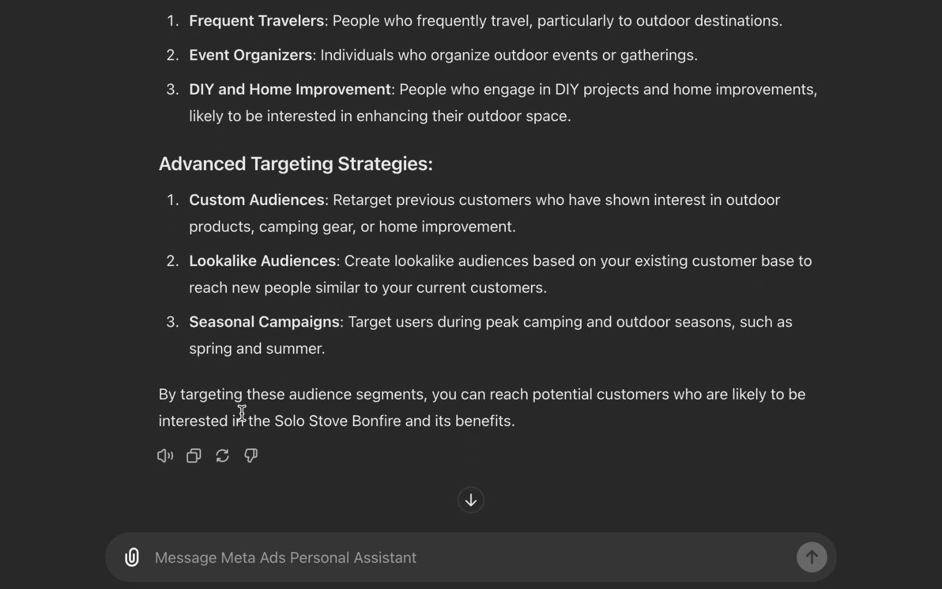
scroll(242, 413, "up", 15)
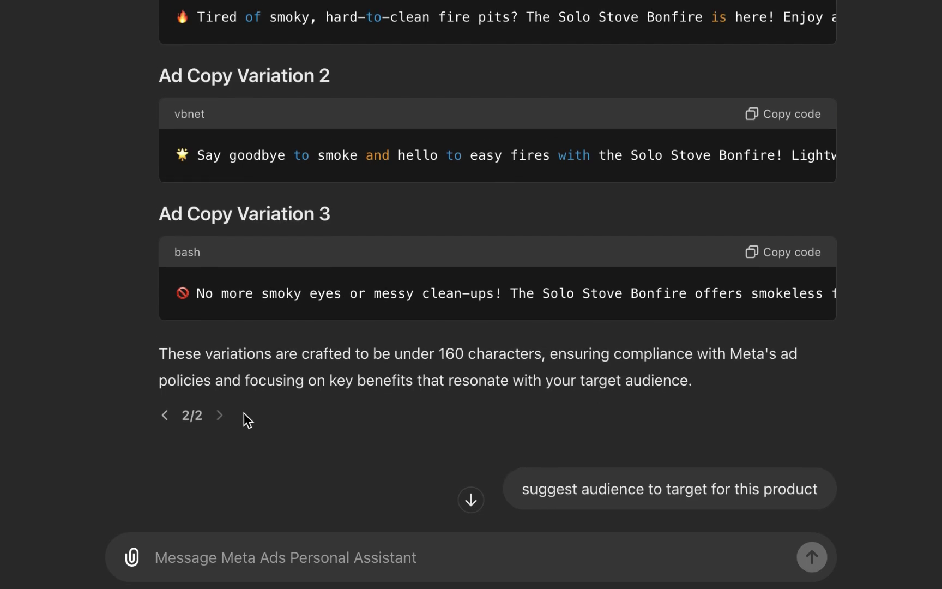
scroll(243, 414, "down", 6)
scroll(242, 416, "down", 10)
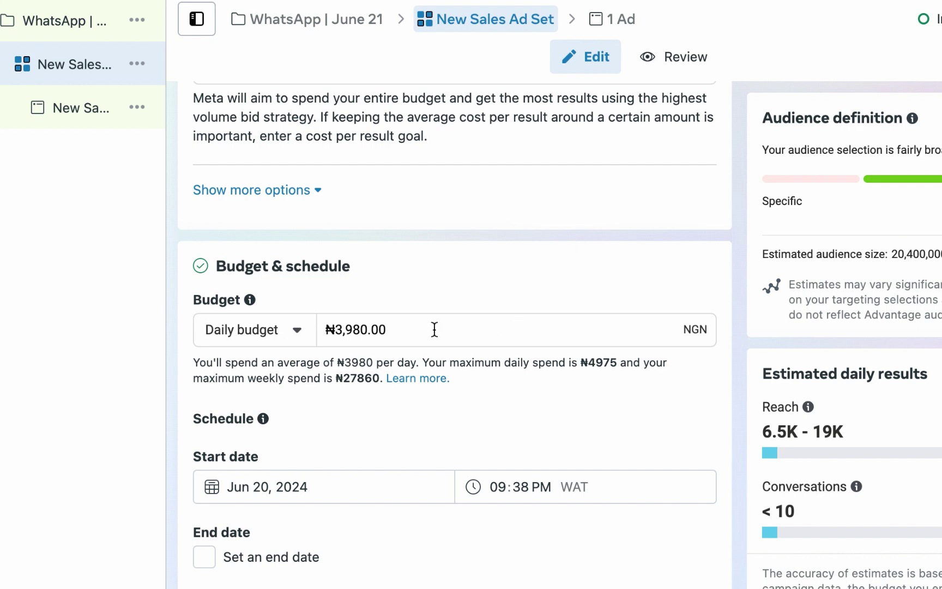
Keep the new sales ad set on a daily budget and set the amount to ₦3,000
double_click(362, 333)
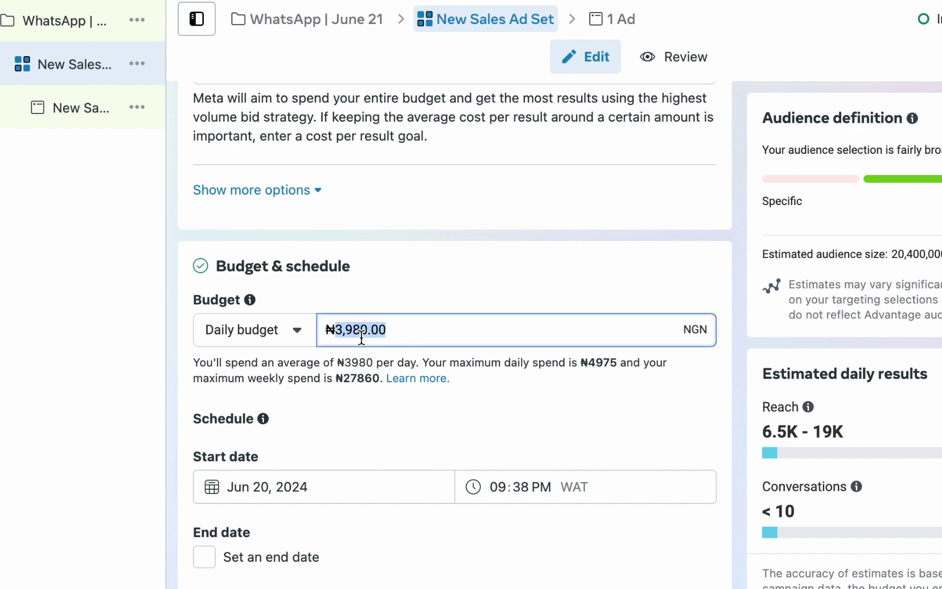
left_click(243, 329)
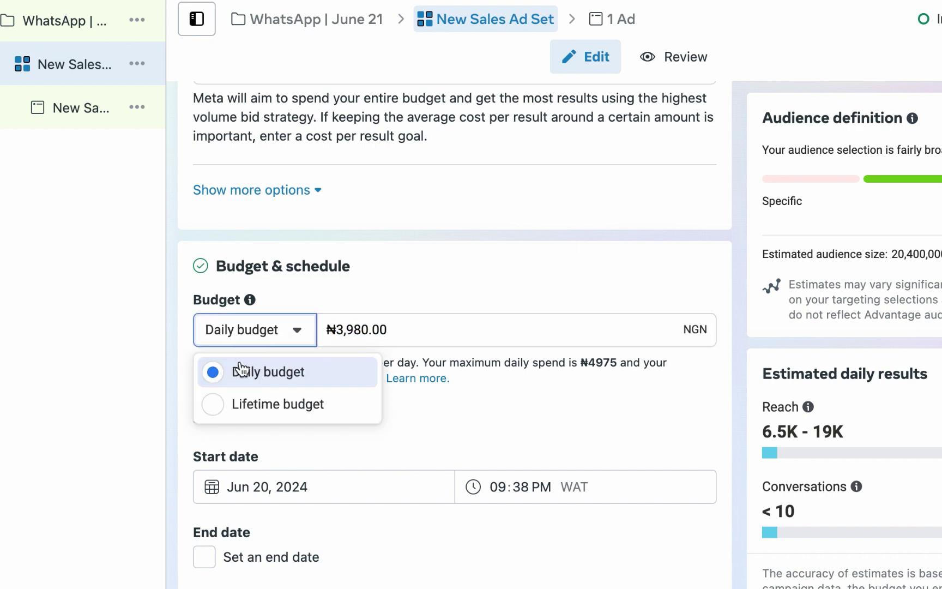
left_click(268, 333)
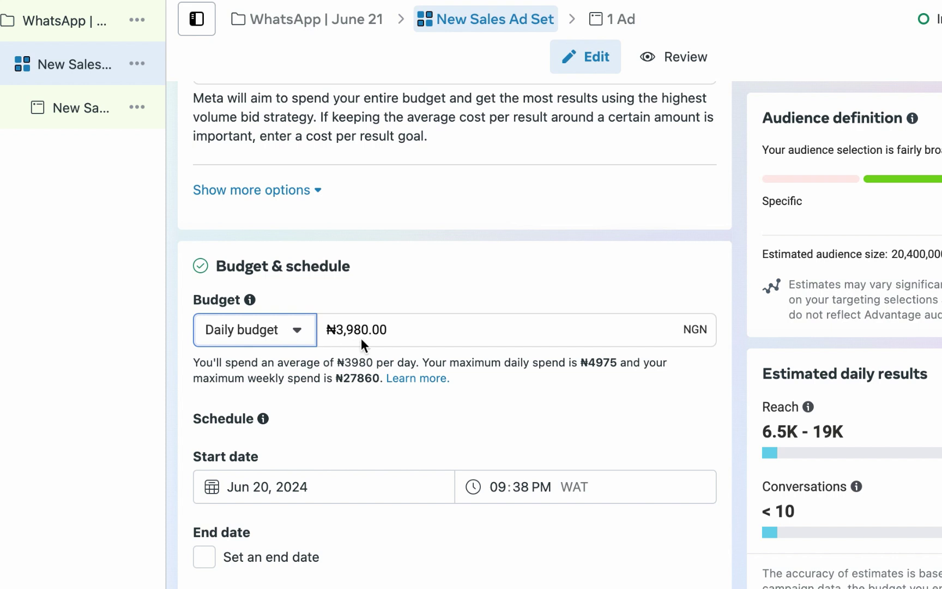
double_click(375, 324)
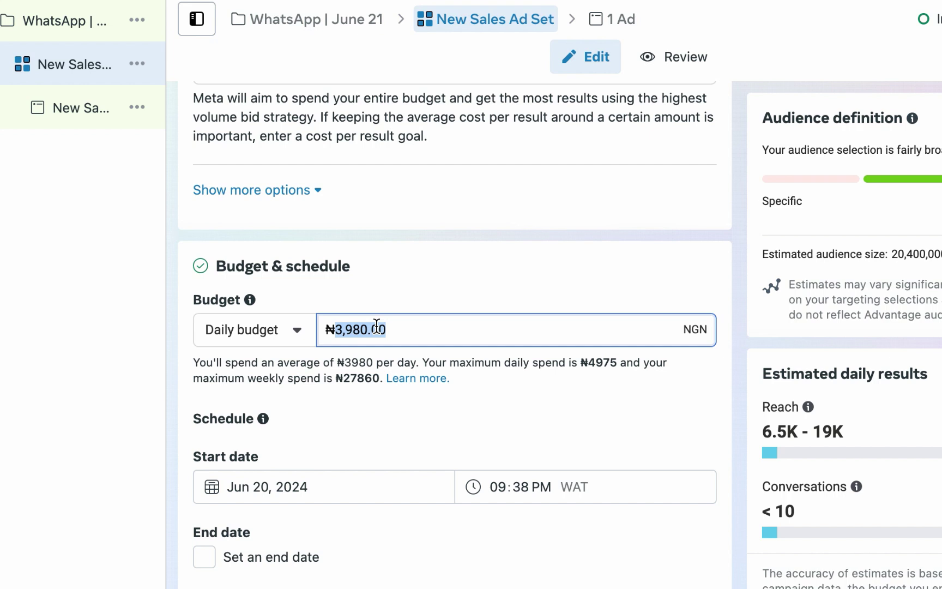
type("3000")
left_click(739, 309)
Schedule the ad set to start on June 21, 2024 at 04:00 AM
scroll(730, 307, "down", 3)
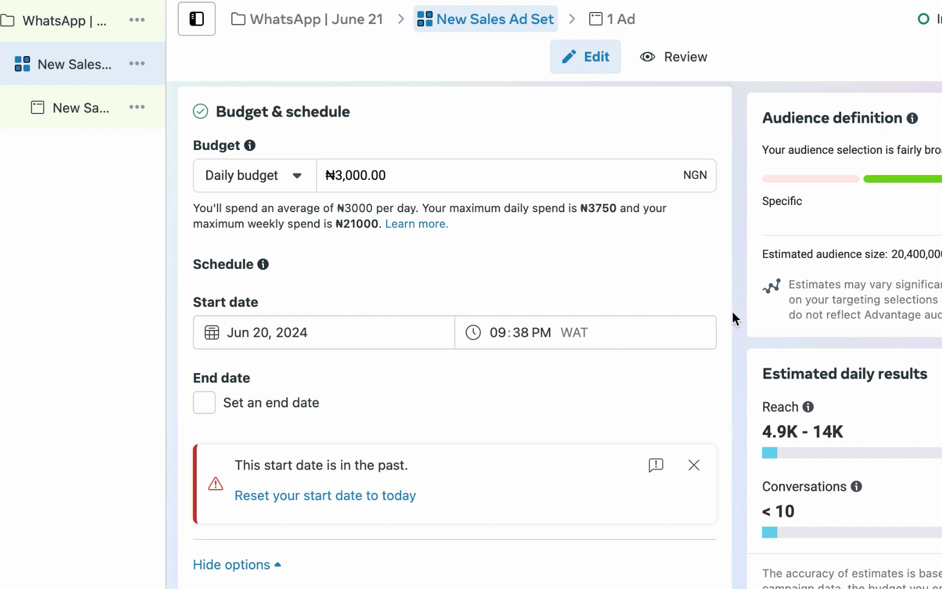
scroll(732, 311, "down", 1)
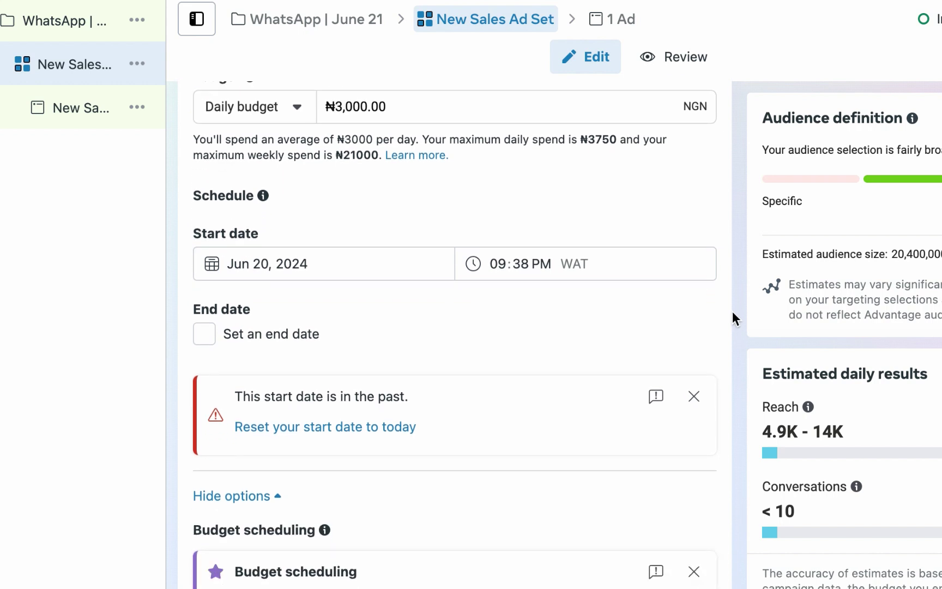
left_click(383, 277)
left_click(384, 462)
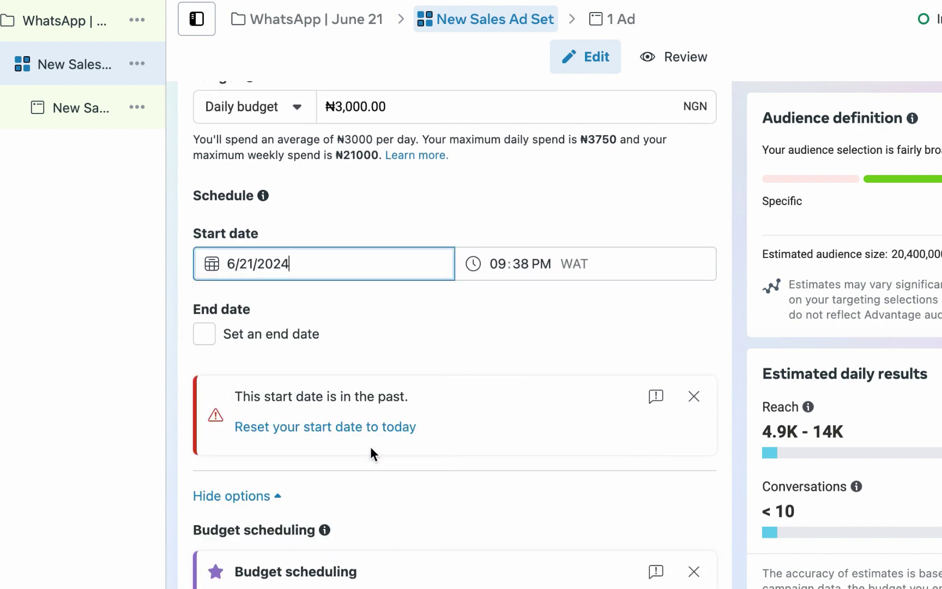
left_click(506, 267)
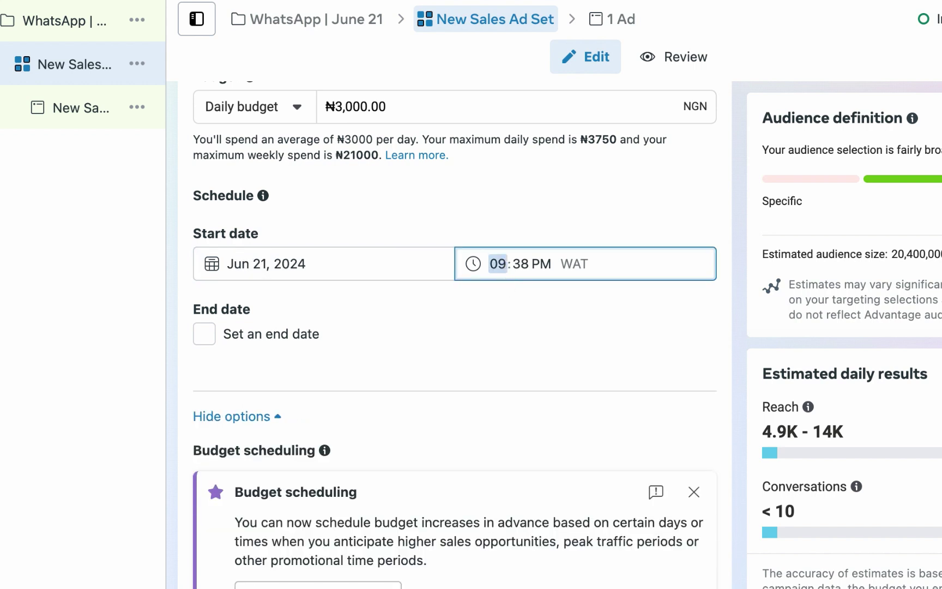
type("4")
left_click(524, 263)
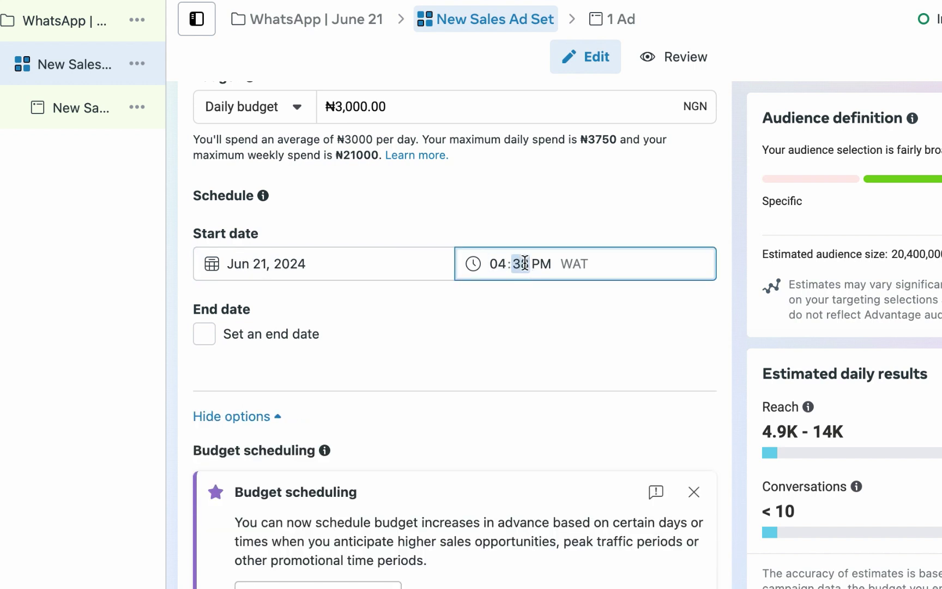
type("00")
left_click(542, 264)
key("a")
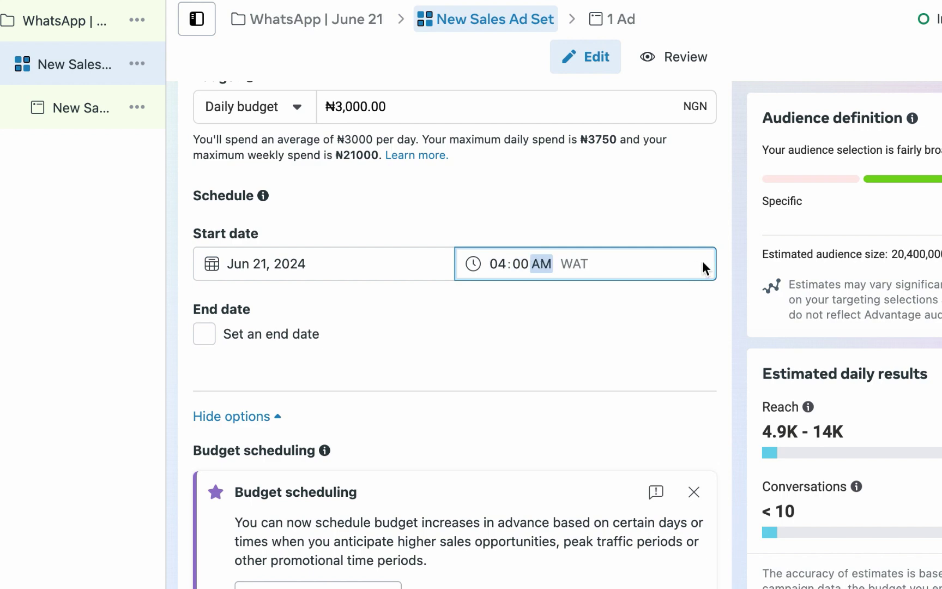
Switch the ad set from Advantage+ audience to the original audience options and confirm using the original audience
scroll(726, 254, "down", 5)
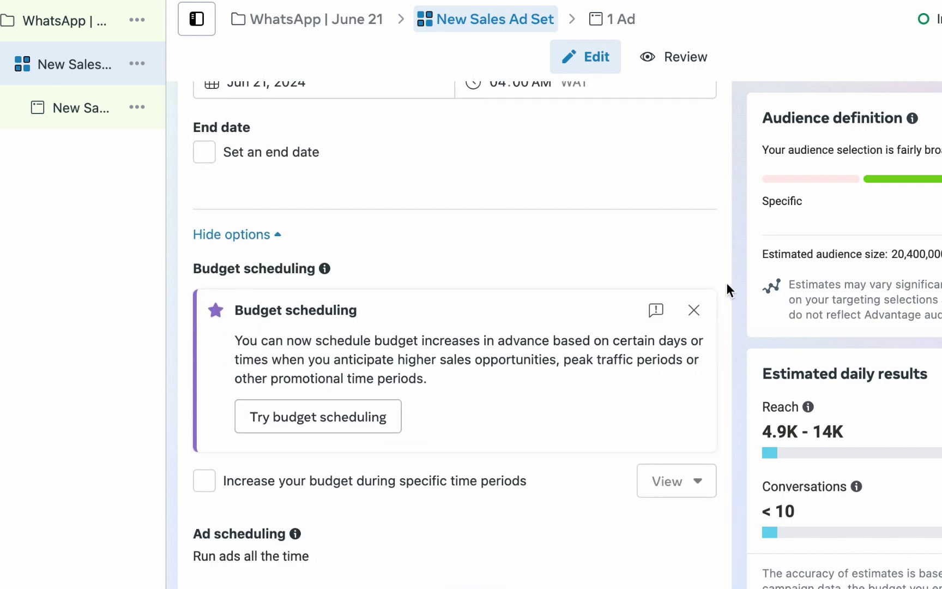
scroll(728, 315, "down", 15)
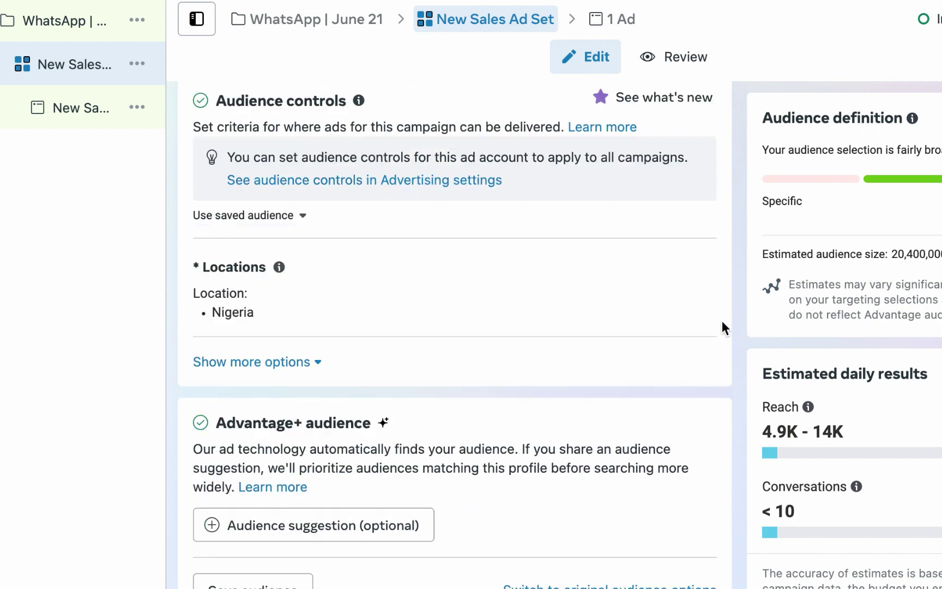
scroll(737, 250, "down", 2)
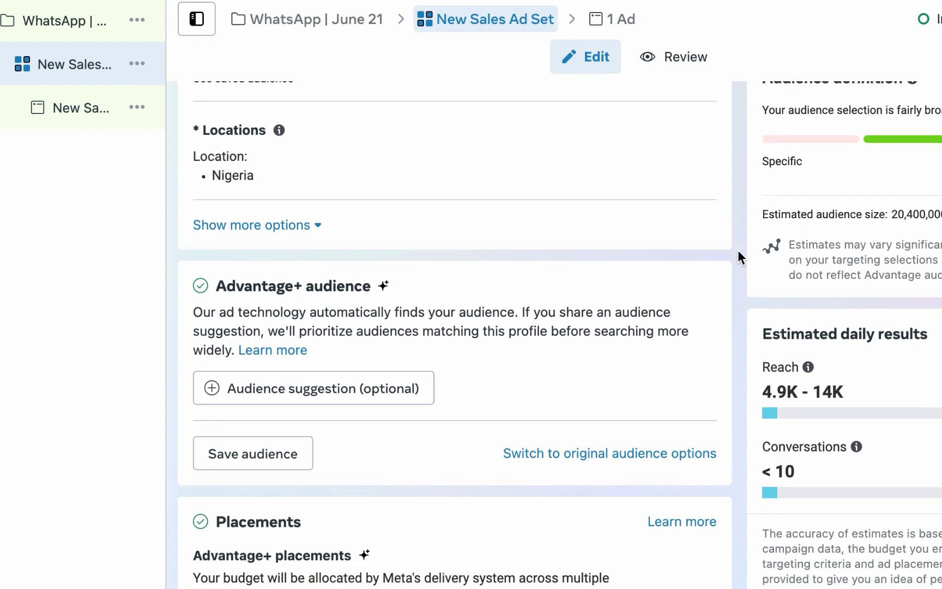
scroll(736, 253, "down", 2)
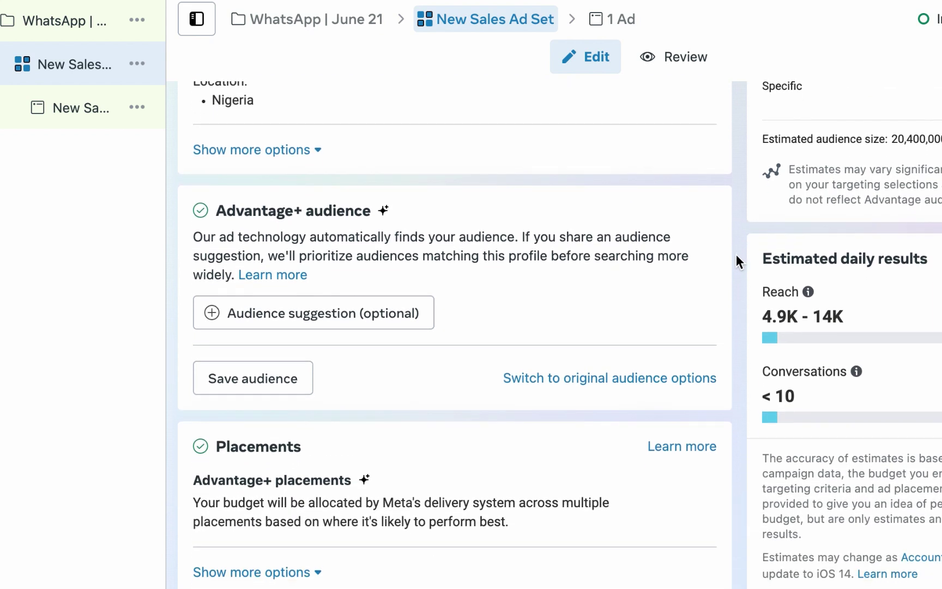
left_click(691, 382)
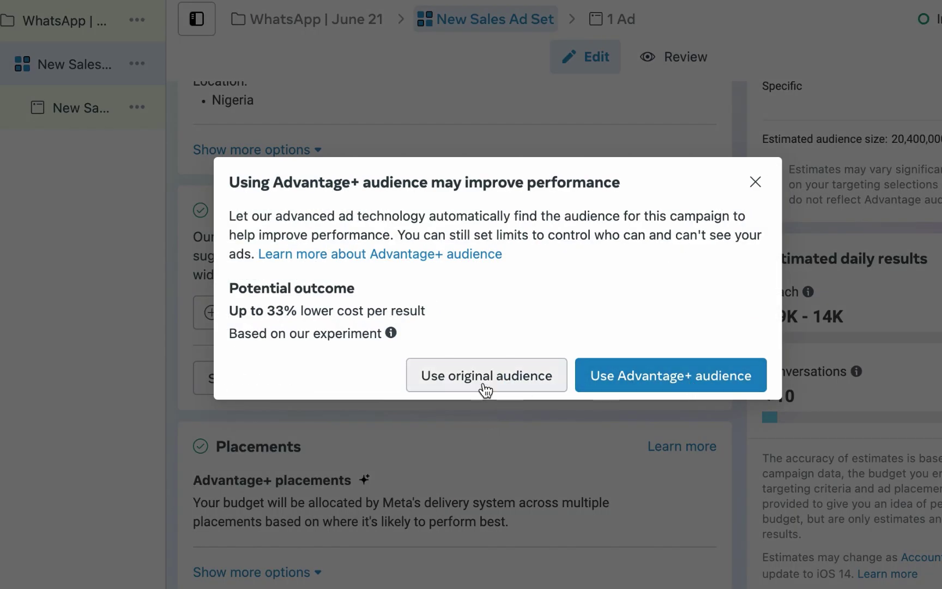
left_click(452, 383)
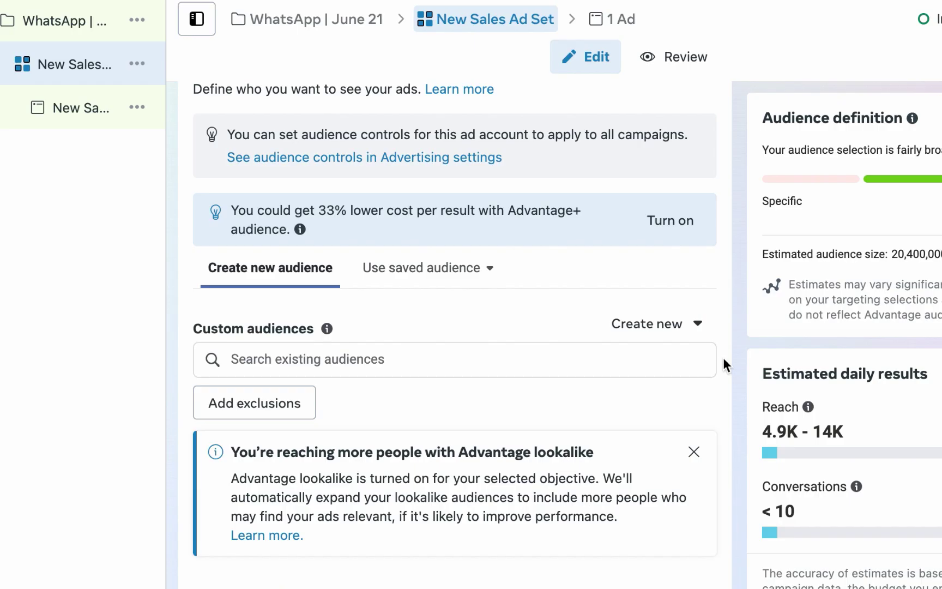
Dismiss the Advantage lookalike notice and set the audience's maximum age to 55
scroll(721, 358, "down", 3)
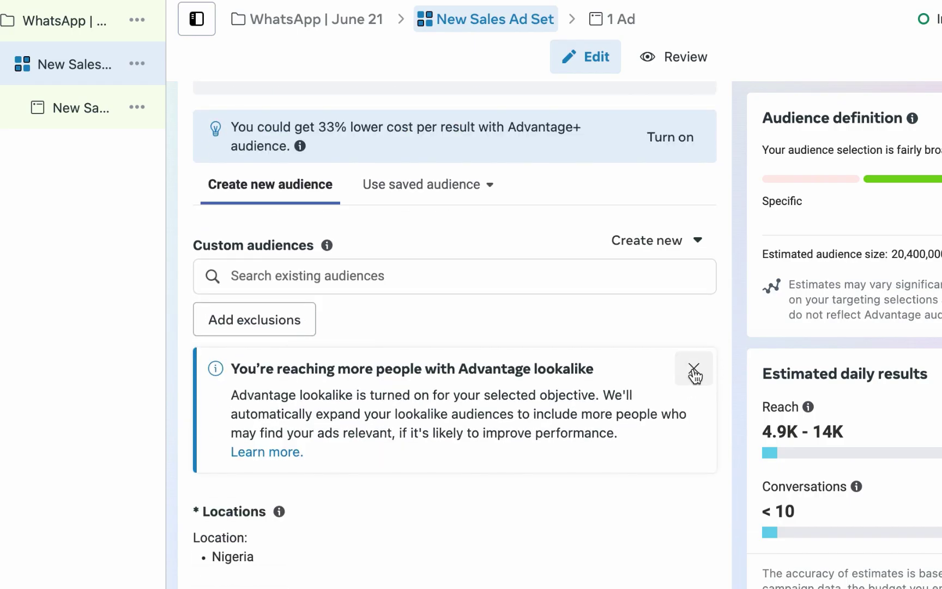
left_click(694, 374)
scroll(694, 374, "down", 2)
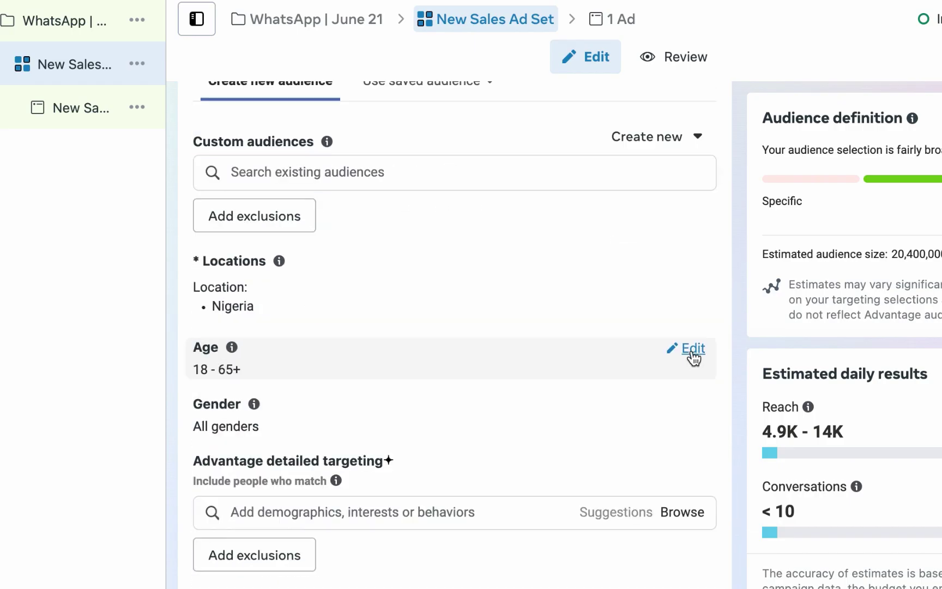
left_click(693, 358)
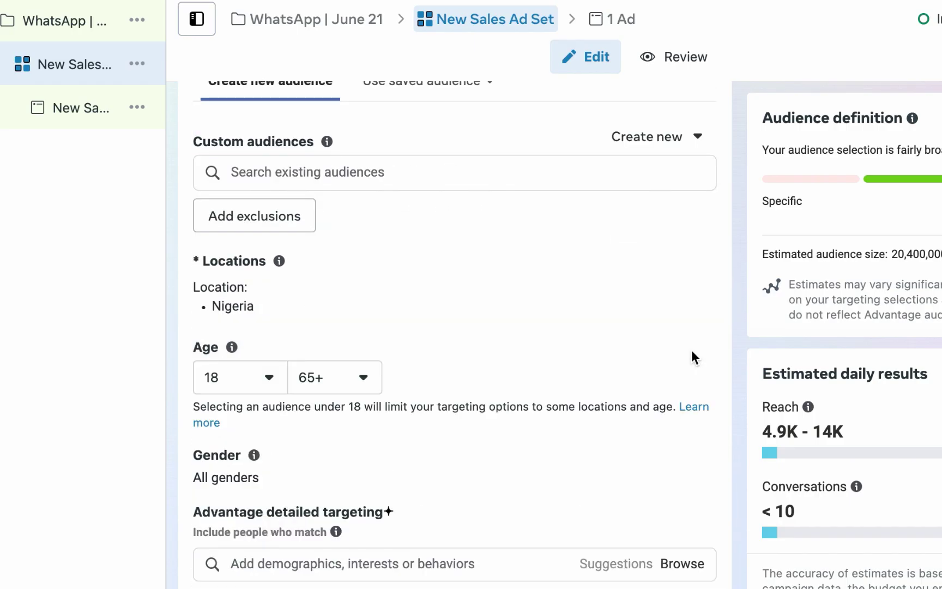
left_click(350, 379)
scroll(333, 237, "up", 5)
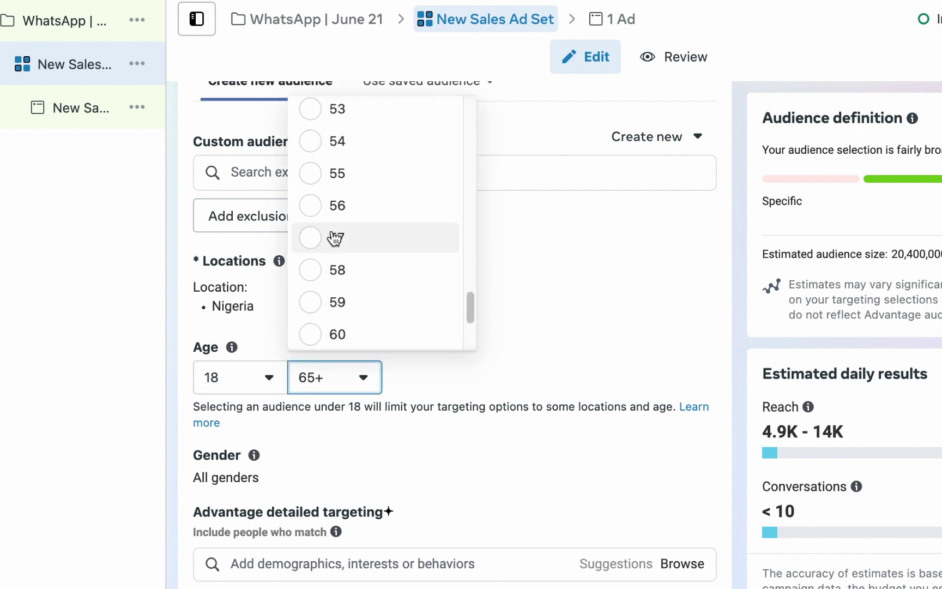
left_click(339, 276)
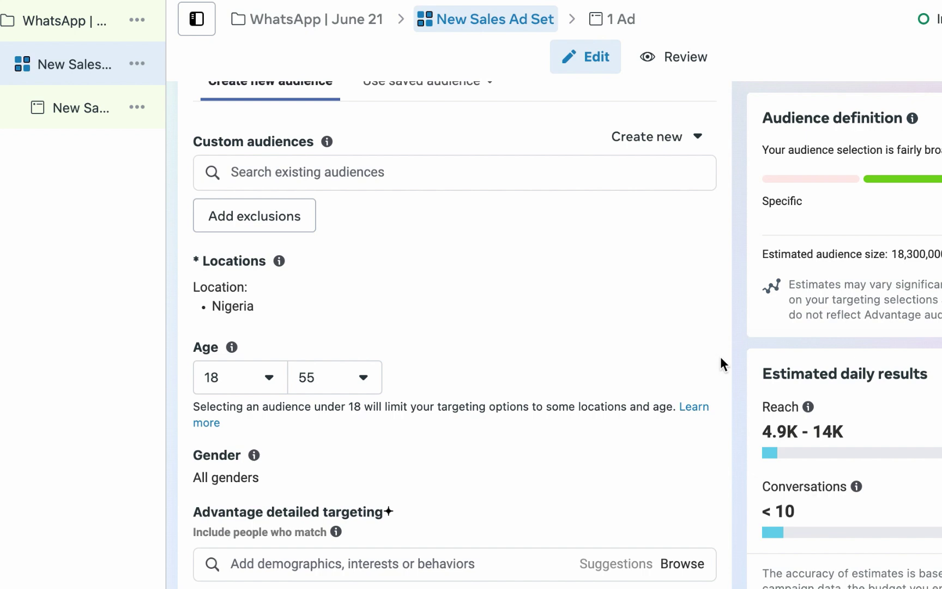
Search the detailed targeting for "outdoor cook" and add the interest Outdoor cooking (cooking)
scroll(721, 357, "down", 5)
scroll(741, 294, "down", 5)
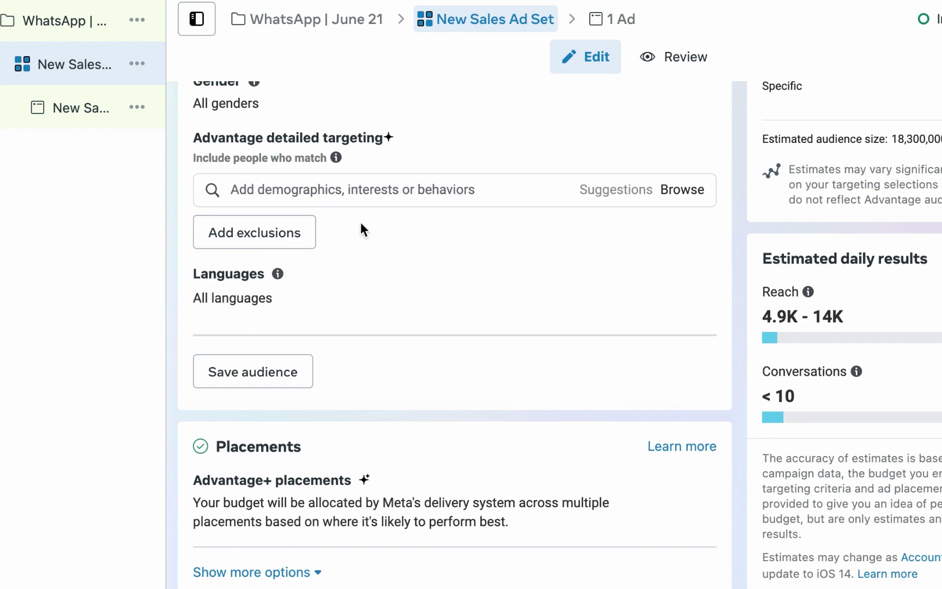
left_click(375, 190)
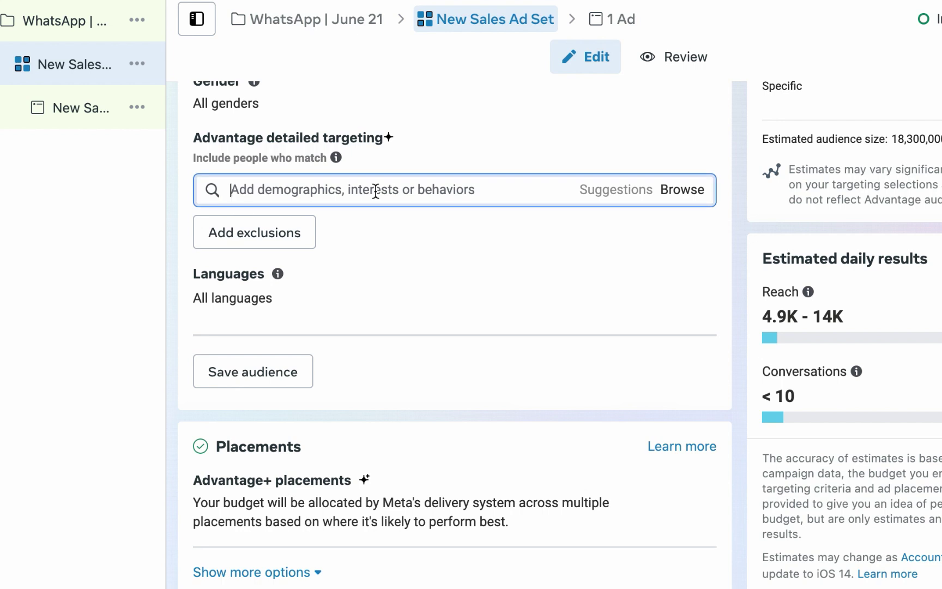
type("outdoo")
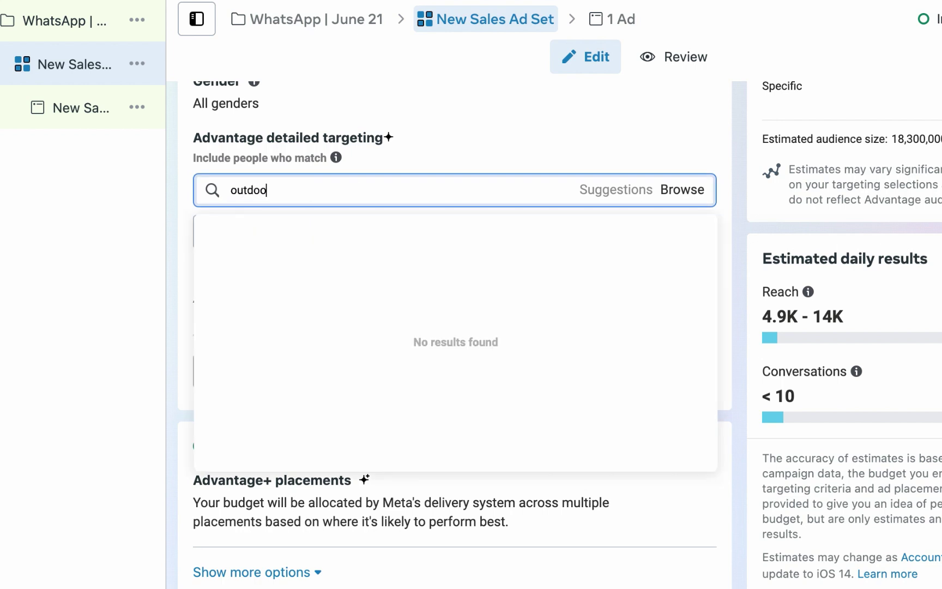
type("r")
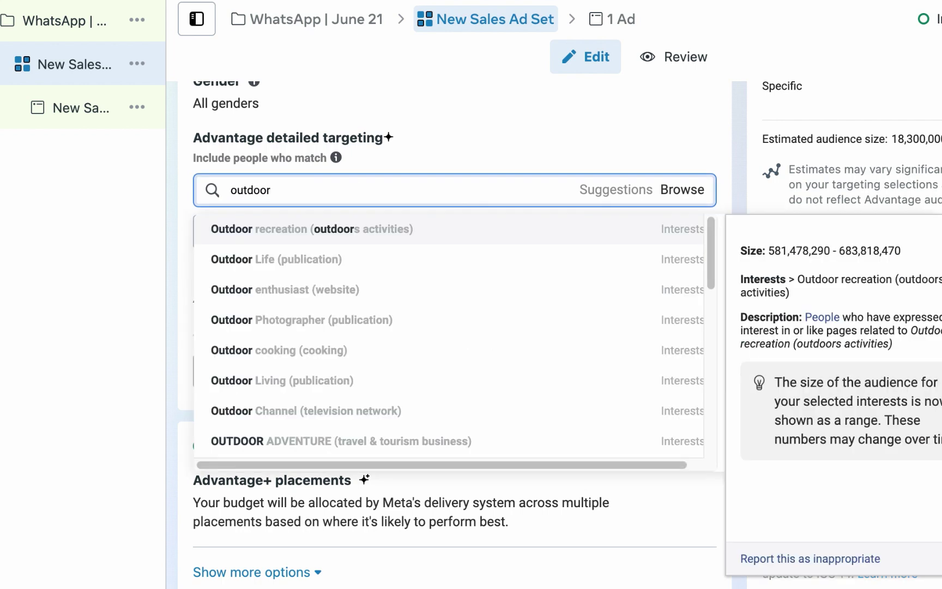
type(" cook")
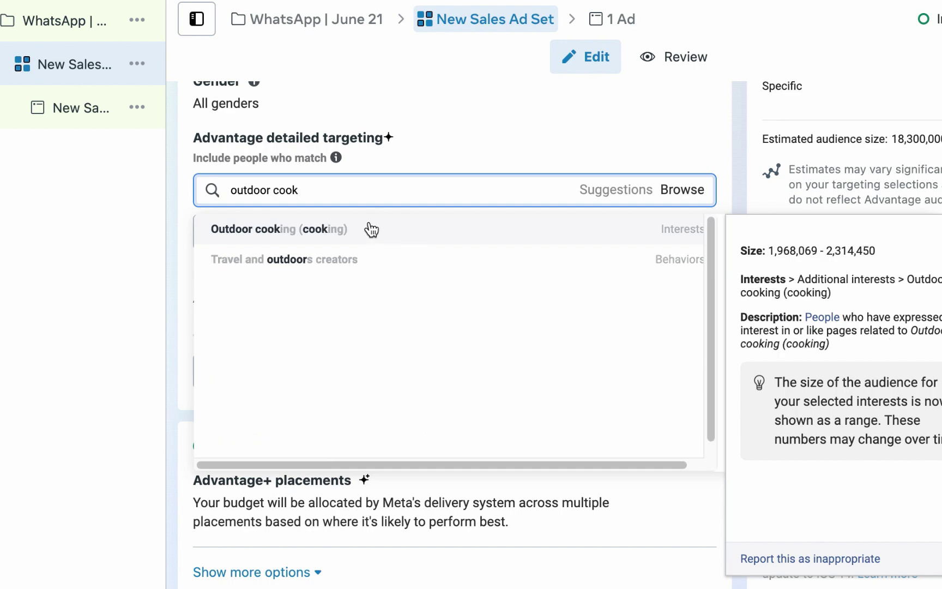
left_click(391, 232)
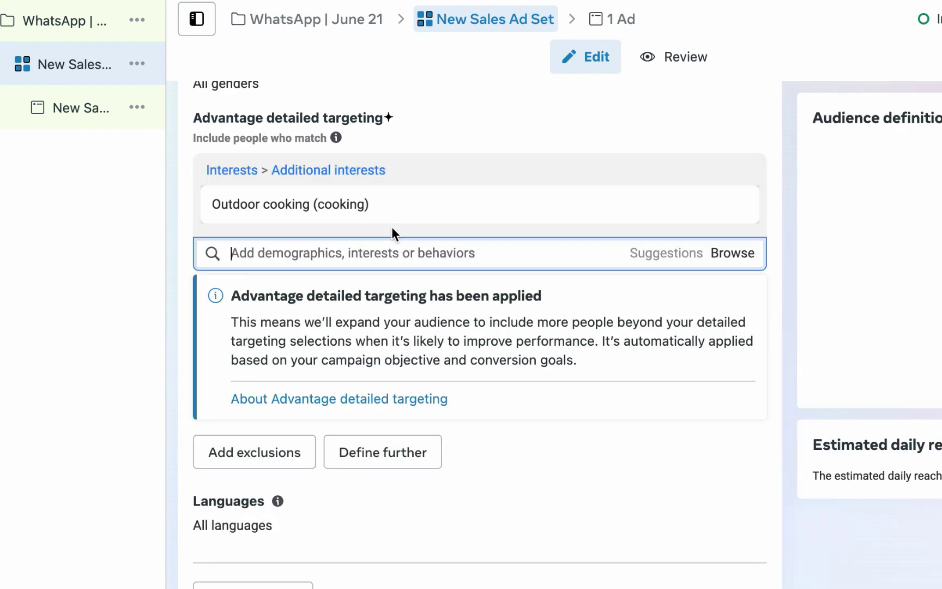
Search the detailed targeting for "camping" and add the interest Camping (outdoors activities)
type("camp")
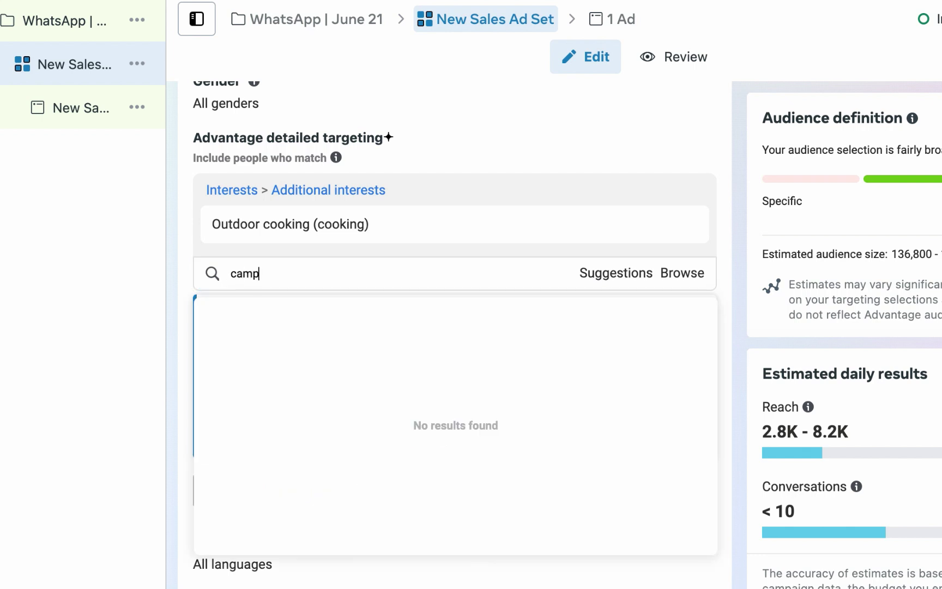
type("ing")
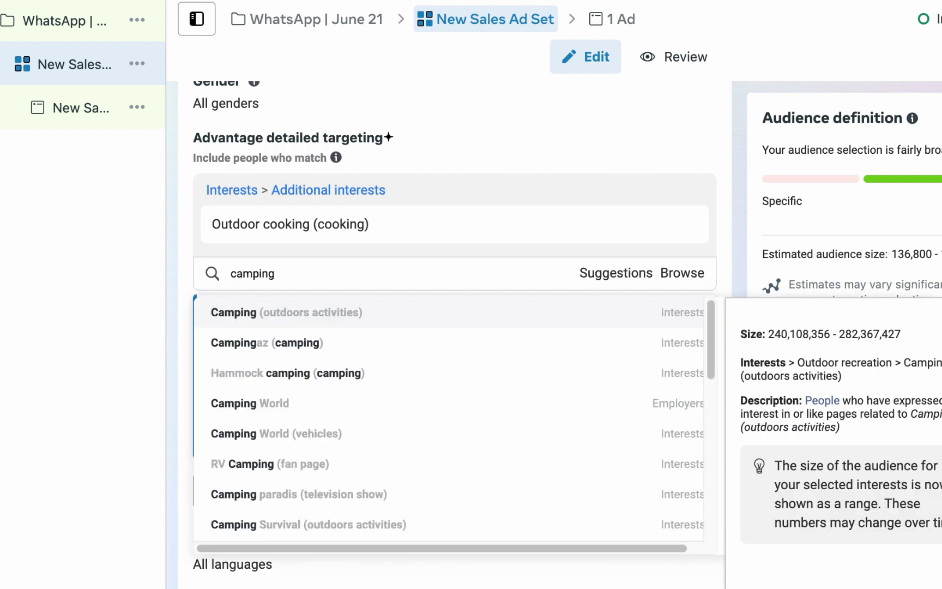
left_click(361, 321)
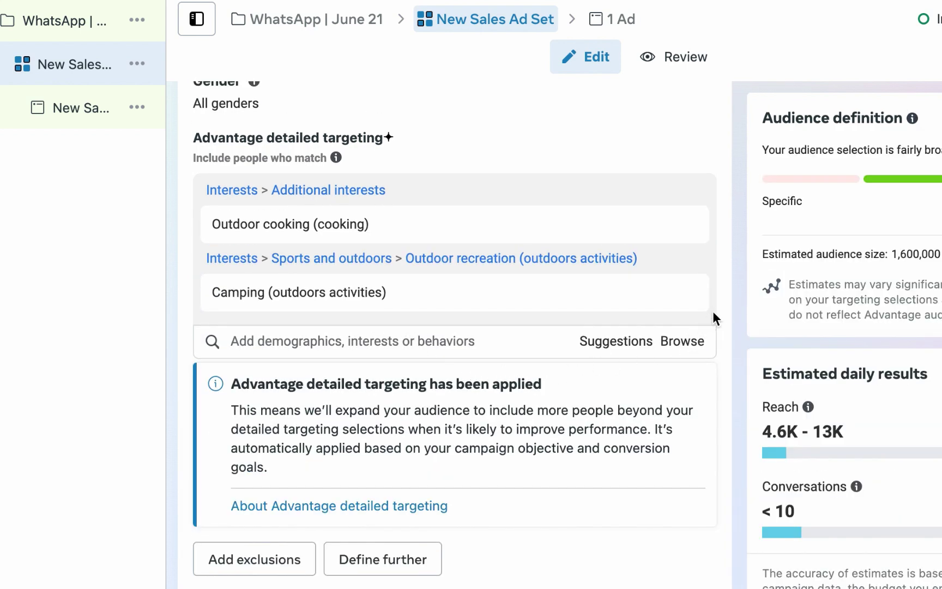
Add the interest Grilling (cooking) from the detailed targeting suggestions
scroll(720, 308, "down", 1)
scroll(724, 300, "down", 1)
scroll(719, 327, "down", 1)
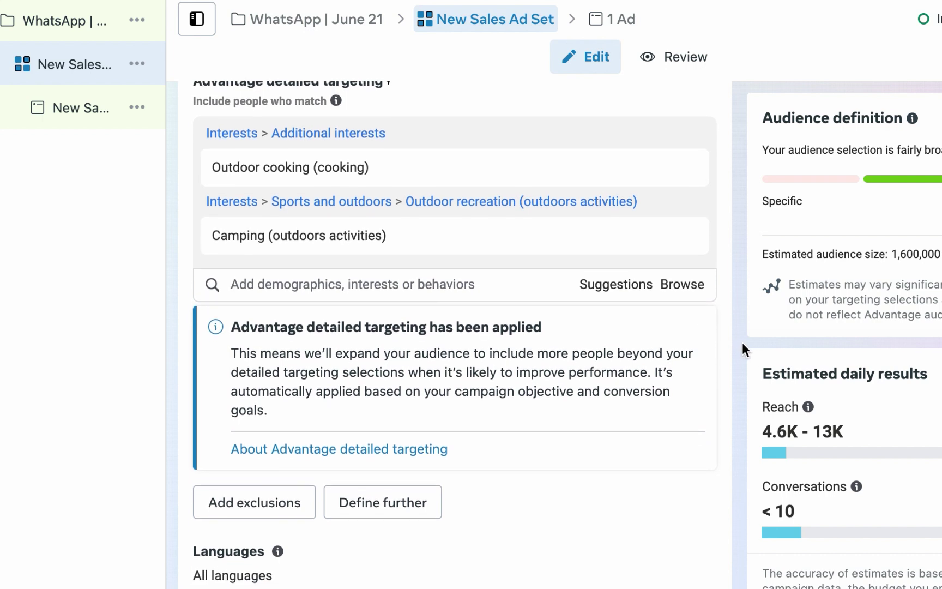
scroll(728, 336, "down", 2)
left_click(611, 218)
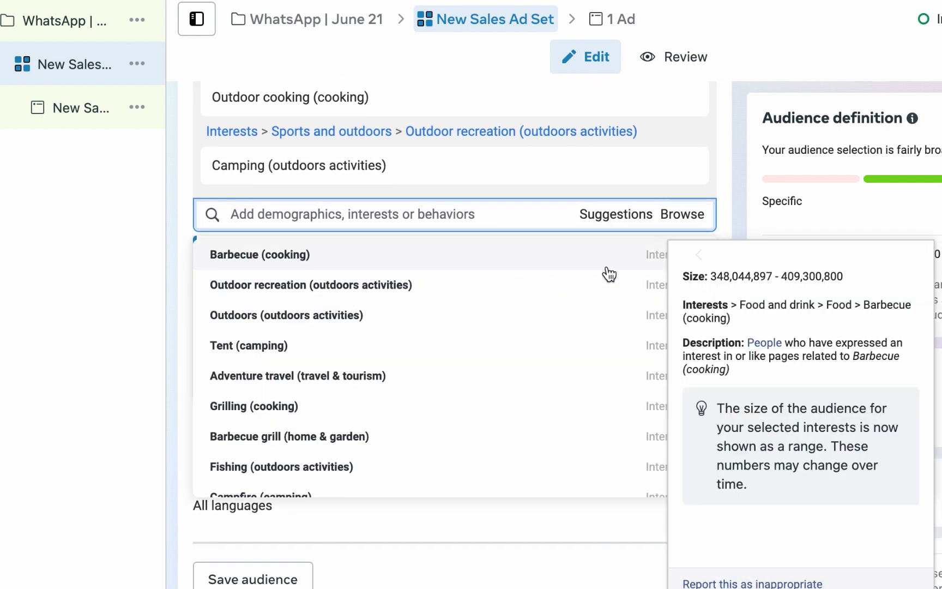
mouse_move(605, 281)
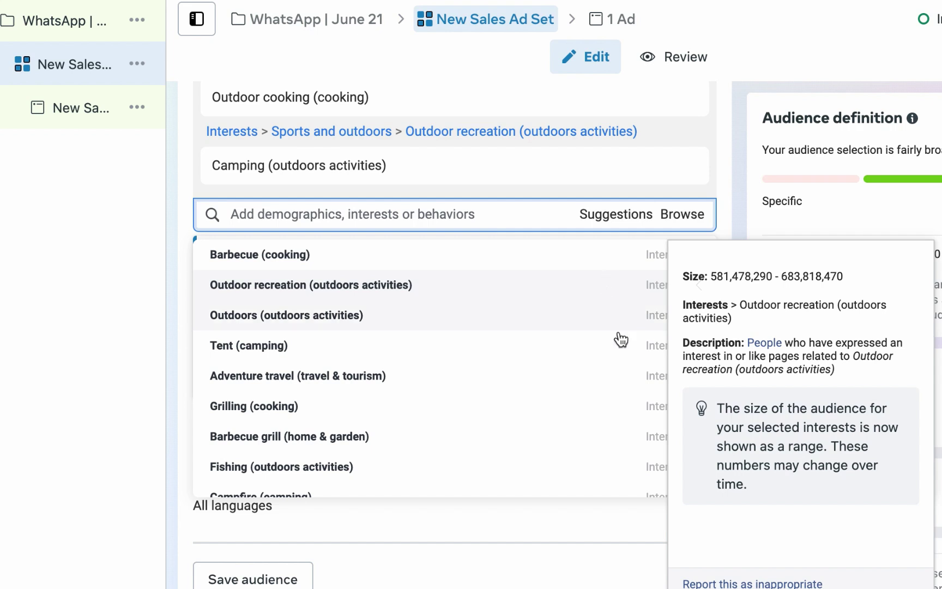
left_click(639, 413)
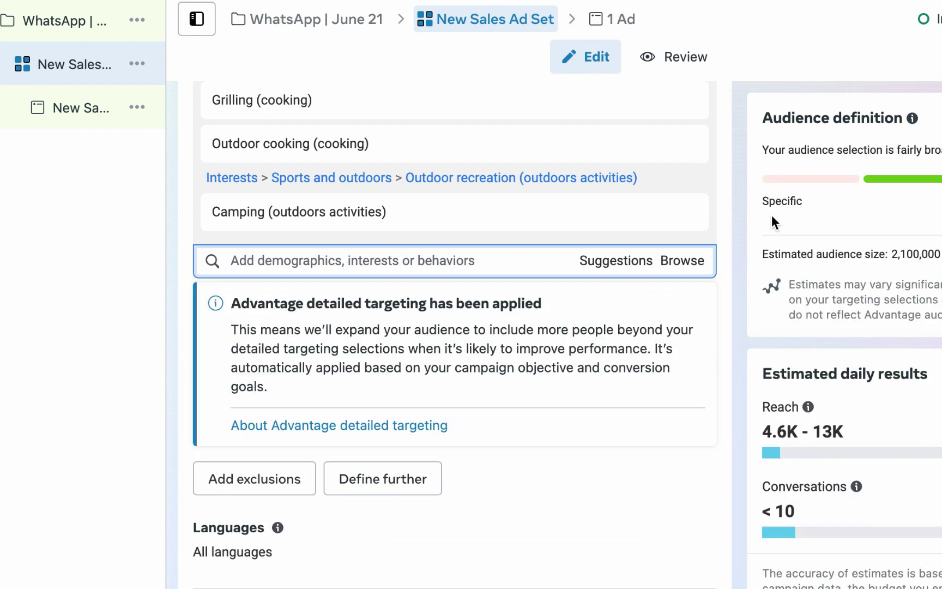
scroll(754, 221, "up", 3)
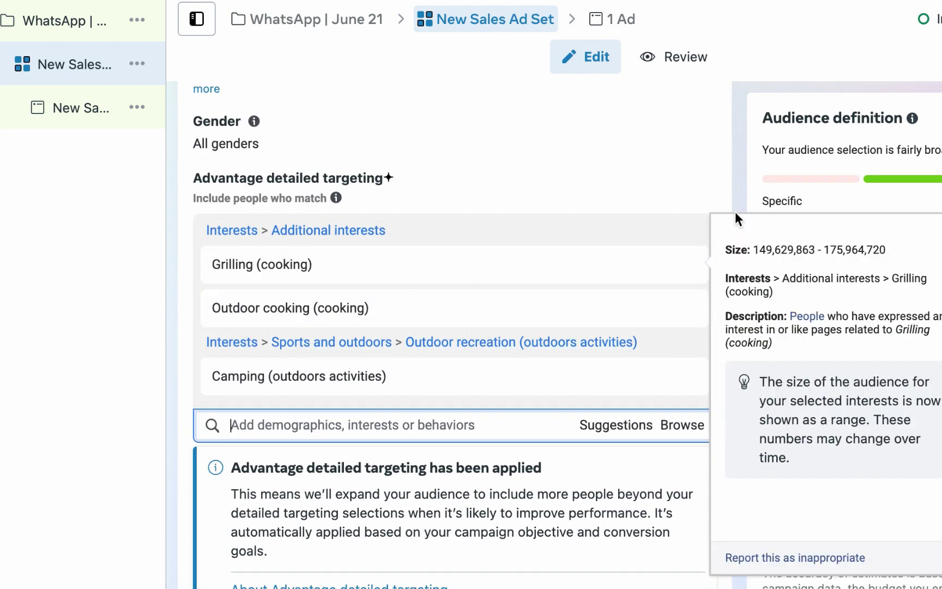
Change the ad set's placements from Advantage+ to manual placements
scroll(734, 229, "down", 7)
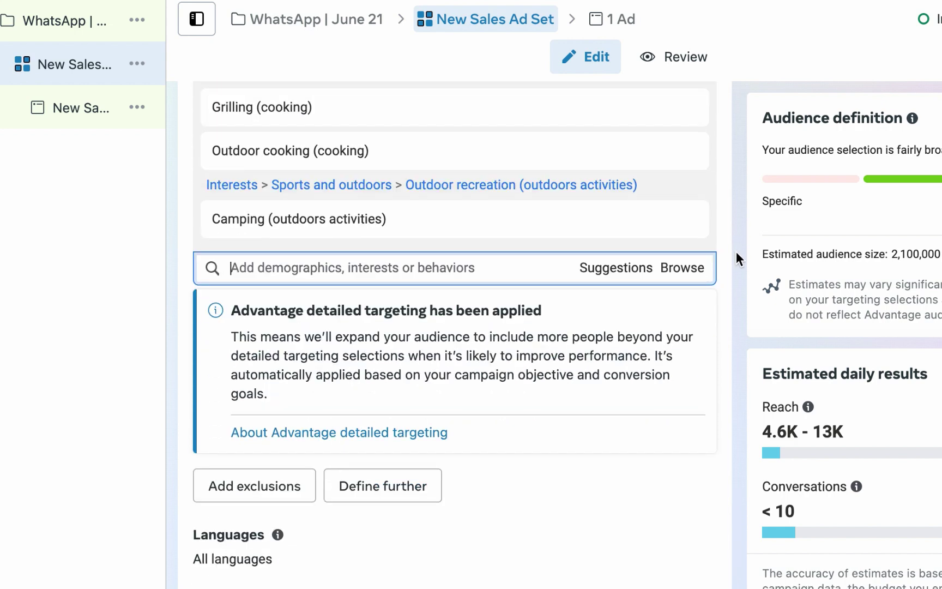
scroll(744, 327, "down", 1)
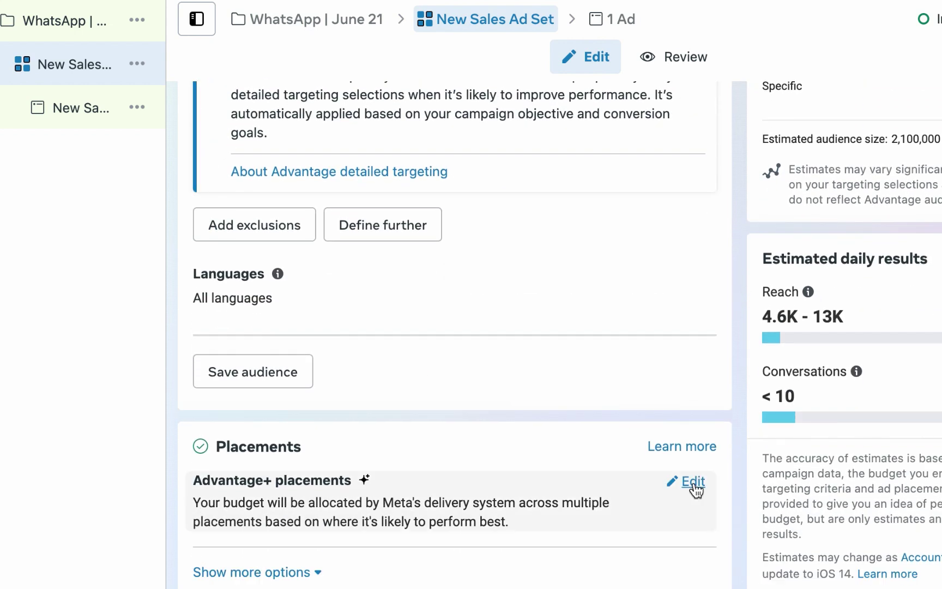
left_click(693, 489)
scroll(694, 490, "down", 2)
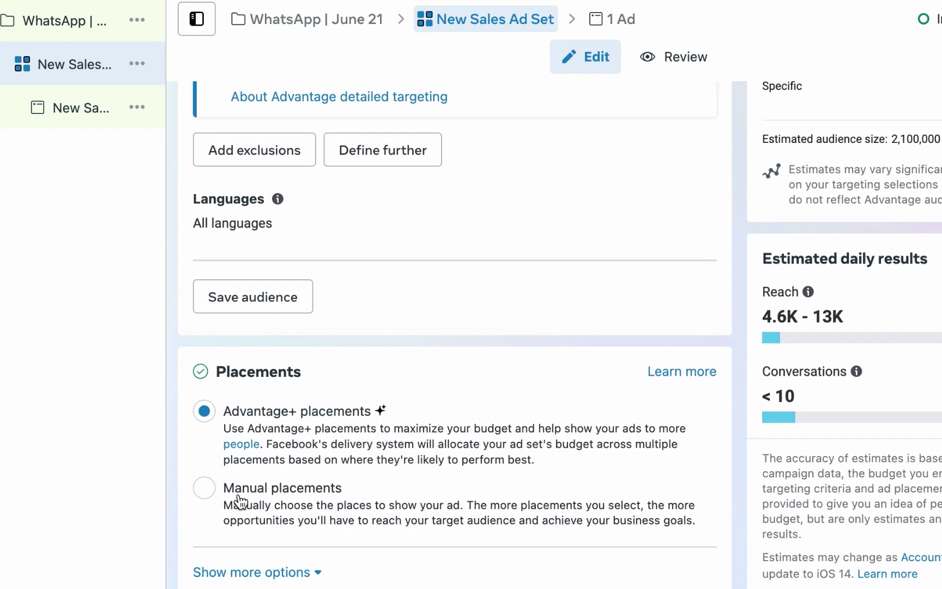
left_click(208, 491)
scroll(214, 495, "down", 3)
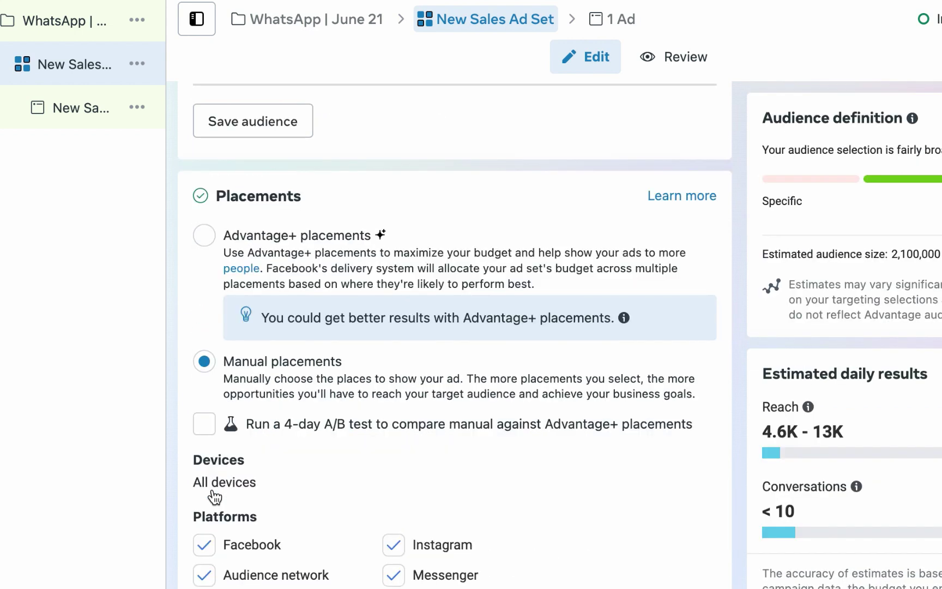
Limit the ad set's placement devices to Mobile by excluding Desktop
scroll(215, 496, "down", 2)
mouse_move(428, 406)
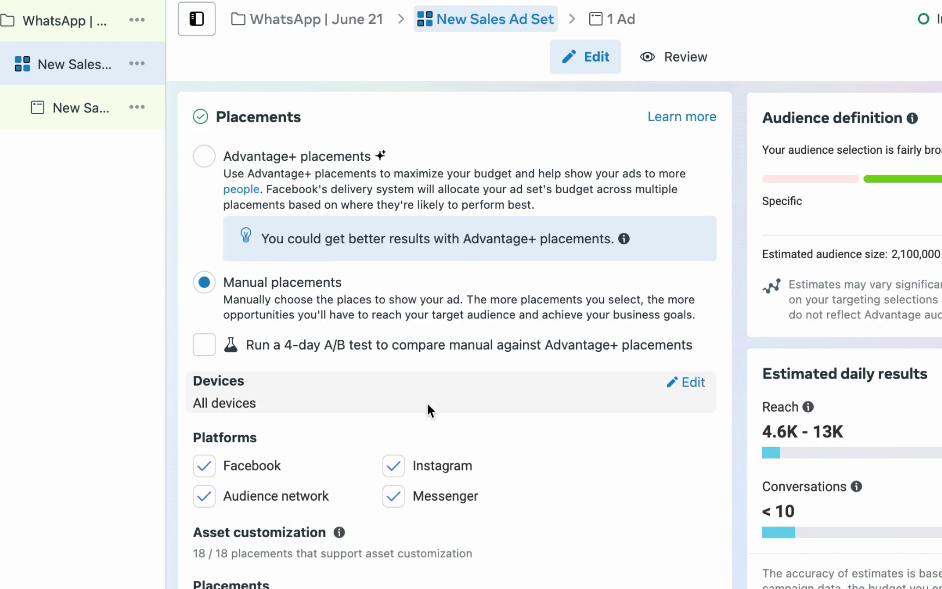
left_click(702, 384)
left_click(699, 413)
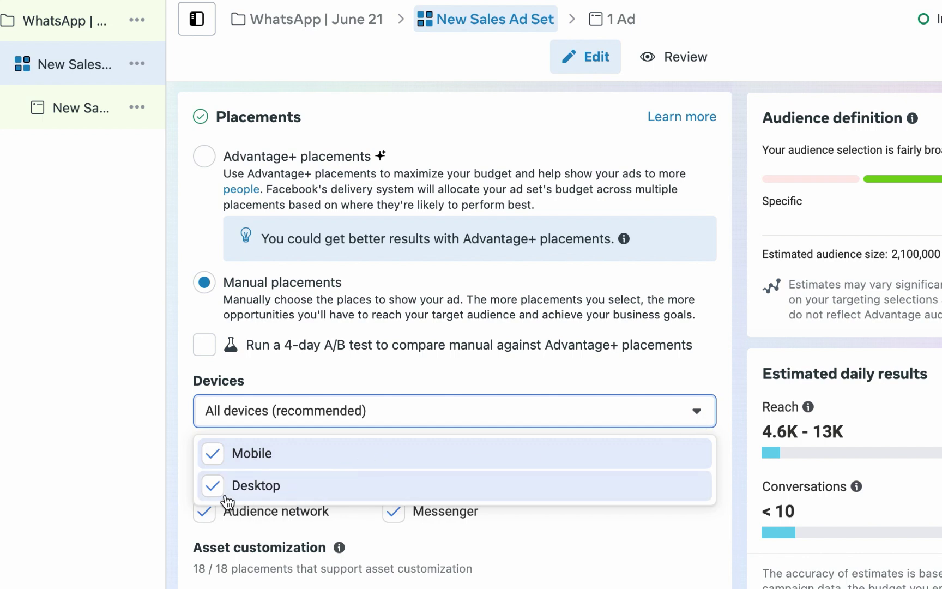
left_click(212, 487)
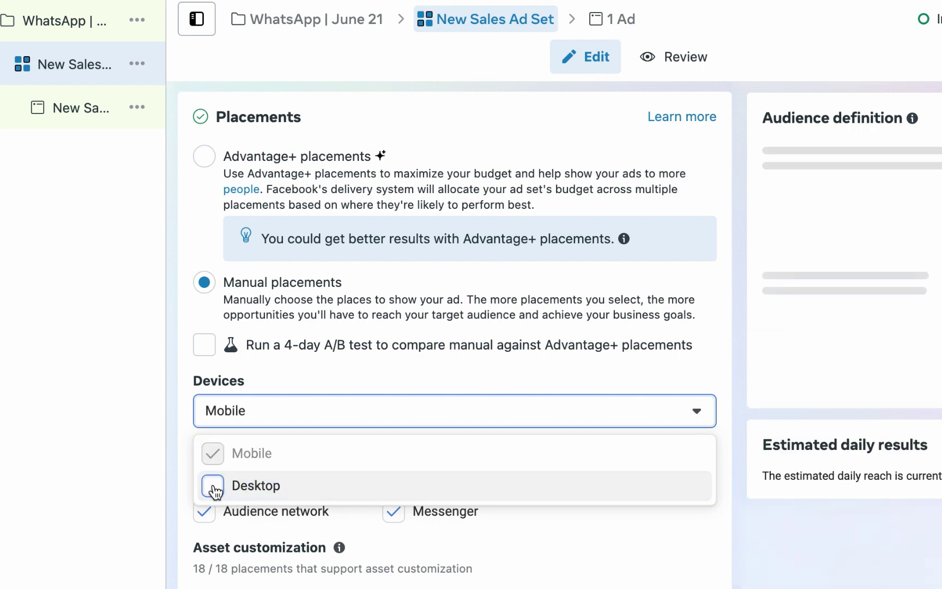
left_click(185, 479)
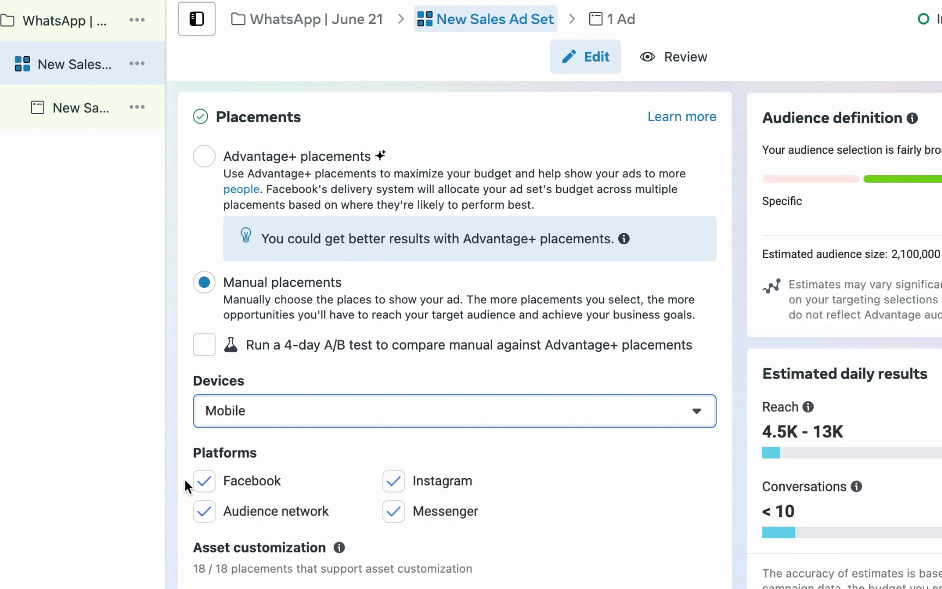
Exclude Audience network, Messenger and Instagram from the placement platforms, keeping only Facebook
left_click(205, 517)
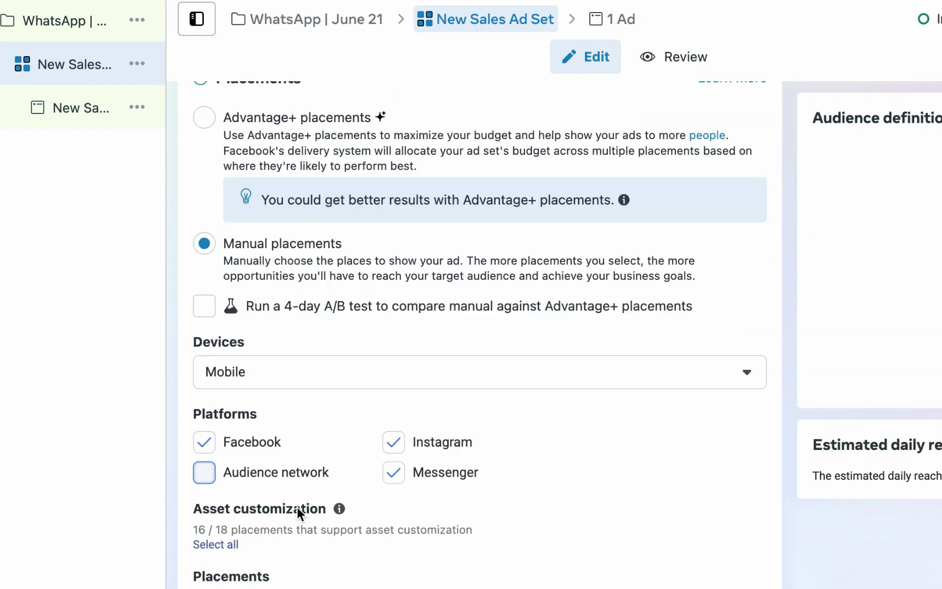
left_click(394, 475)
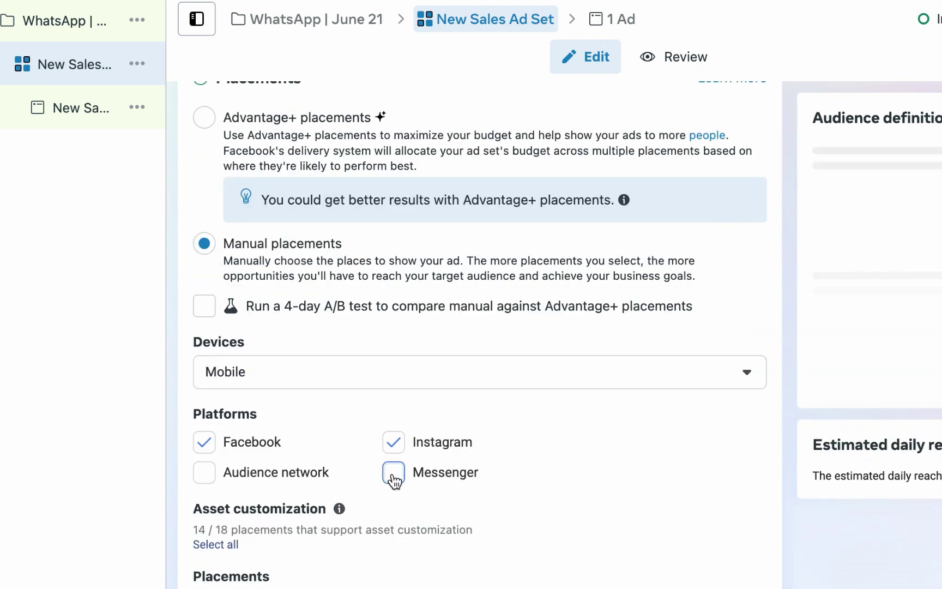
left_click(398, 446)
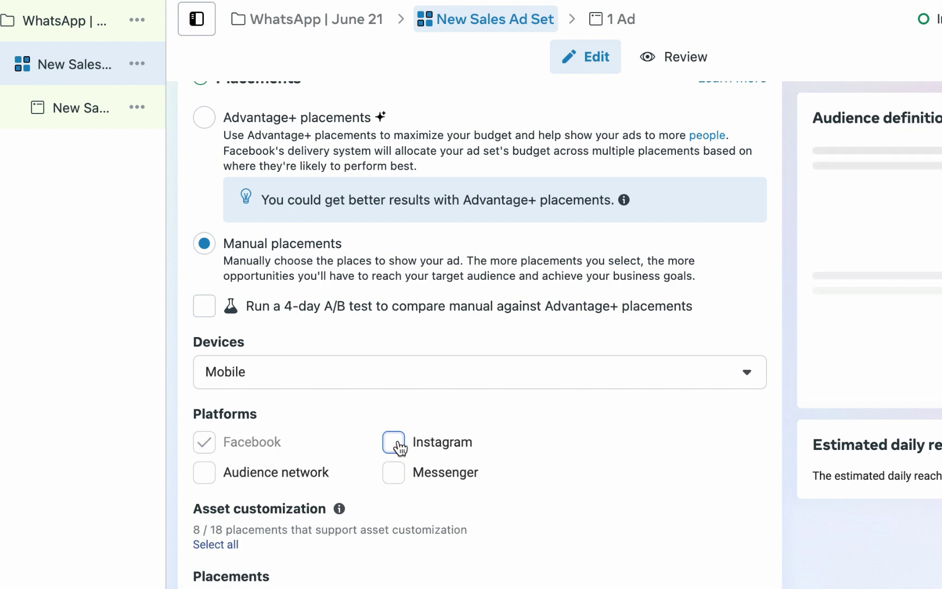
Narrow the manual placements to Facebook Feed only, excluding the other feeds, Stories and Reels, in-stream ads and search results
scroll(756, 412, "down", 5)
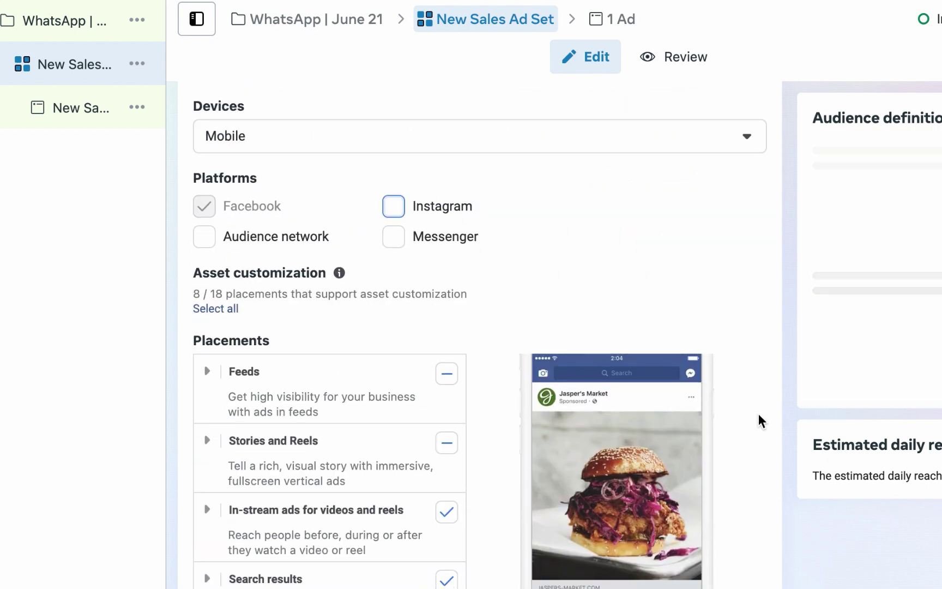
scroll(758, 412, "down", 2)
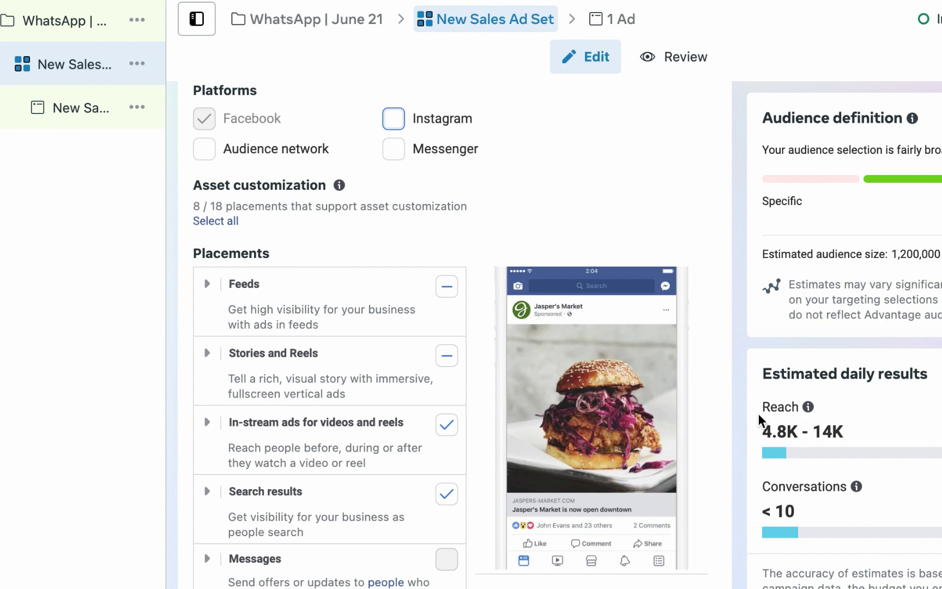
scroll(758, 412, "down", 1)
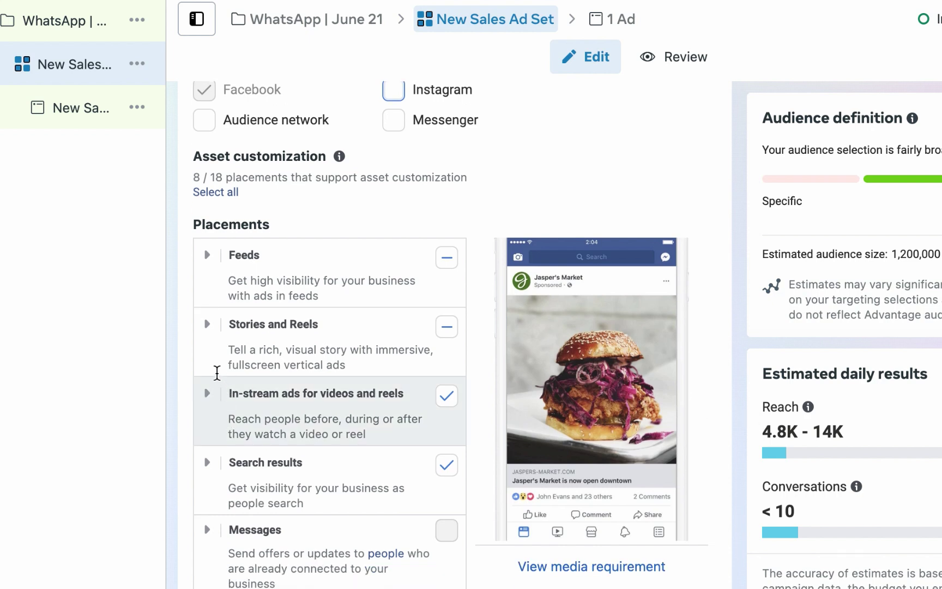
left_click(207, 328)
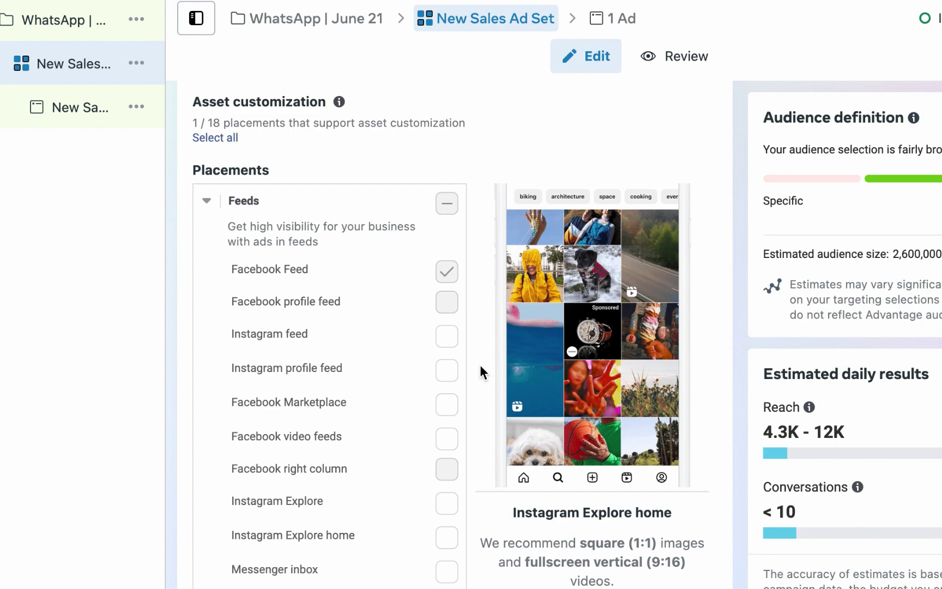
scroll(476, 345, "down", 10)
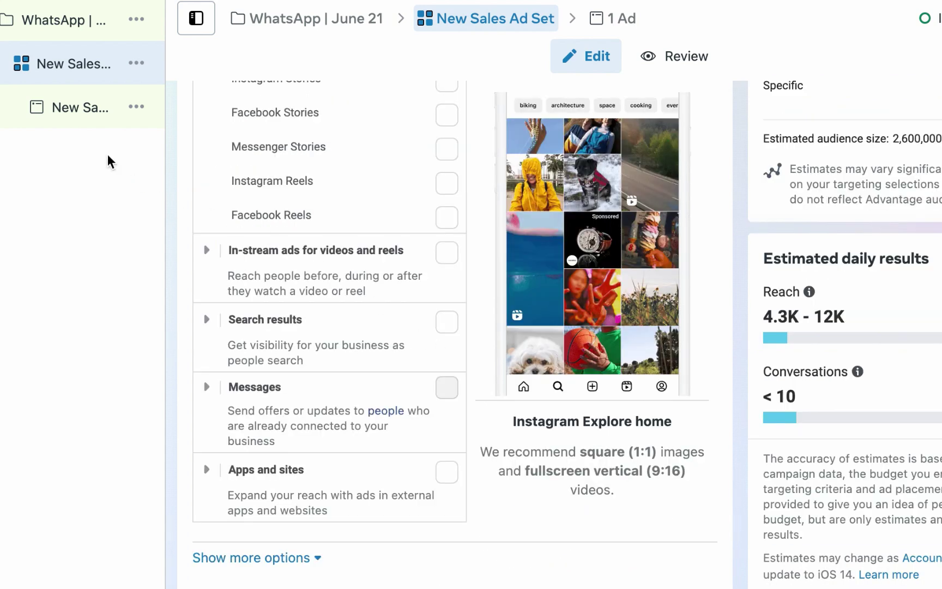
Open the New Sales Ad and rename it Bonfire Ad 1
mouse_move(92, 108)
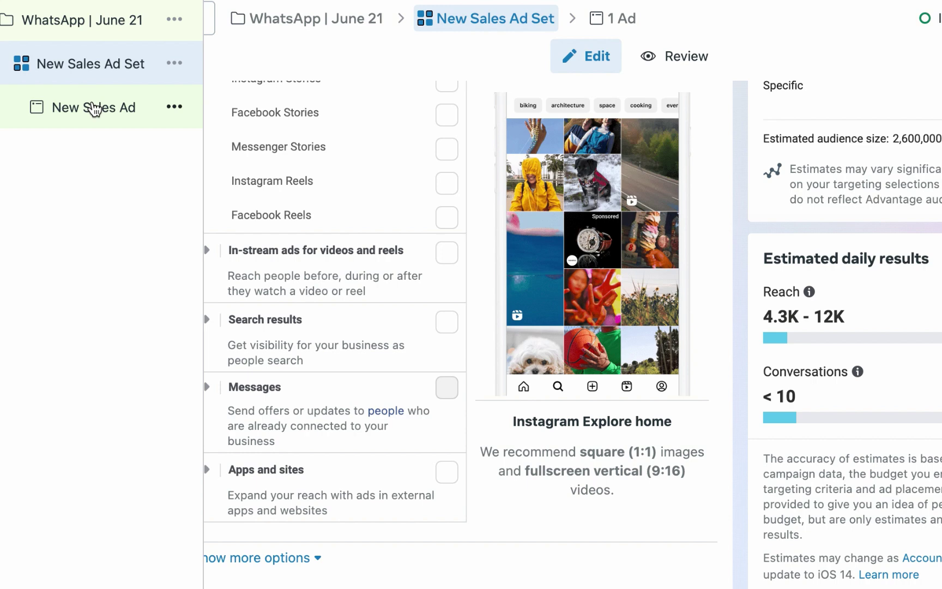
left_click(94, 108)
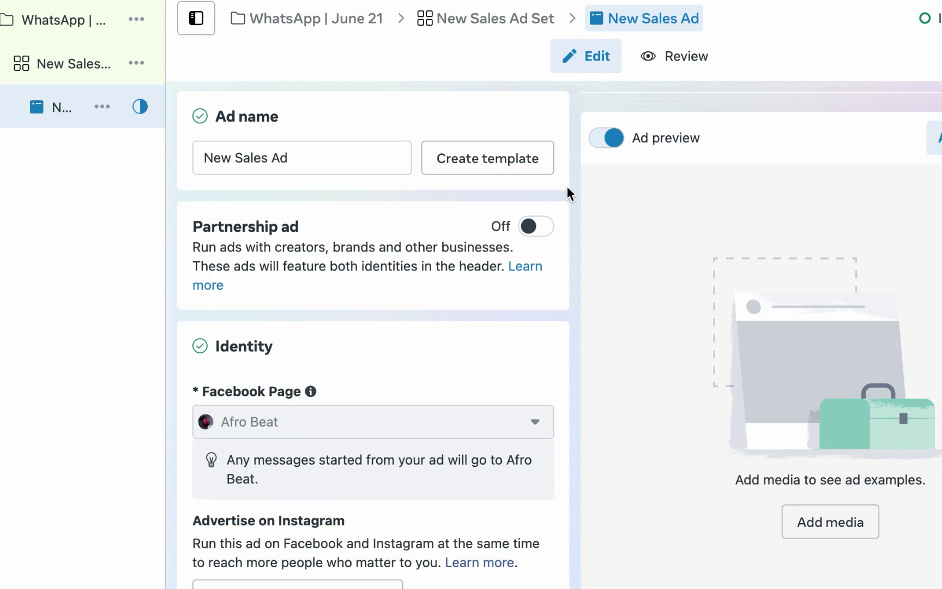
scroll(567, 187, "down", 2)
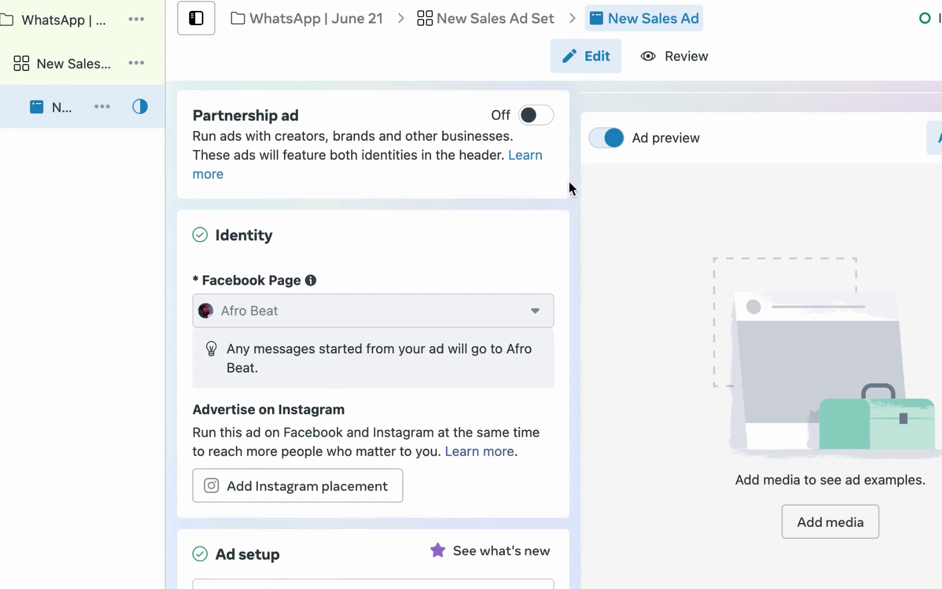
scroll(567, 184, "down", 1)
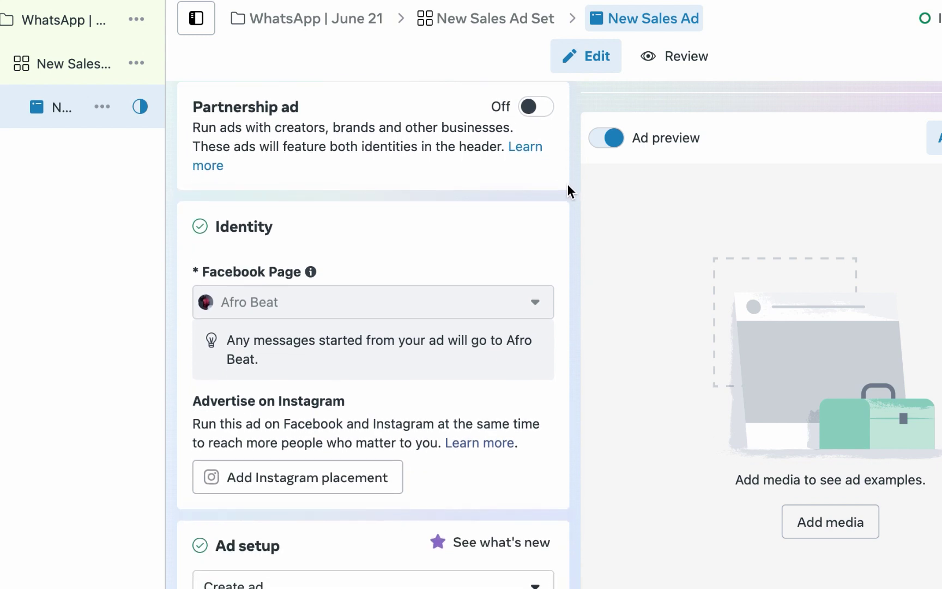
scroll(569, 184, "down", 1)
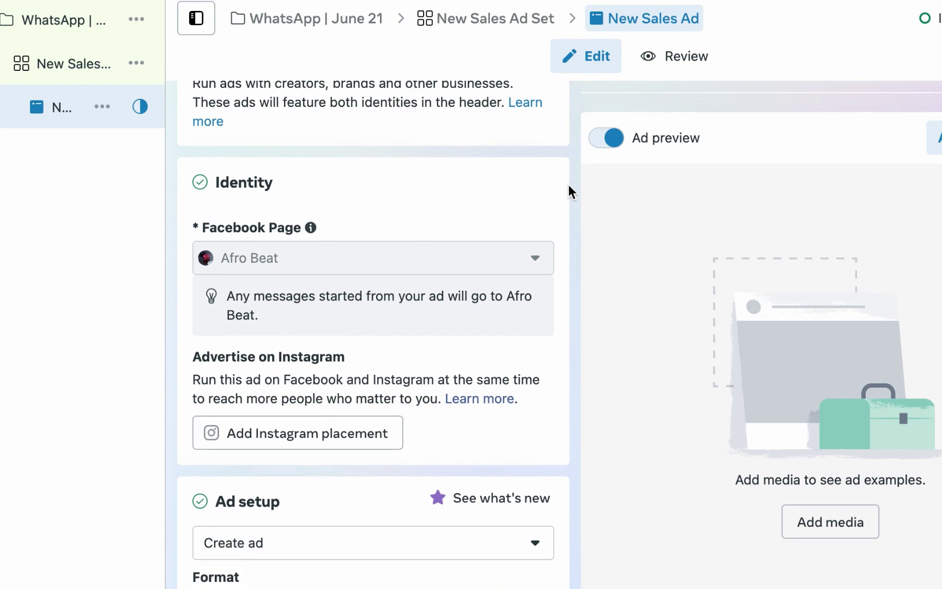
scroll(568, 185, "up", 3)
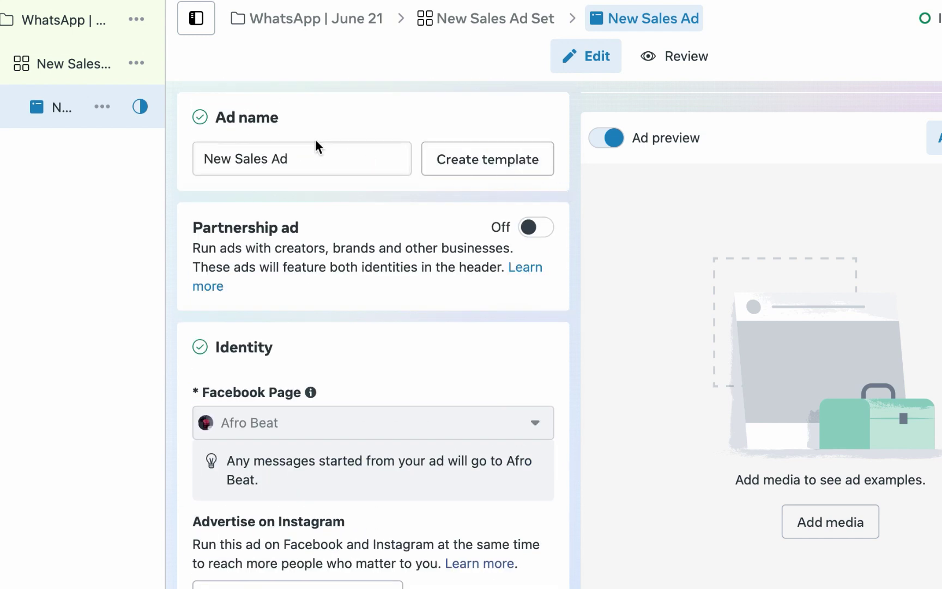
triple_click(320, 152)
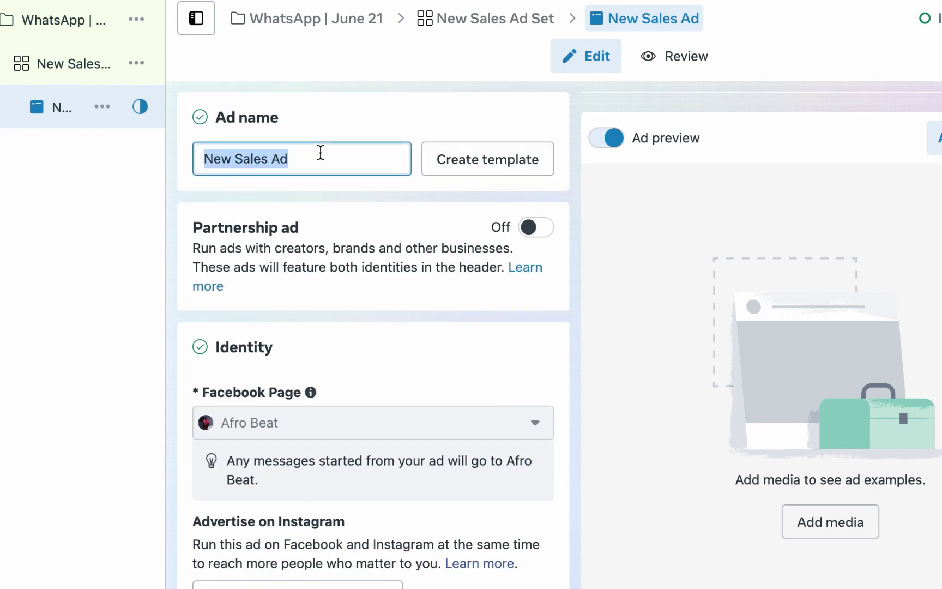
type("Bonfre")
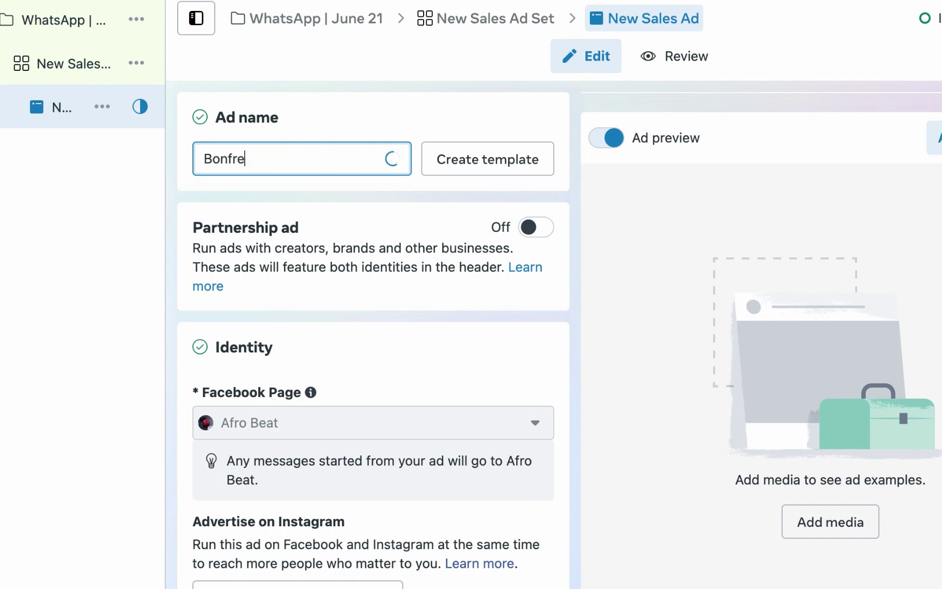
key("BackSpace")
type("re")
type("ire Ad ")
type("1")
left_click(379, 122)
Turn off Multi-advertiser ads in the ad setup, leaving the single image or video format selected
scroll(409, 221, "down", 1)
scroll(424, 227, "down", 10)
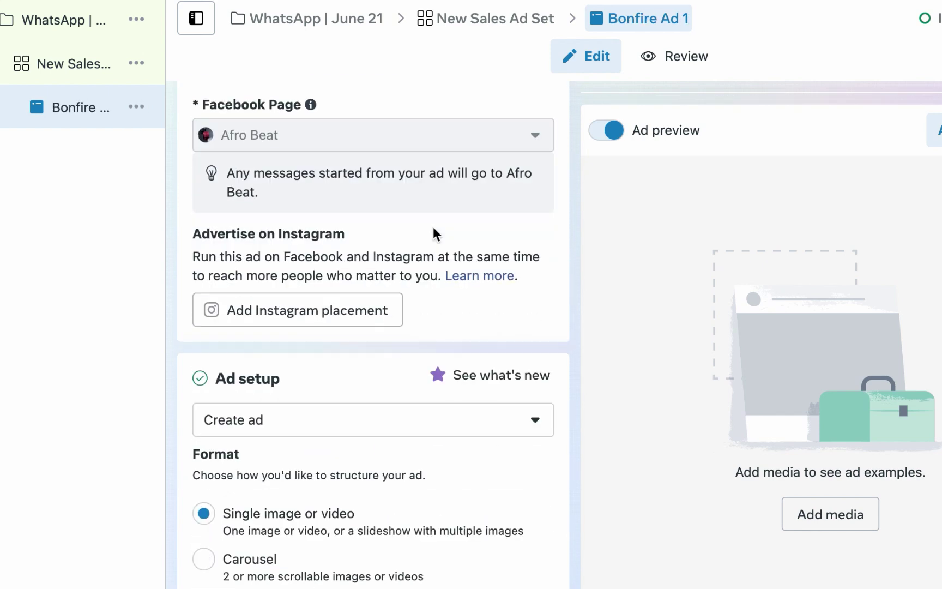
scroll(427, 238, "down", 3)
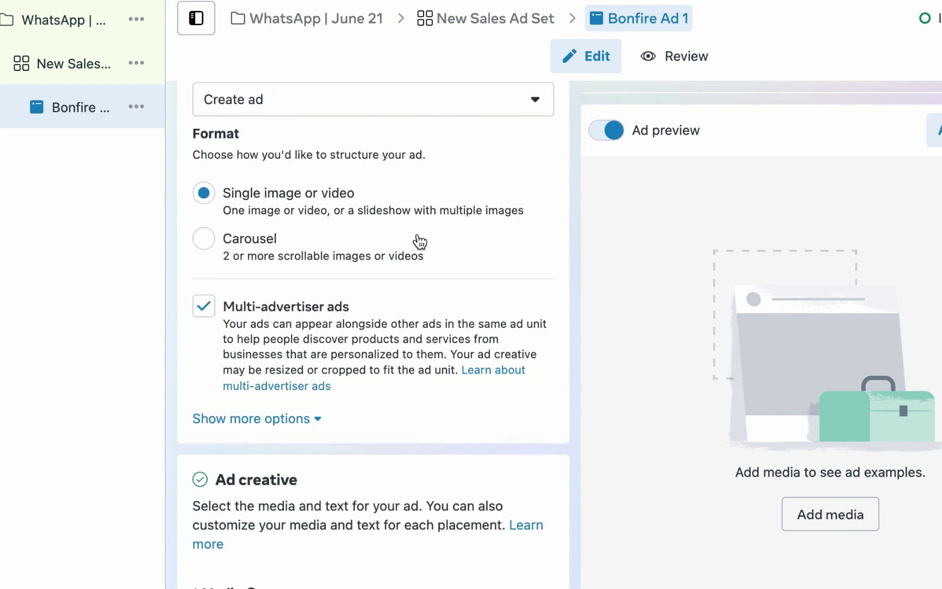
left_click(205, 309)
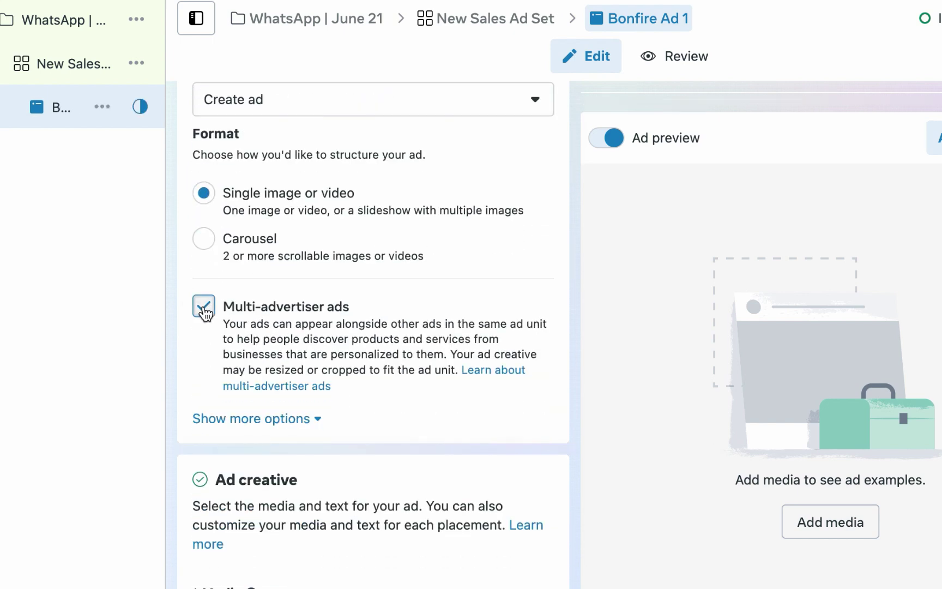
Fill the primary text with the "No more smoky eyes or messy clean-ups!" Bonfire copy, setting the 'send message' call to action as a separate paragraph
scroll(248, 314, "down", 7)
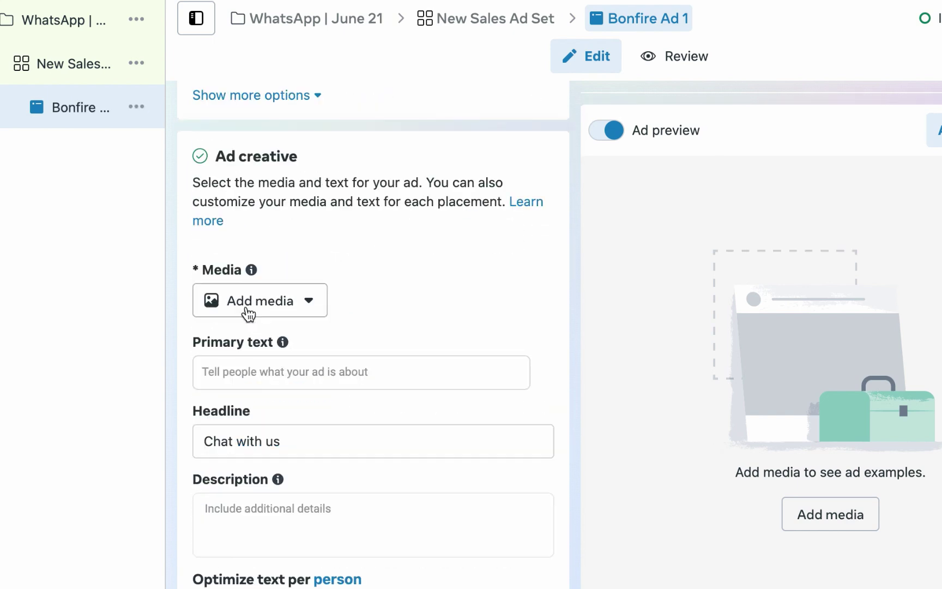
scroll(267, 335, "down", 1)
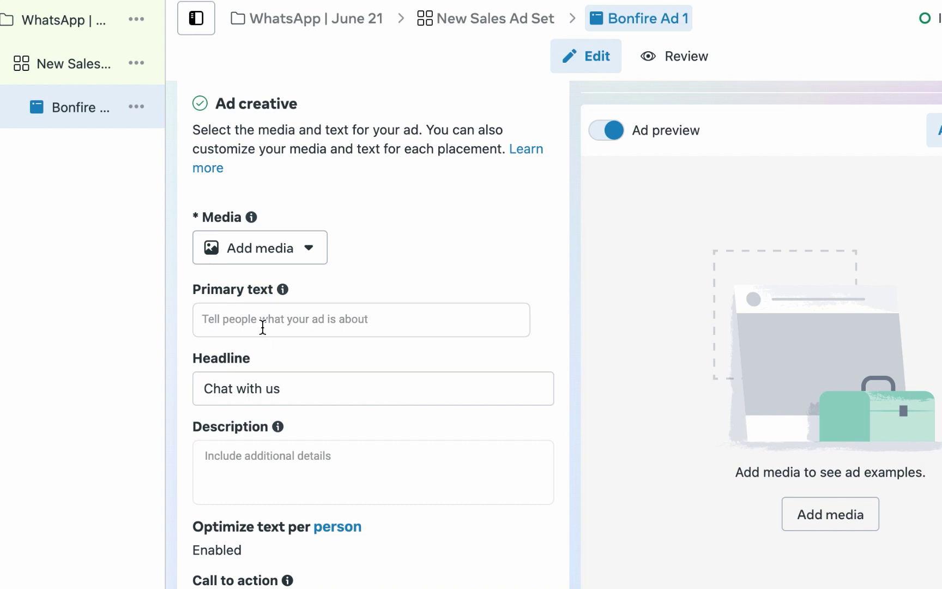
left_click(263, 327)
type("🚫 No more smoky eyes or messy clean-ups! The Solo Stove Bonfire offers smokeless flames, simple maintenance, and portability. Click the 'send message' to order yours now and enjoy hassle-free experience!")
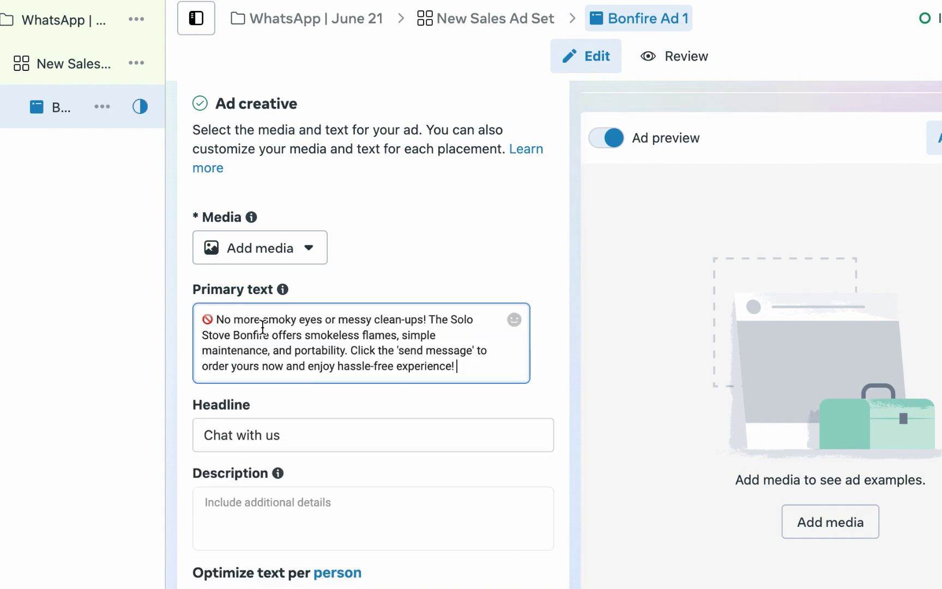
left_click(350, 350)
key("Return")
key("Return")
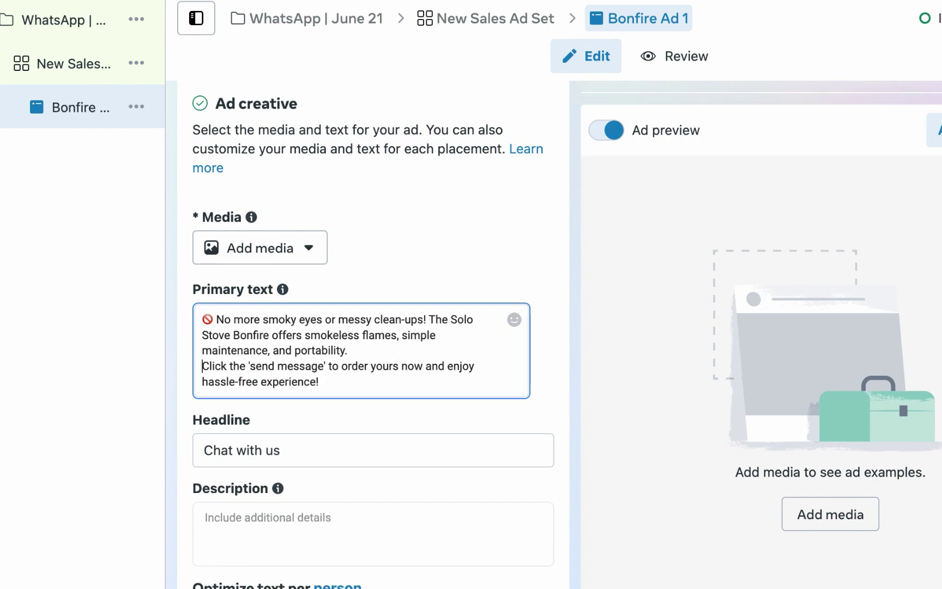
left_click(549, 366)
Add the "Euros Heat Up!" promotional image as the ad's media
scroll(284, 402, "up", 3)
left_click(284, 402)
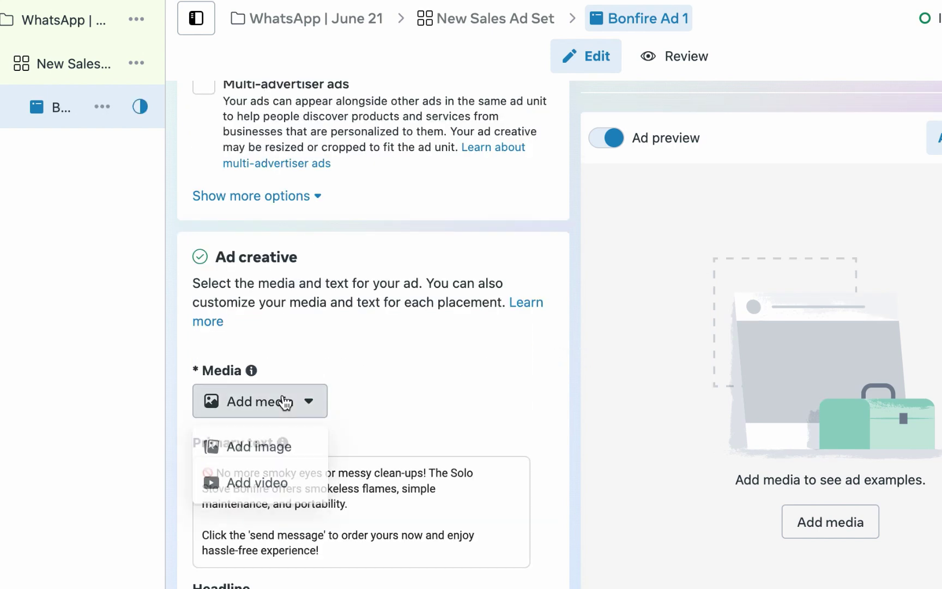
left_click(277, 453)
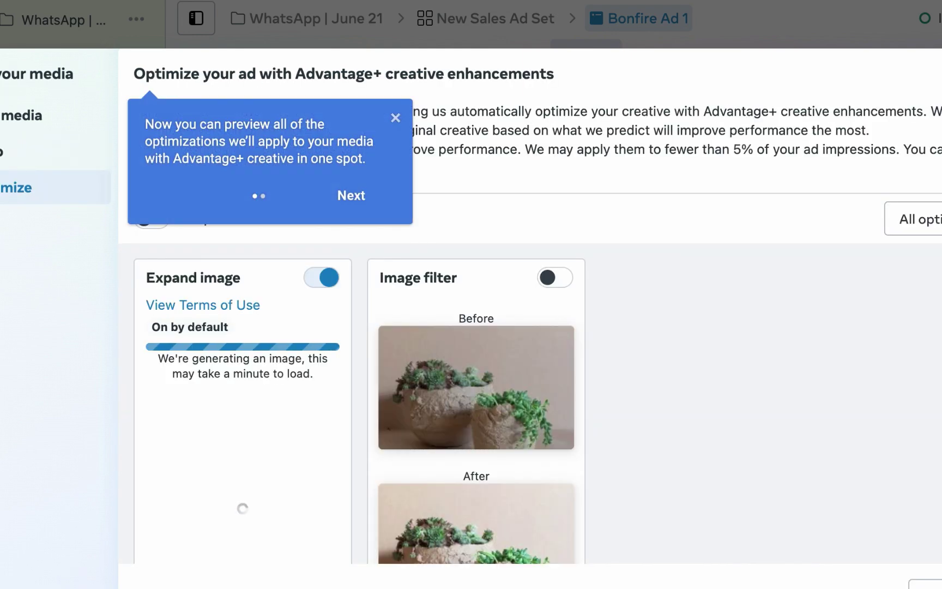
Dismiss the enhancements tip and turn off the Expand image enhancement
left_click(395, 120)
left_click(327, 279)
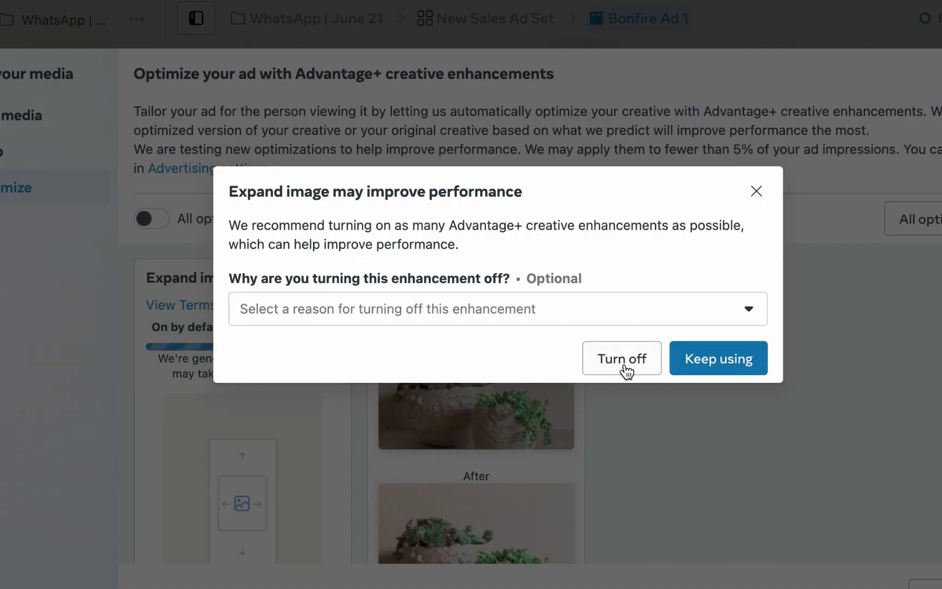
left_click(623, 359)
Check the remaining active creative enhancements and finish the media setup, dismissing the ad recommendations
scroll(627, 366, "down", 5)
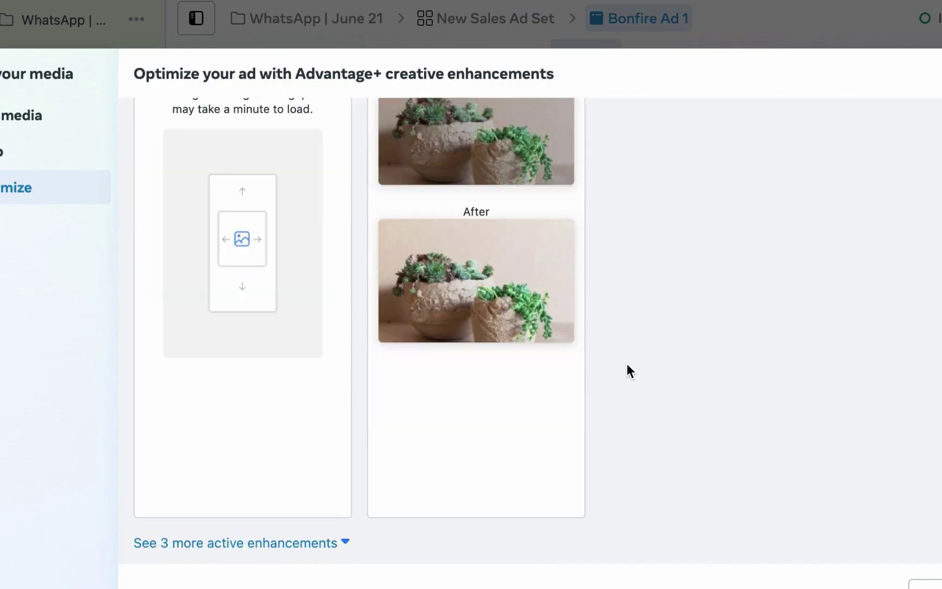
scroll(626, 364, "up", 5)
scroll(624, 361, "down", 5)
left_click(336, 543)
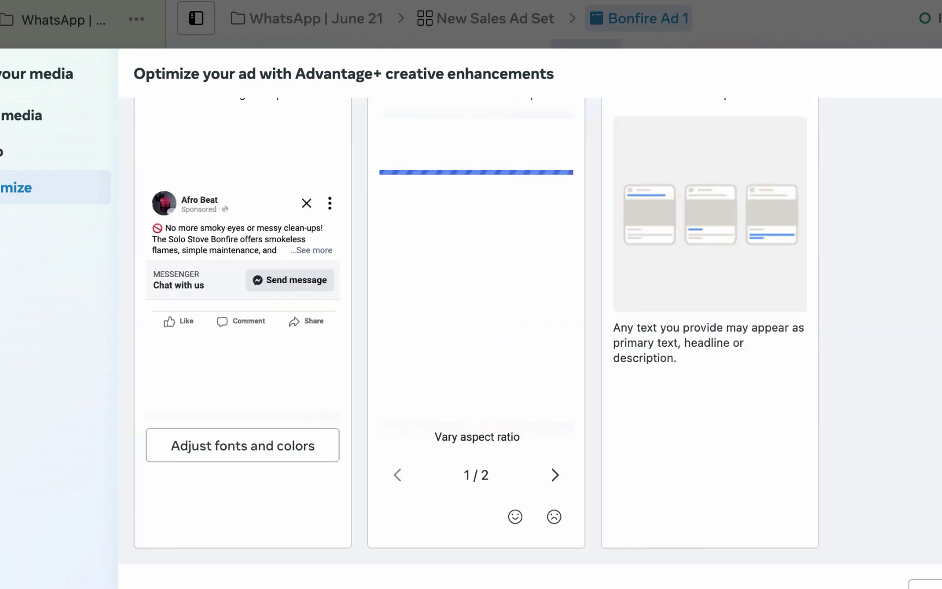
key("Escape")
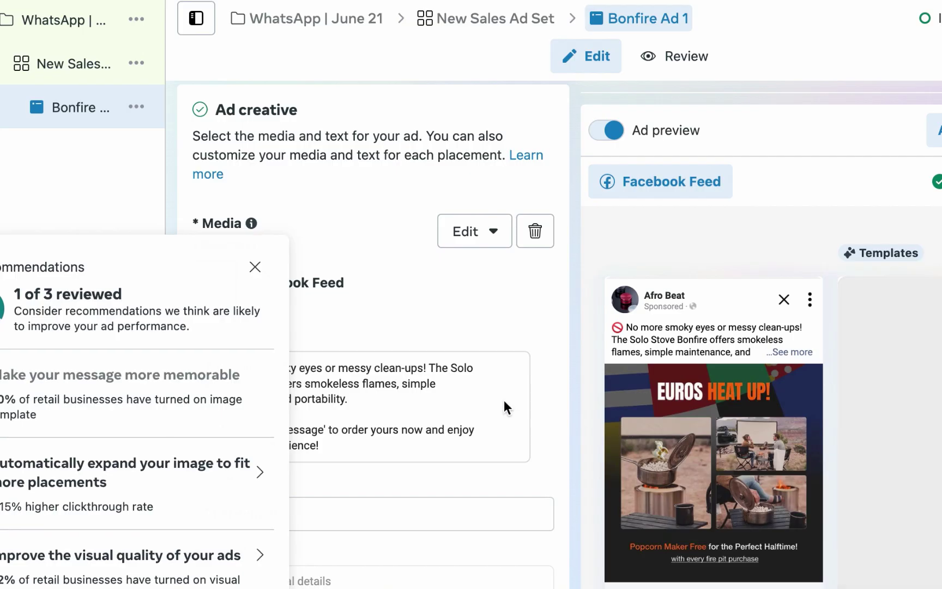
left_click(254, 271)
Remove Messenger from the messaging destinations of the New Sales ad set
scroll(360, 229, "down", 2)
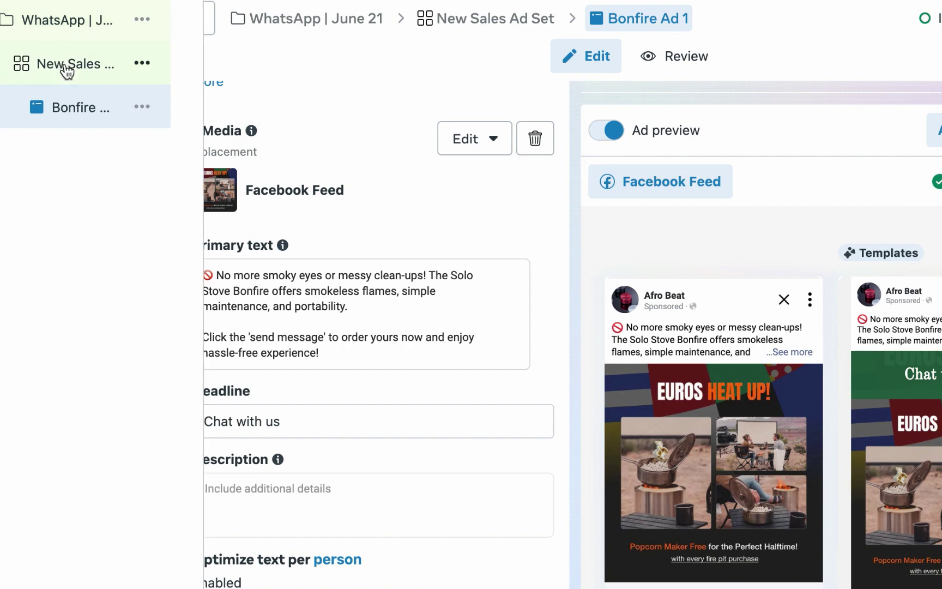
left_click(67, 70)
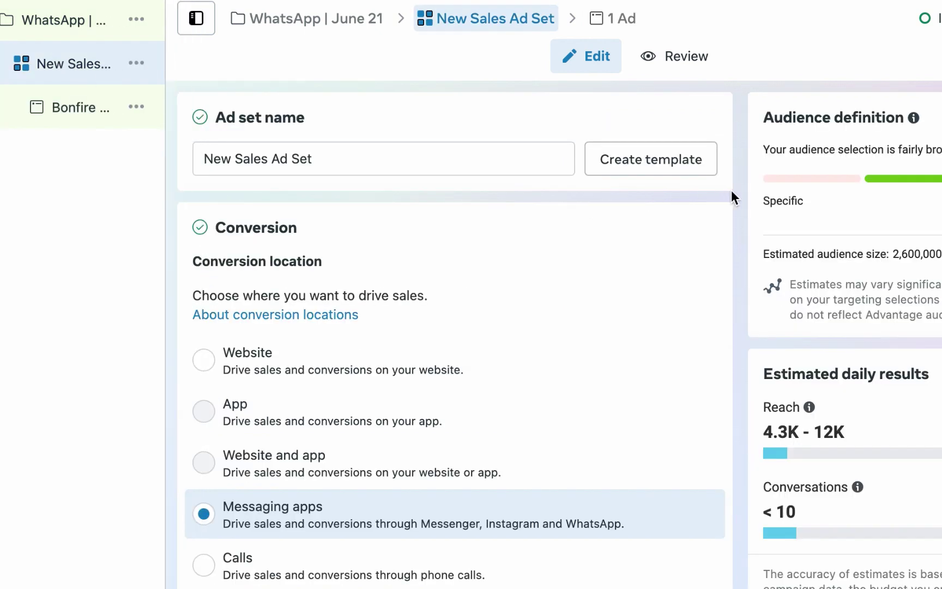
scroll(739, 181, "down", 4)
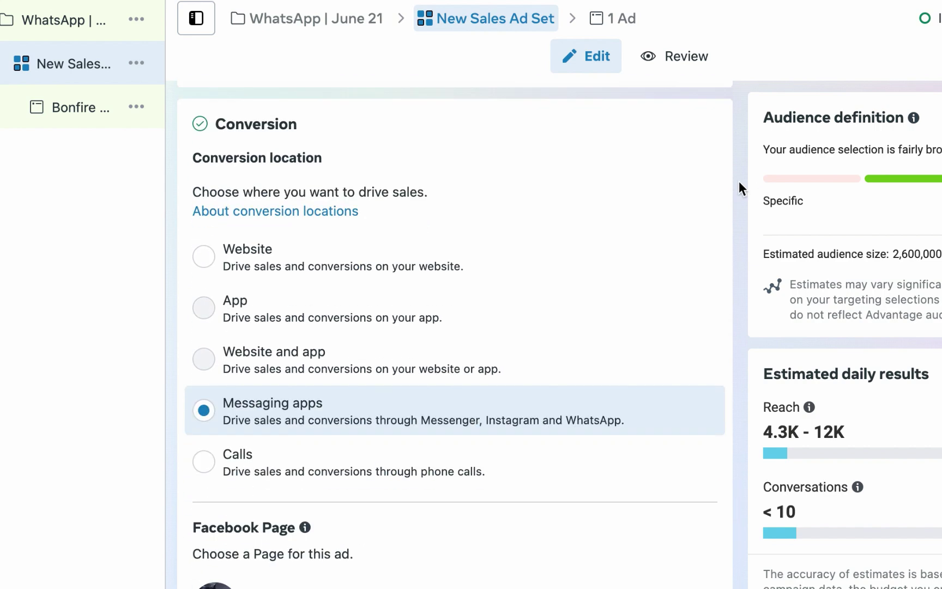
scroll(738, 181, "down", 5)
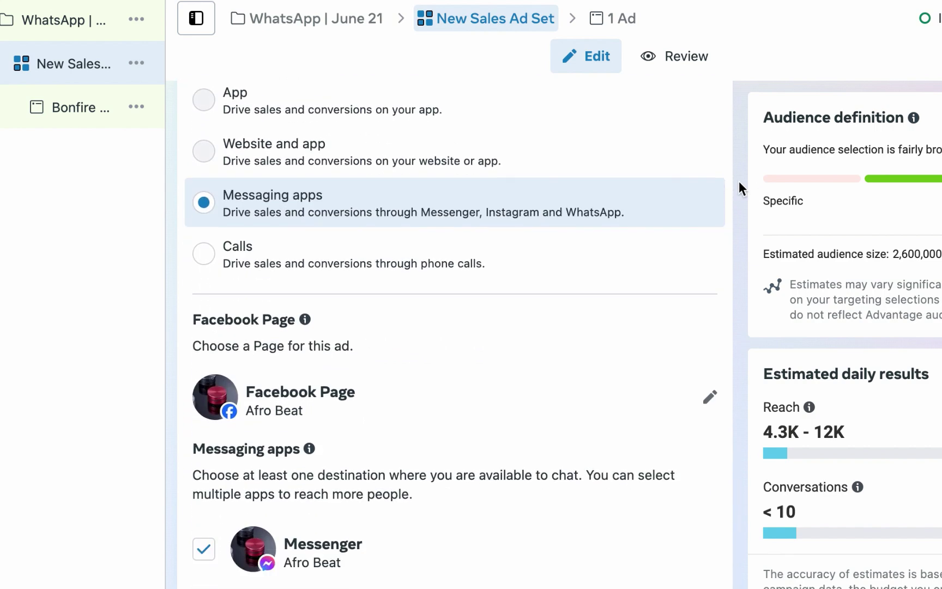
scroll(738, 181, "down", 1)
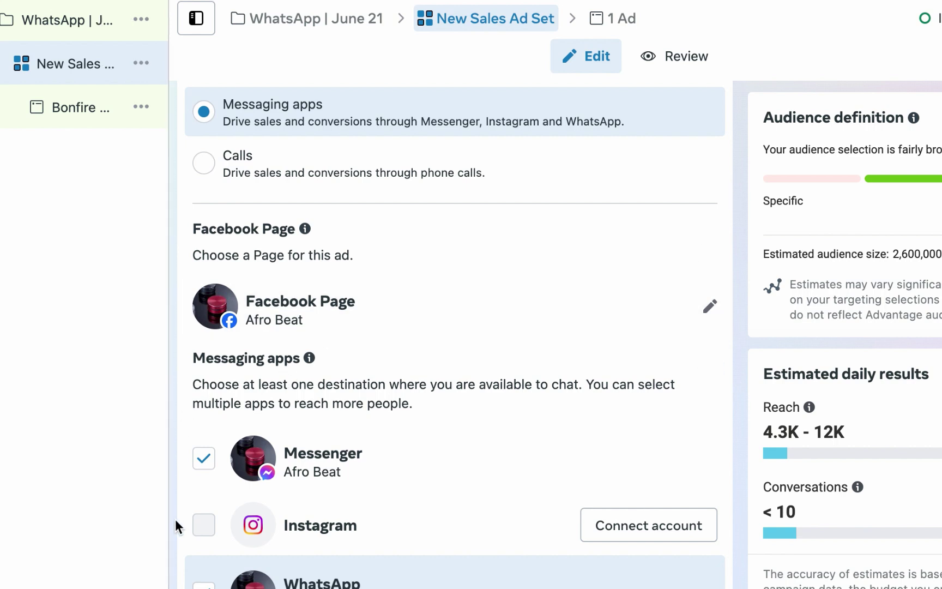
left_click(204, 463)
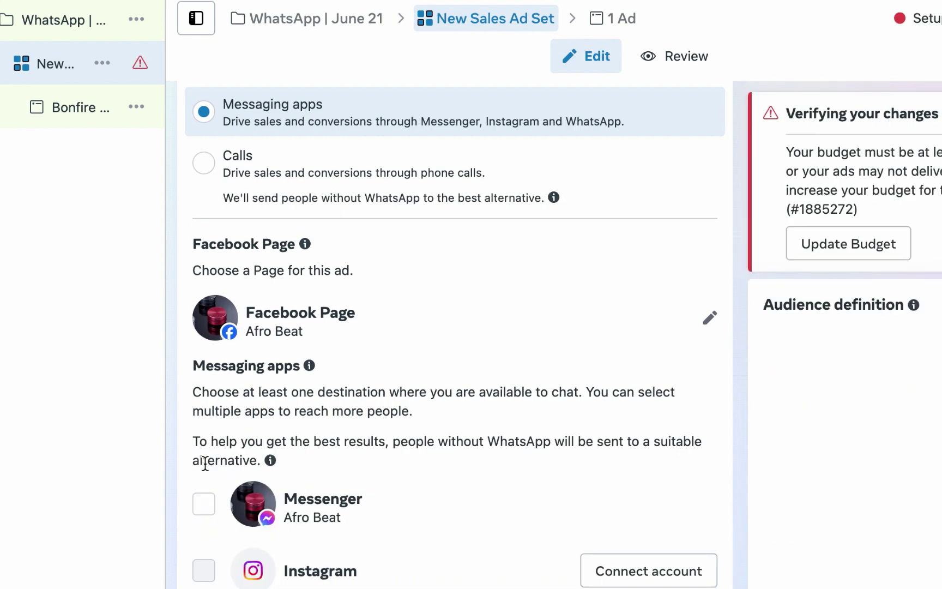
left_click(84, 104)
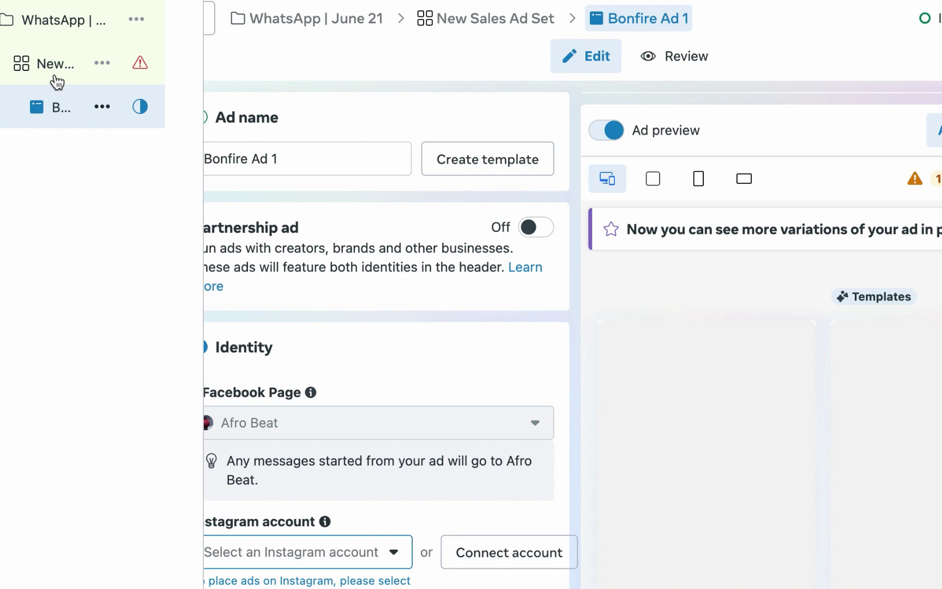
left_click(57, 80)
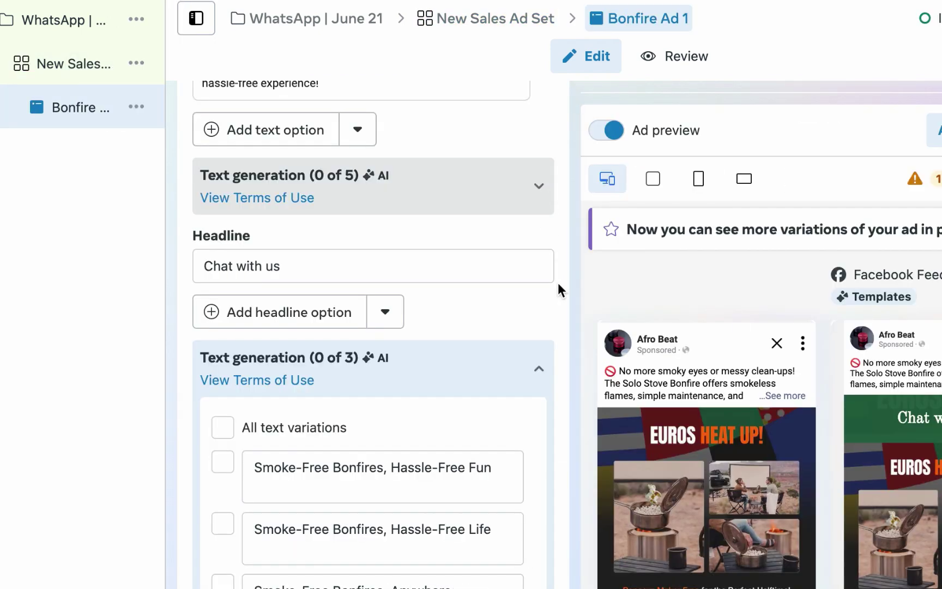
left_click(539, 370)
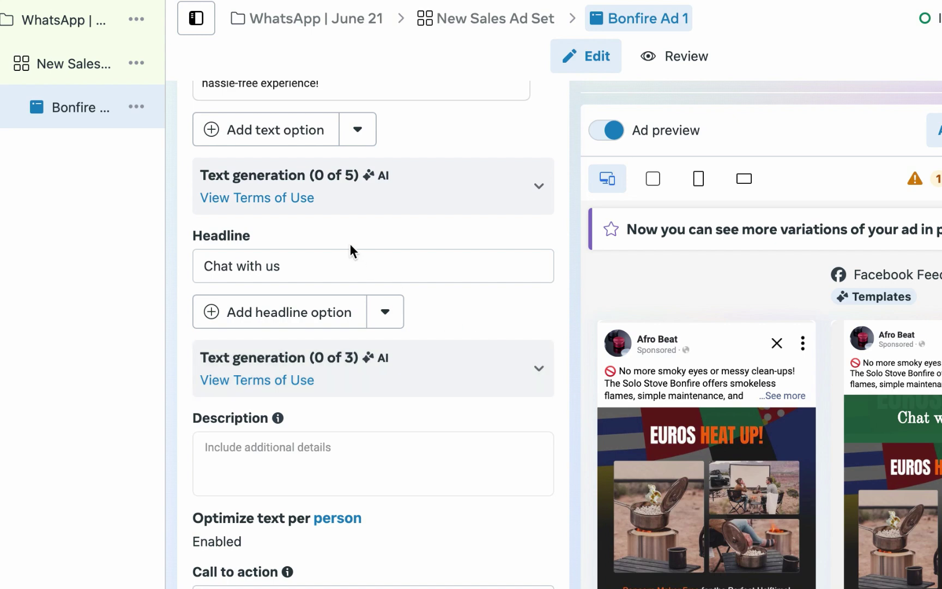
triple_click(361, 266)
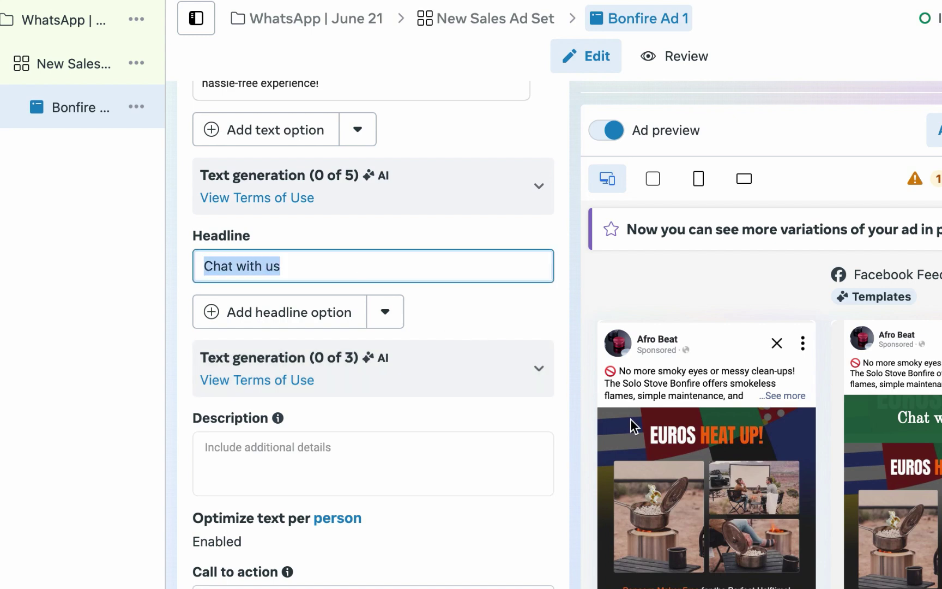
Check the Bonfire ad's placement previews and switch the New Sales ad set from Advantage+ to manual placements
scroll(630, 419, "down", 10)
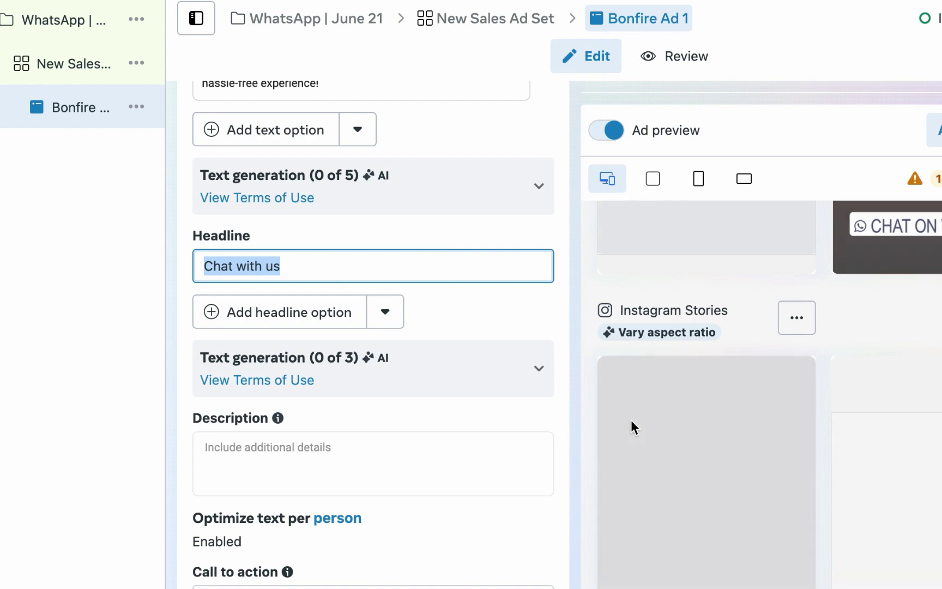
left_click(71, 67)
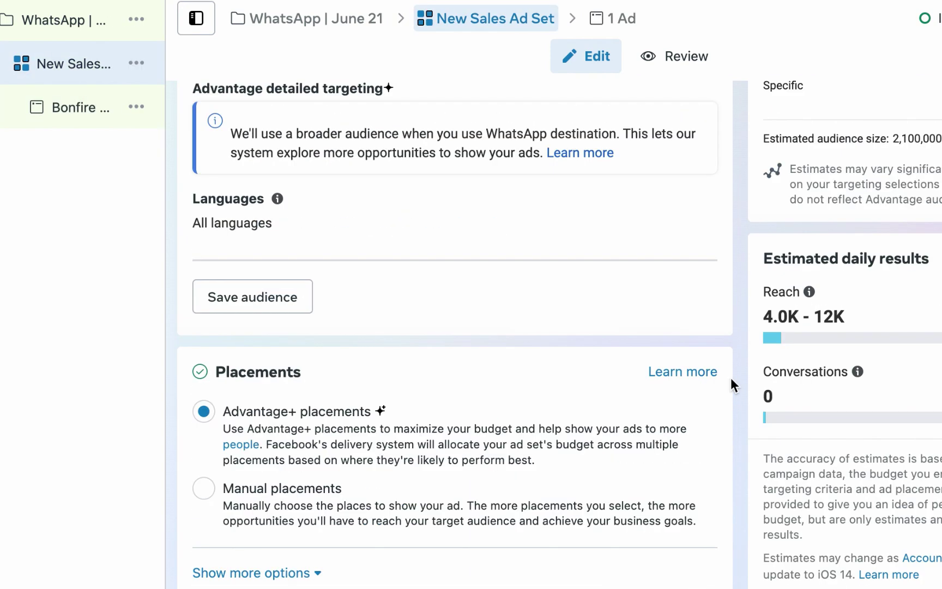
left_click(199, 491)
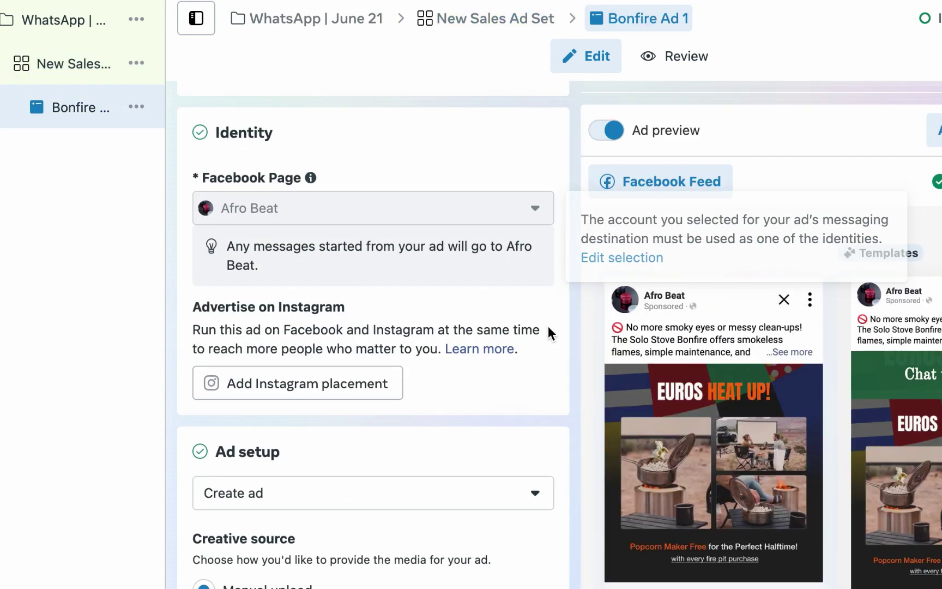
Replace the Bonfire ad's headline with "Goodbye to smoke and hello to easy fires"
scroll(570, 376, "down", 10)
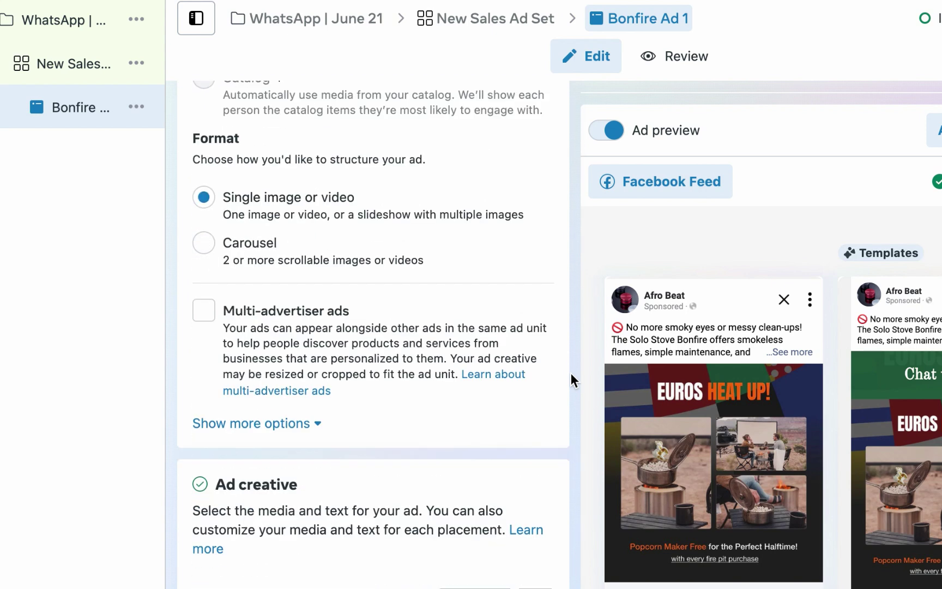
scroll(572, 372, "down", 2)
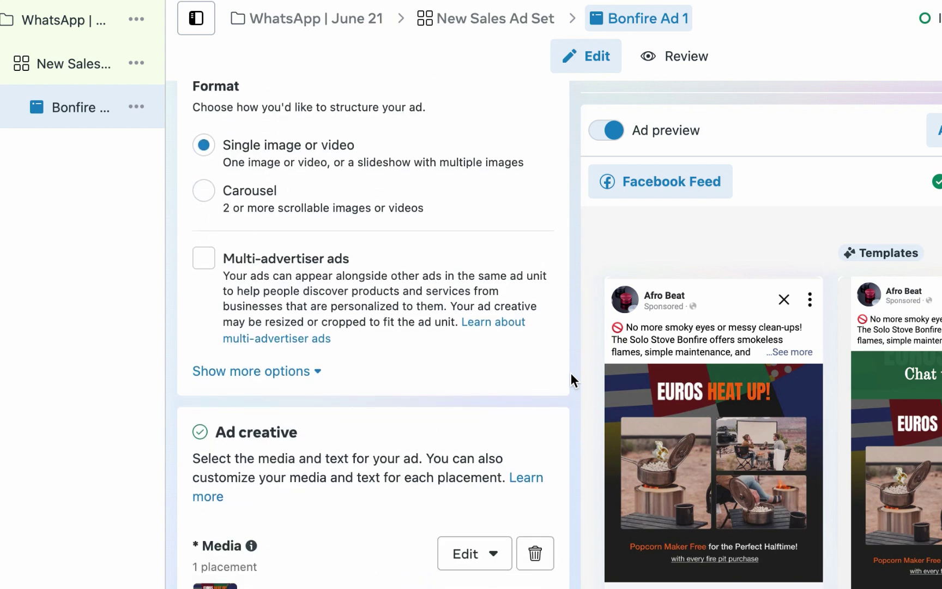
scroll(571, 373, "down", 10)
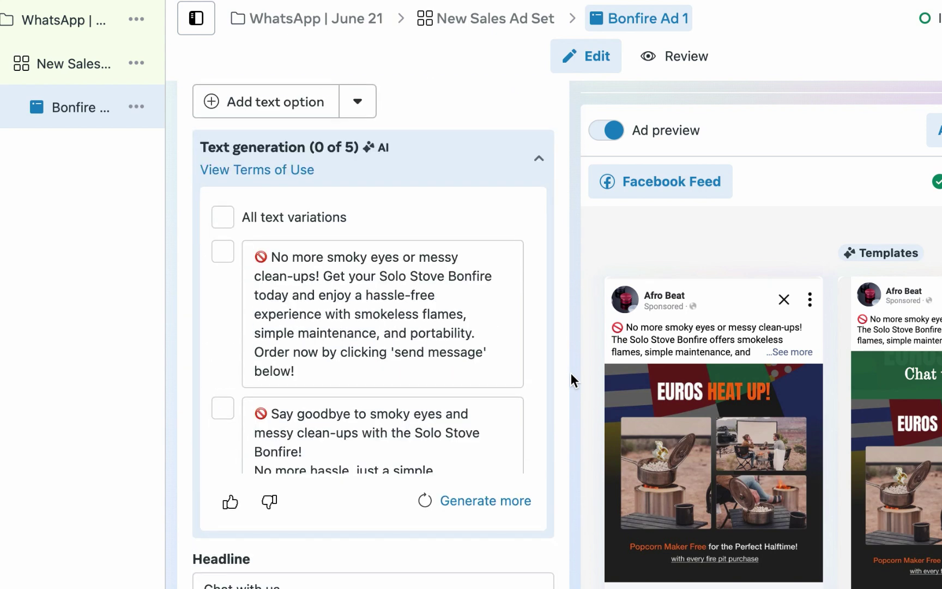
scroll(572, 373, "down", 8)
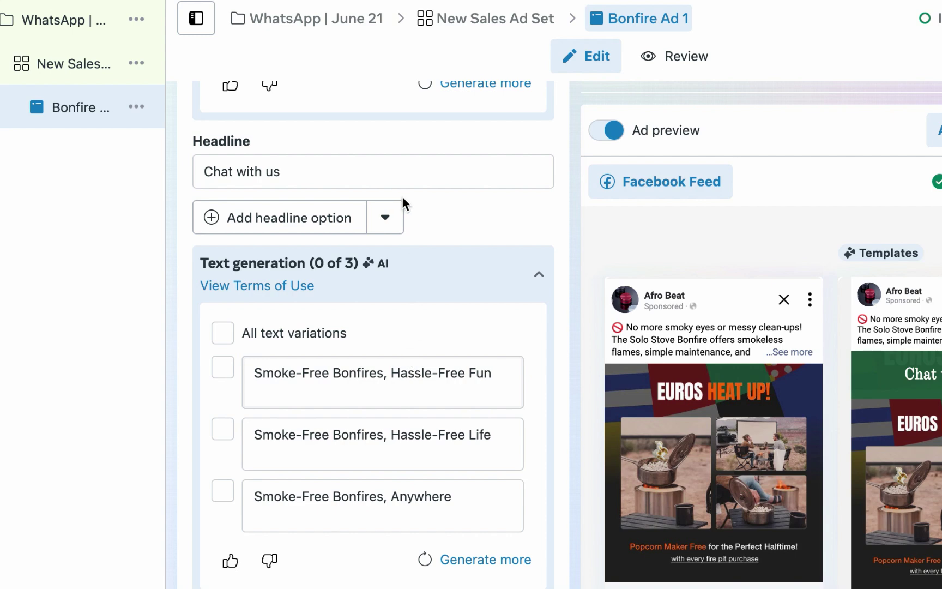
triple_click(408, 171)
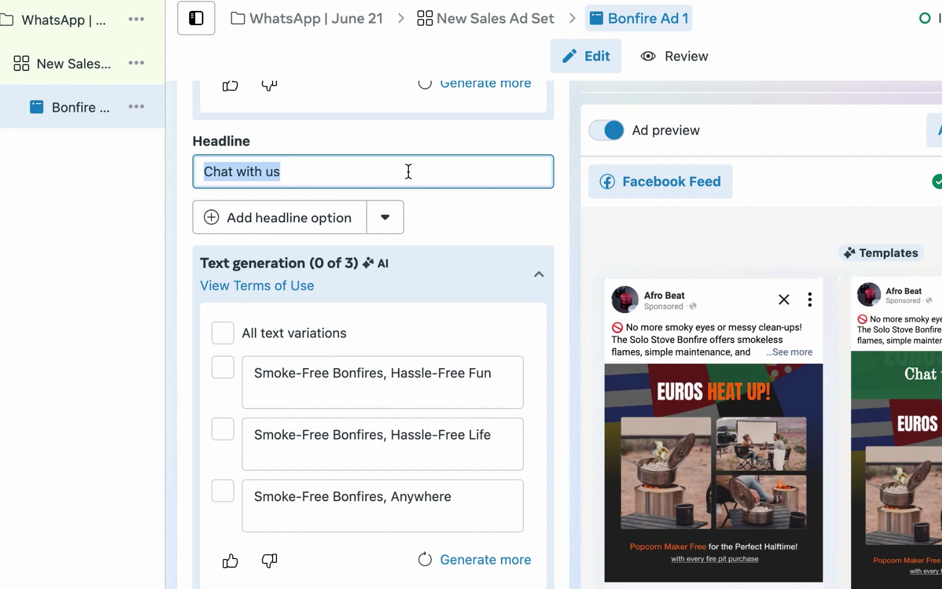
type("goodbye to smoke and hello to easy fires")
left_click(213, 171)
key("BackSpace")
type("G")
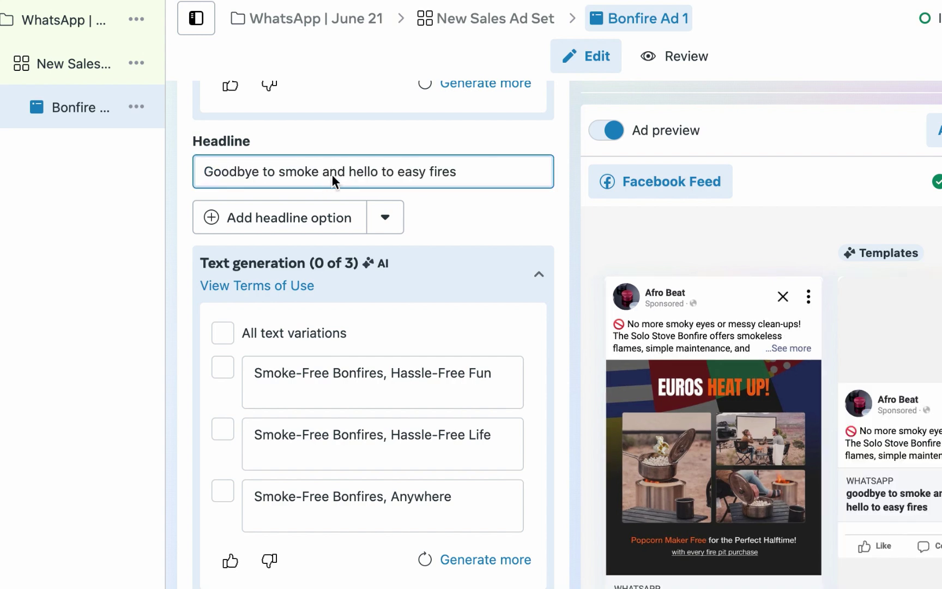
left_click(560, 216)
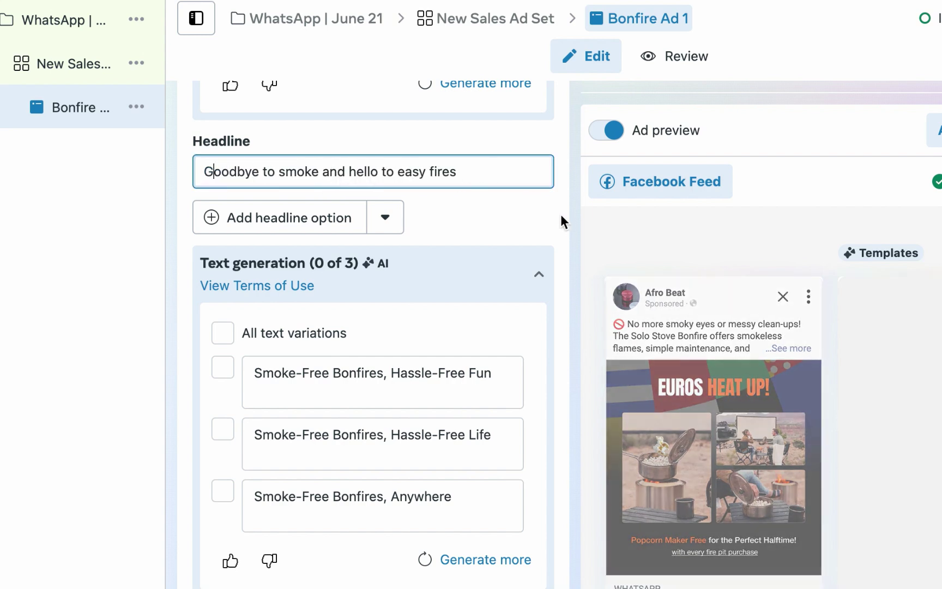
Edit the ad's message template so the pre-filled message reads "Hello! Can I get more info about this product?"
scroll(518, 349, "down", 10)
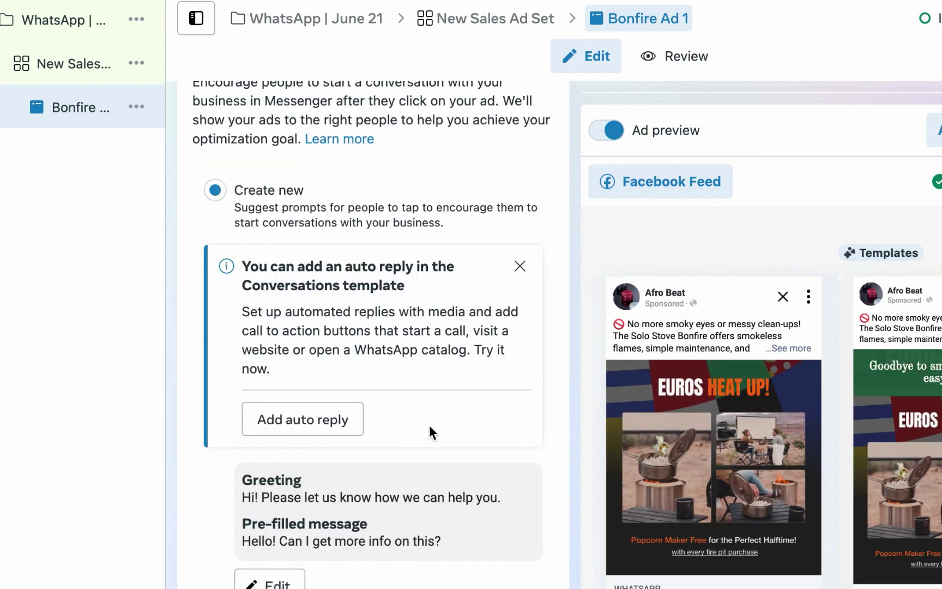
scroll(436, 424, "up", 3)
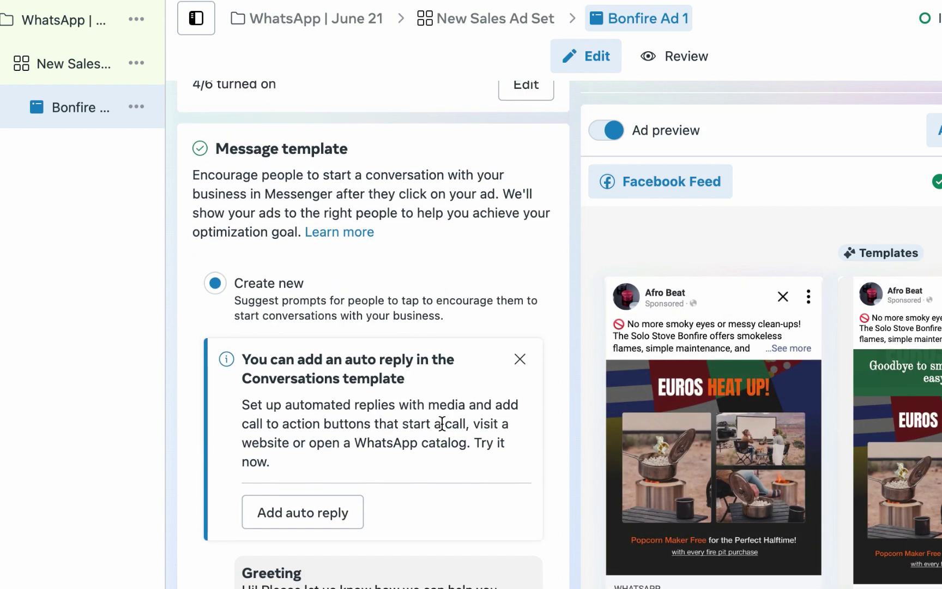
scroll(436, 409, "up", 3)
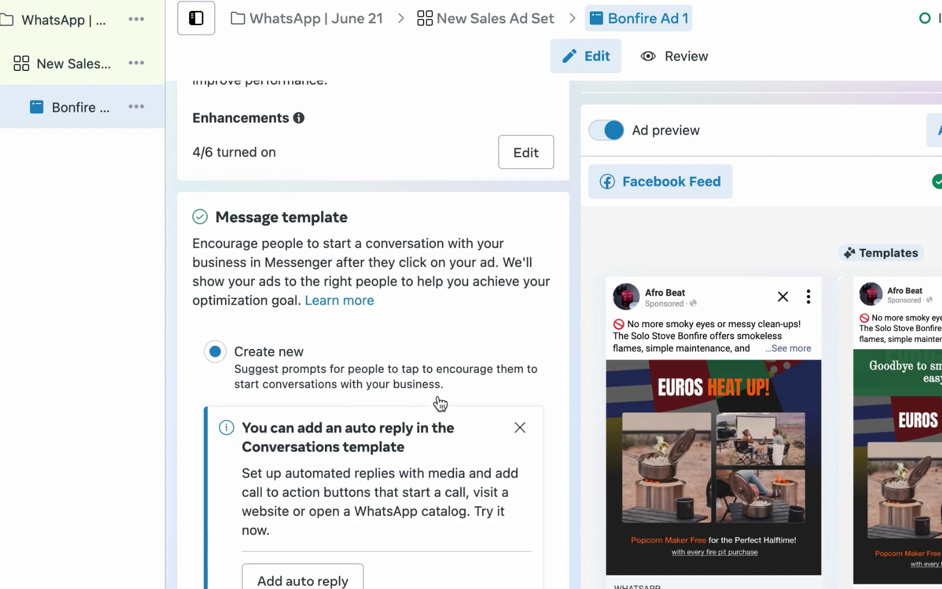
scroll(439, 401, "down", 4)
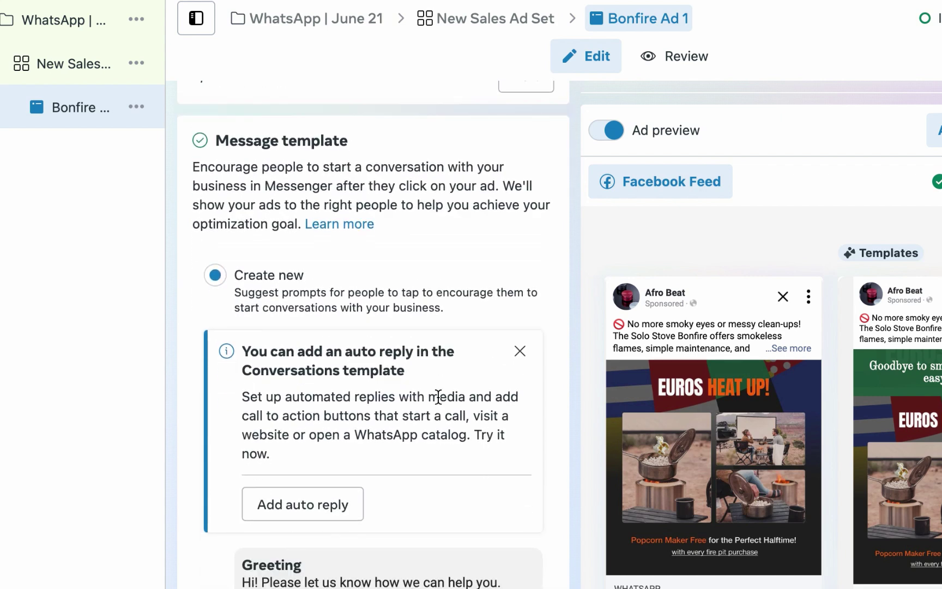
scroll(443, 398, "down", 1)
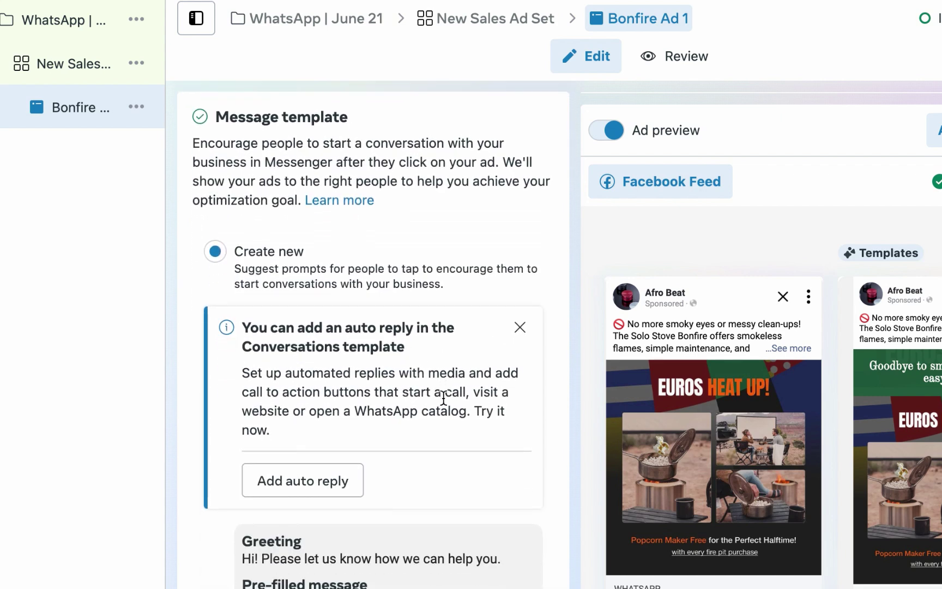
scroll(444, 399, "down", 4)
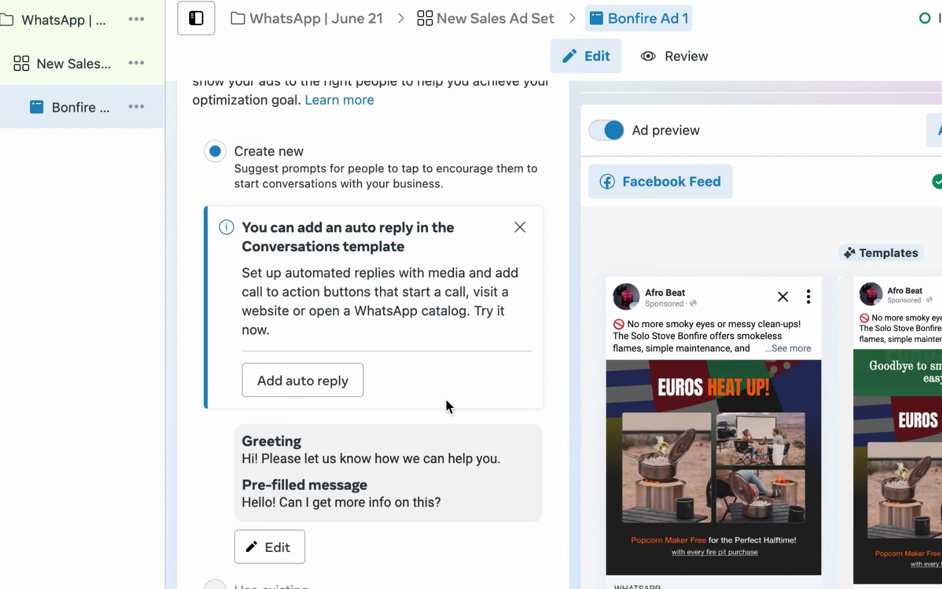
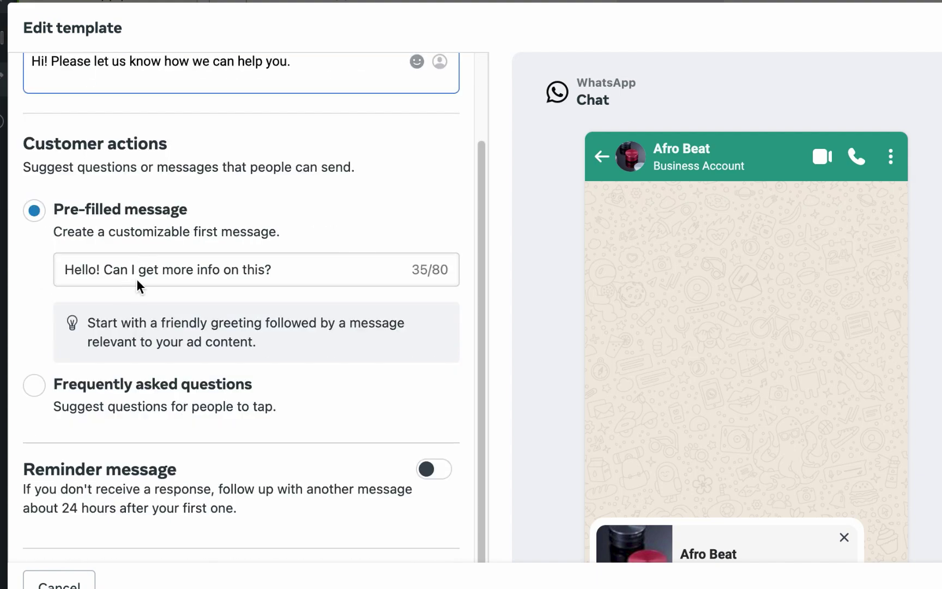
double_click(236, 276)
key("BackSpace")
type("about")
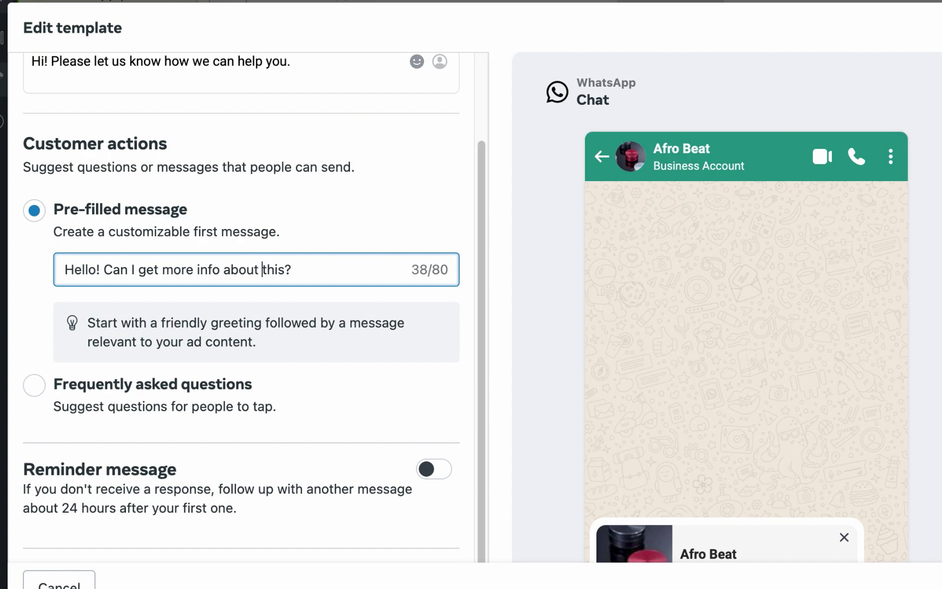
key("Right")
key("Right")
key("Right")
key("Right")
type("product")
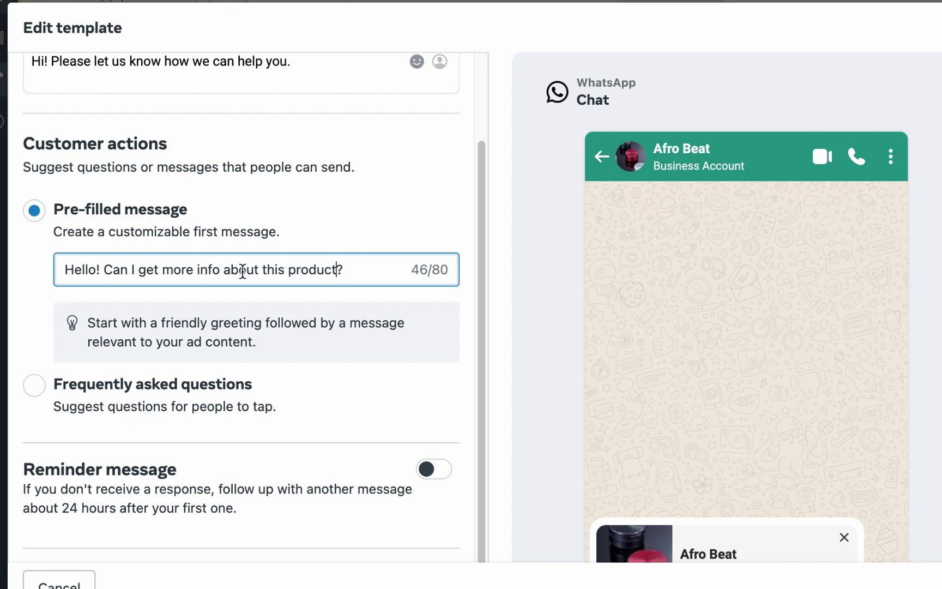
left_click(461, 280)
Turn on the reminder message and the auto reply in the message template
scroll(437, 436, "down", 3)
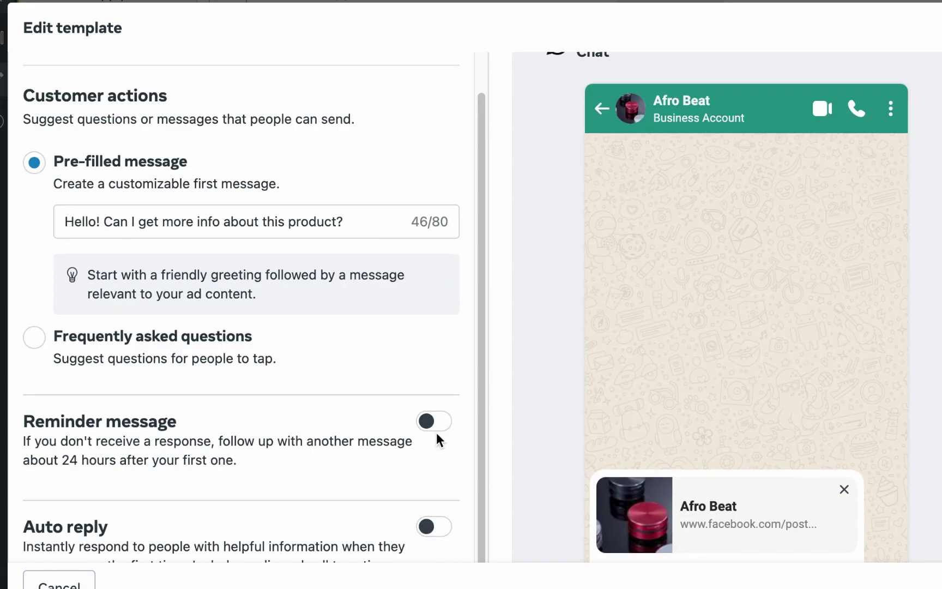
scroll(436, 433, "down", 3)
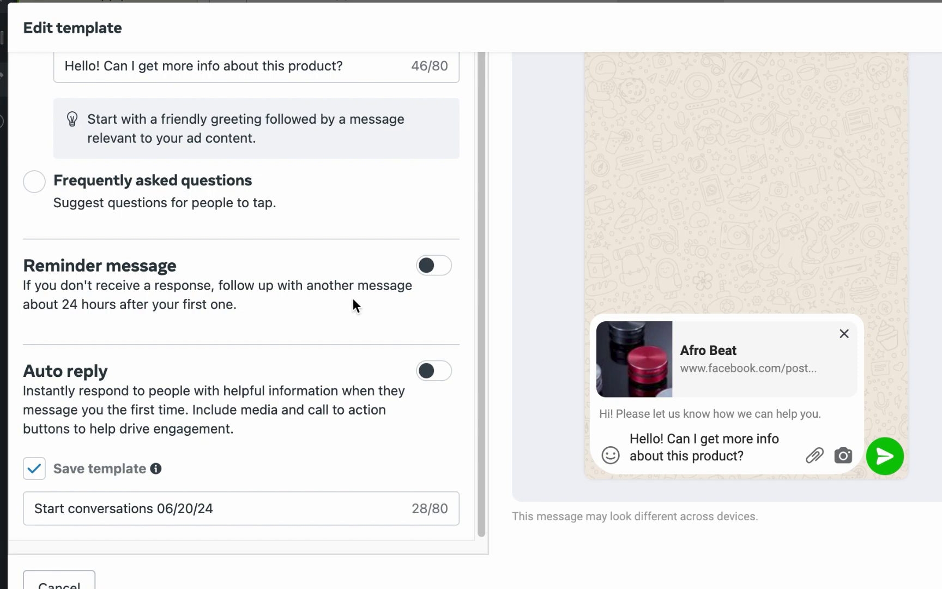
left_click(435, 266)
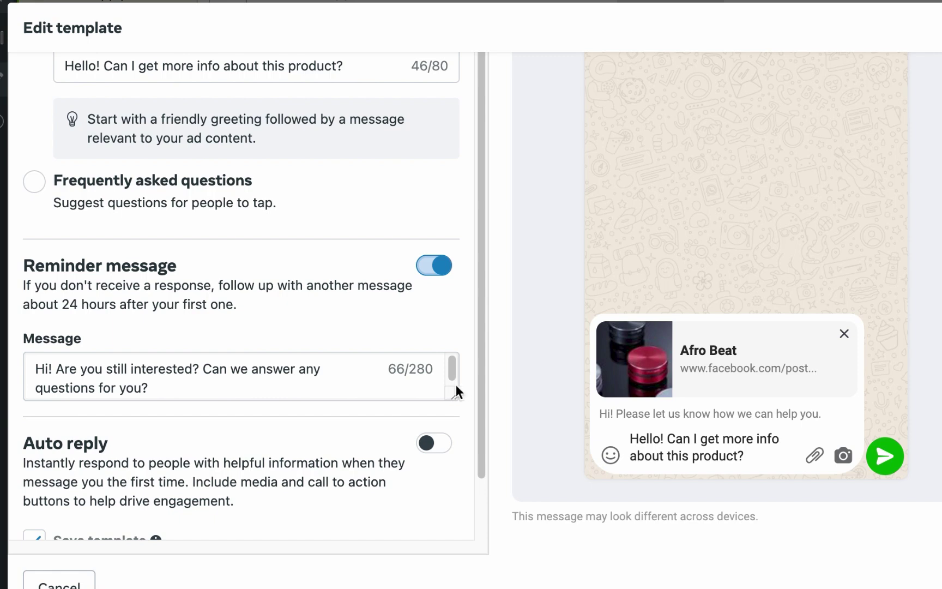
left_click_drag(481, 379, 467, 522)
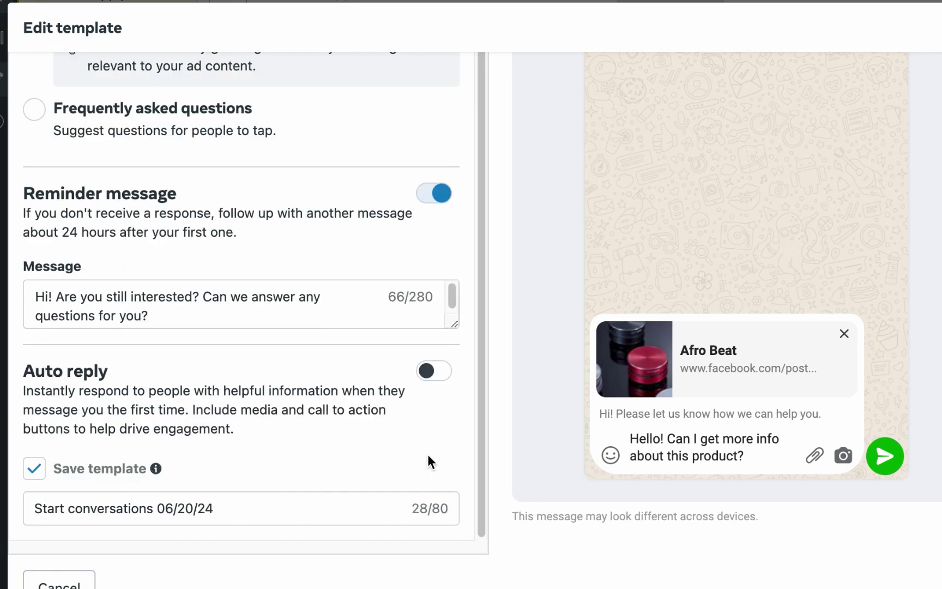
left_click(434, 371)
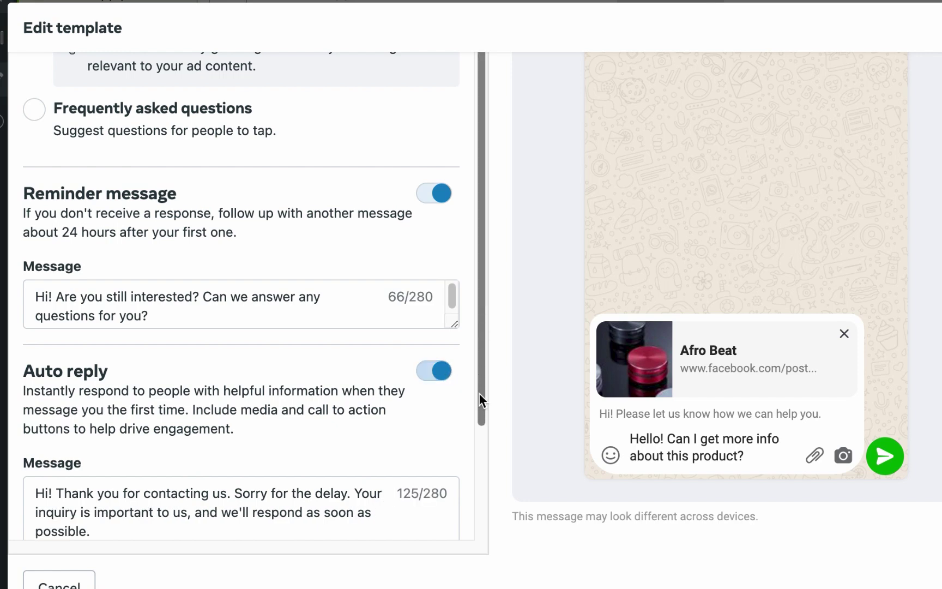
scroll(478, 393, "down", 3)
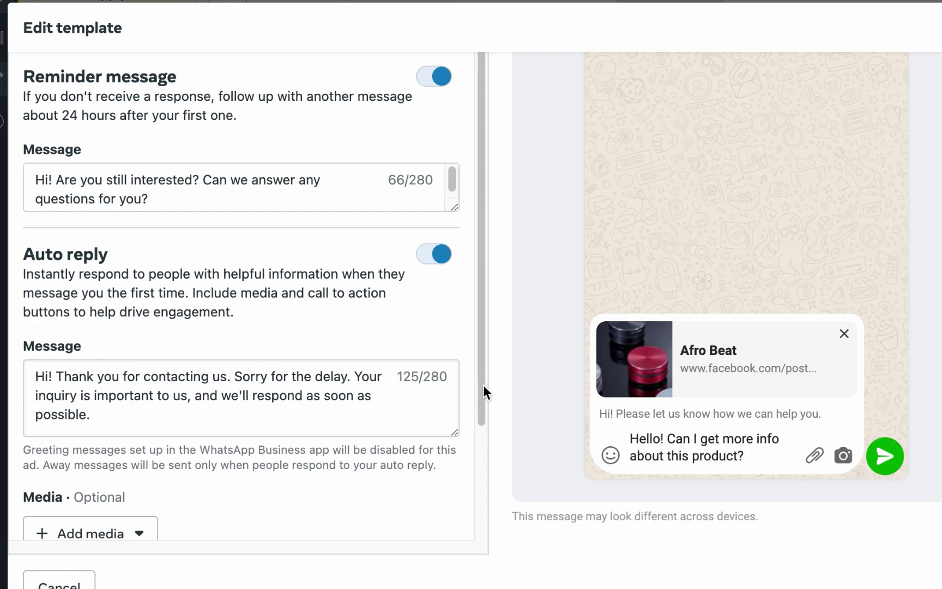
Check the auto reply's call-to-action options, keep None selected, and save the message template
scroll(486, 474, "down", 5)
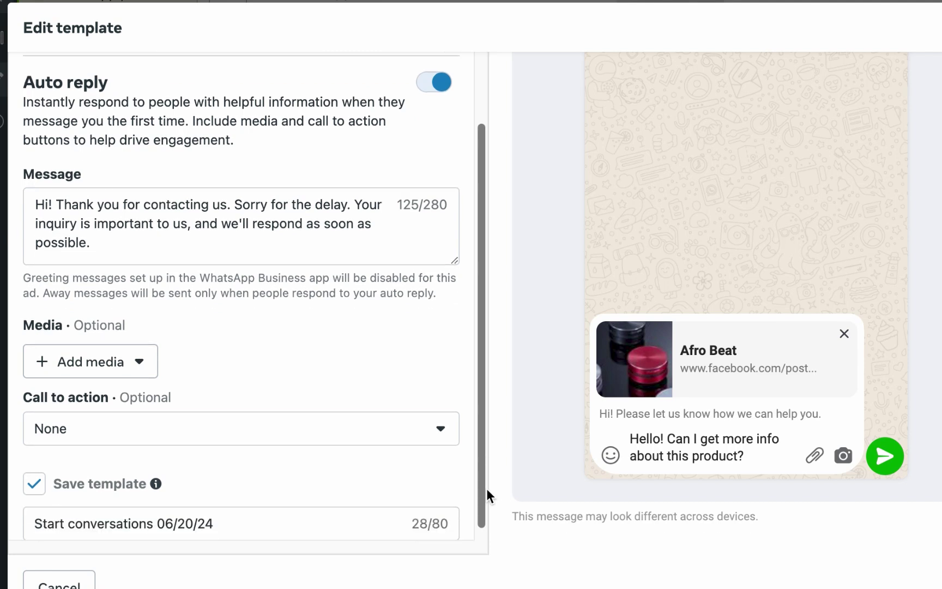
left_click(442, 431)
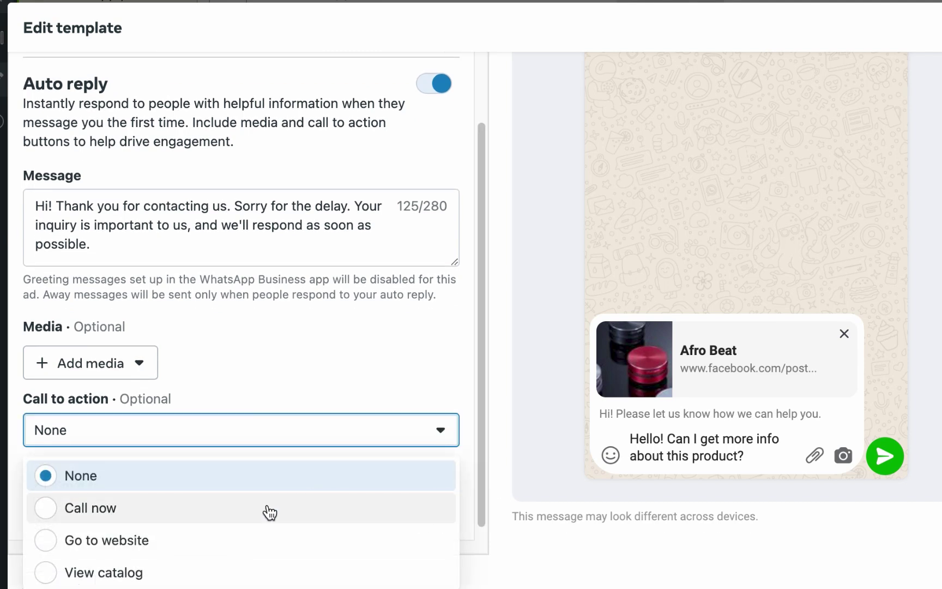
left_click(457, 375)
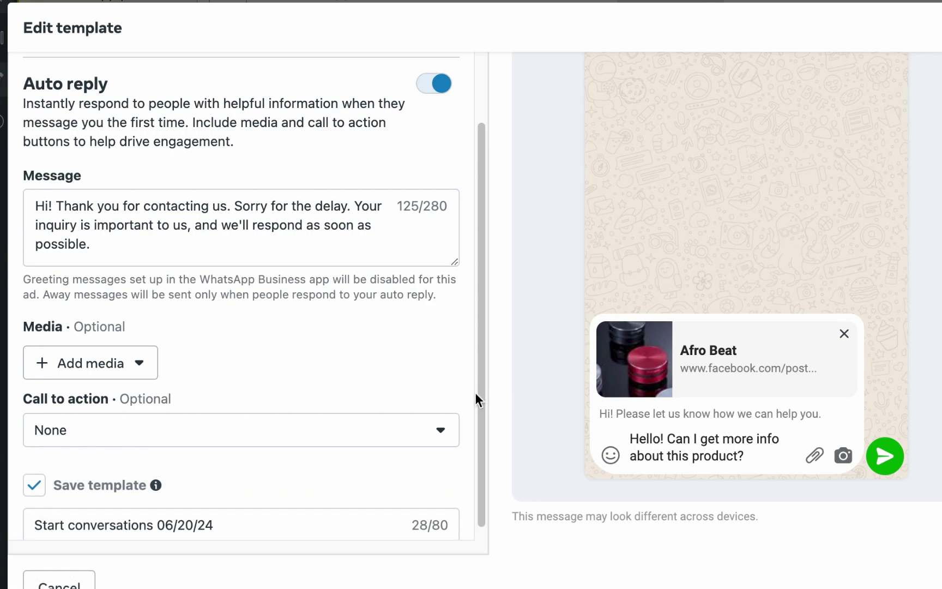
scroll(474, 393, "down", 1)
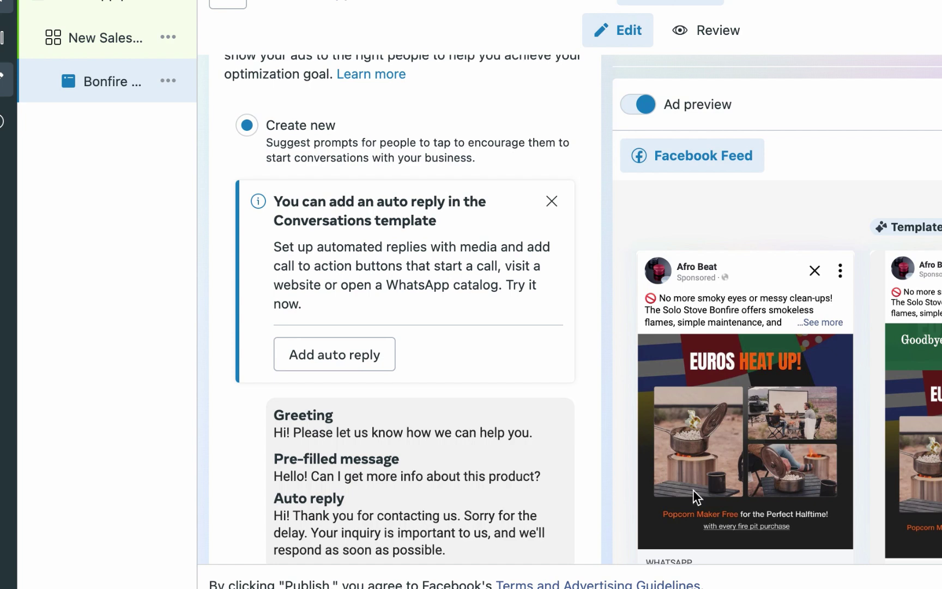
scroll(573, 354, "down", 1)
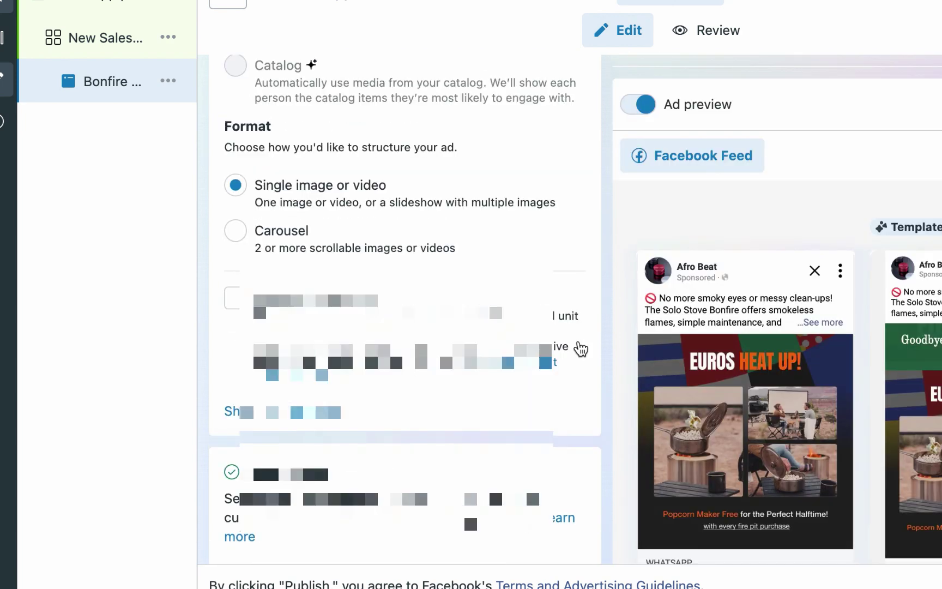
scroll(580, 349, "up", 10)
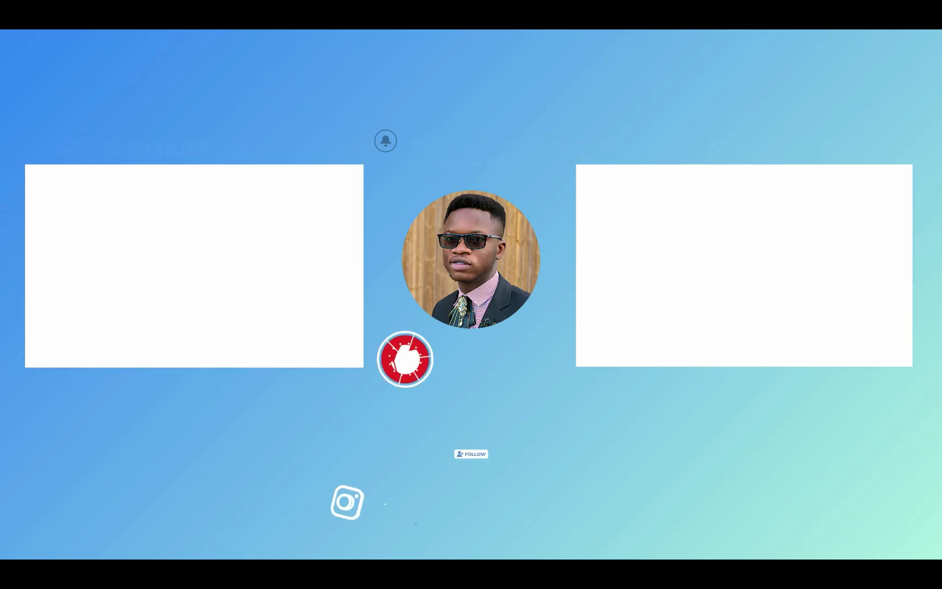